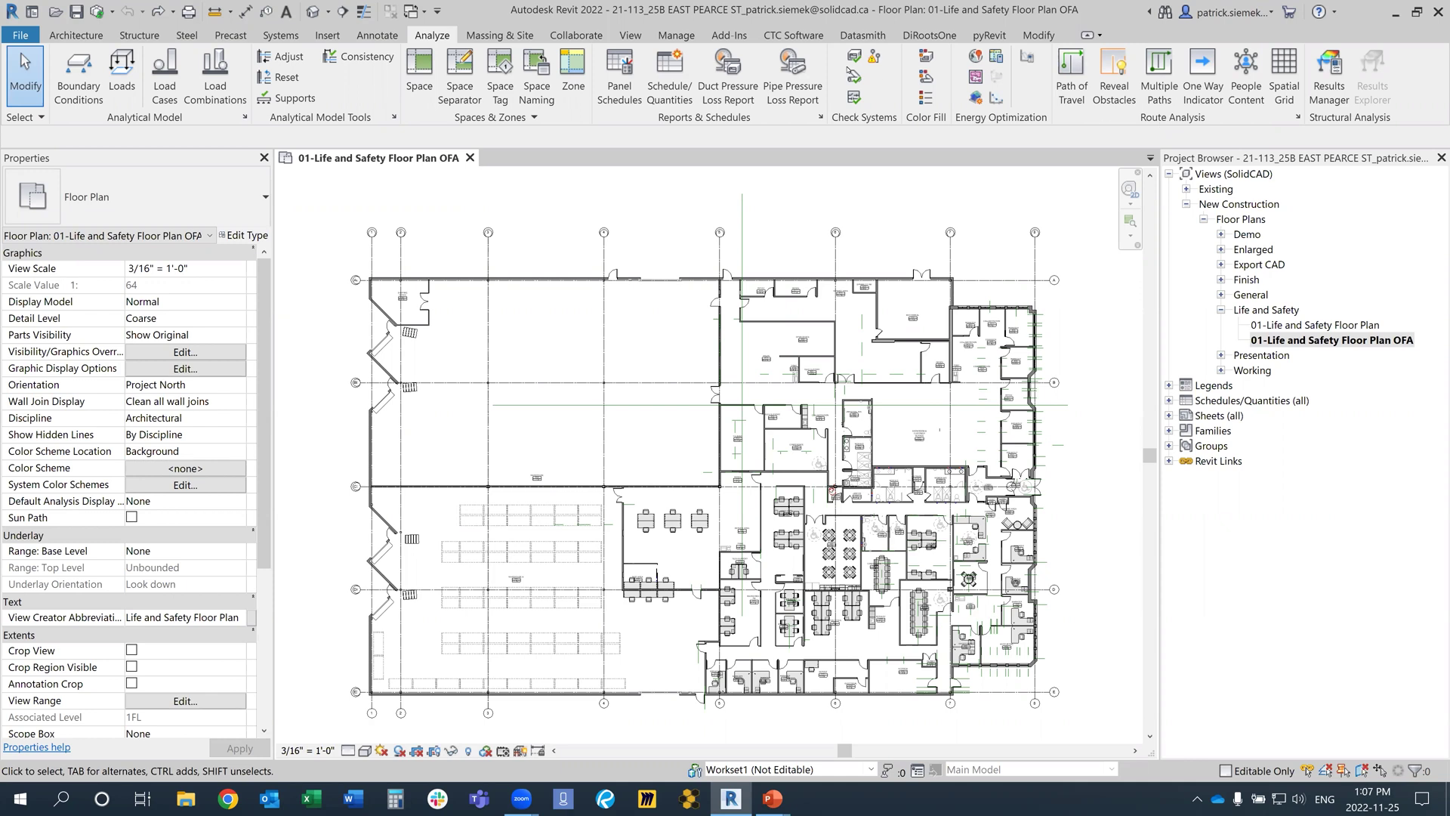
# Launch Occupant Flow Analyzer from the CTC BIM Project Suite and open its occupant load calculation settings.
pyautogui.click(792, 36)
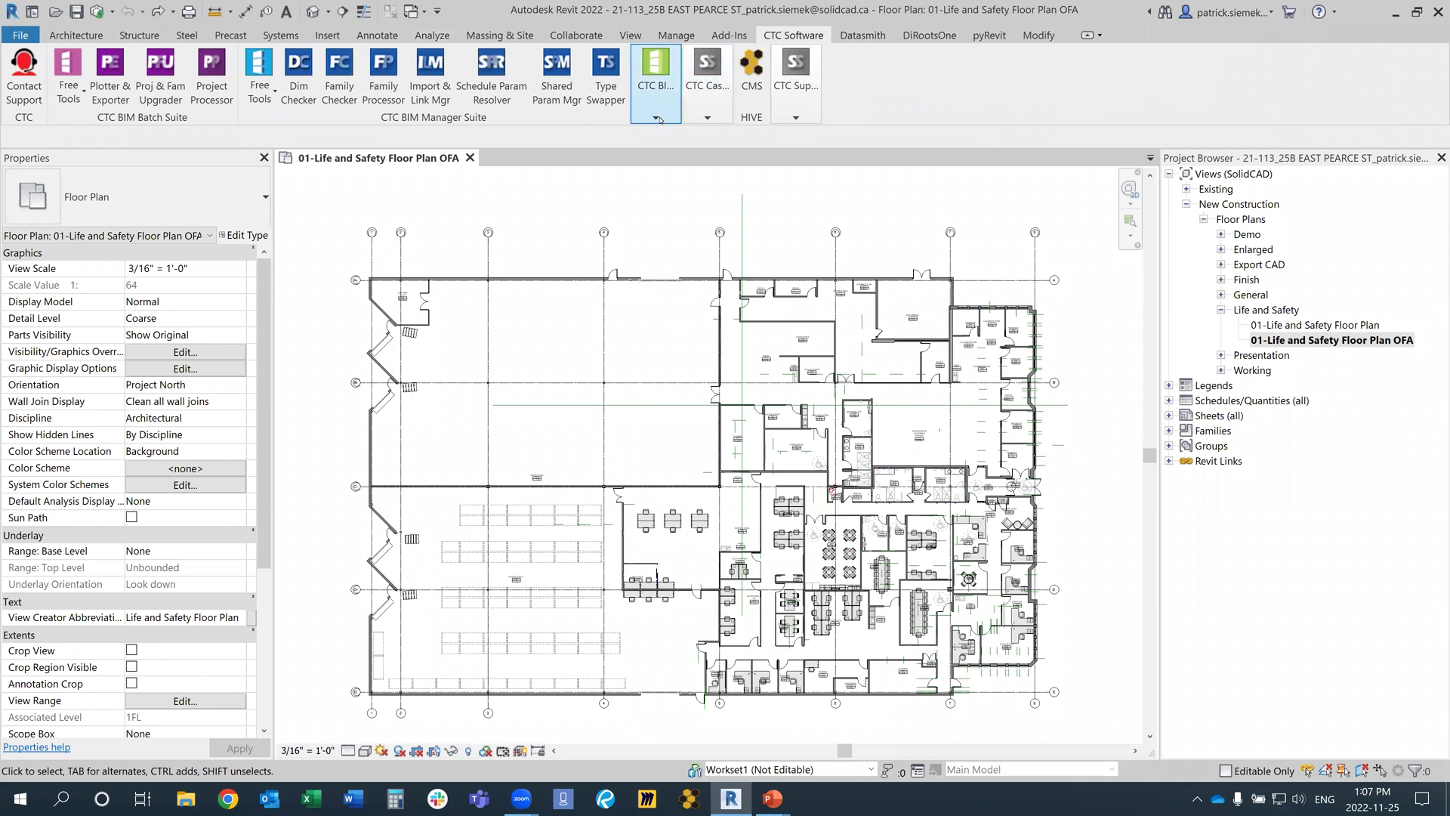
pyautogui.click(656, 91)
pyautogui.moveTo(663, 133); pyautogui.dragTo(578, 237)
pyautogui.moveTo(808, 273); pyautogui.dragTo(647, 254)
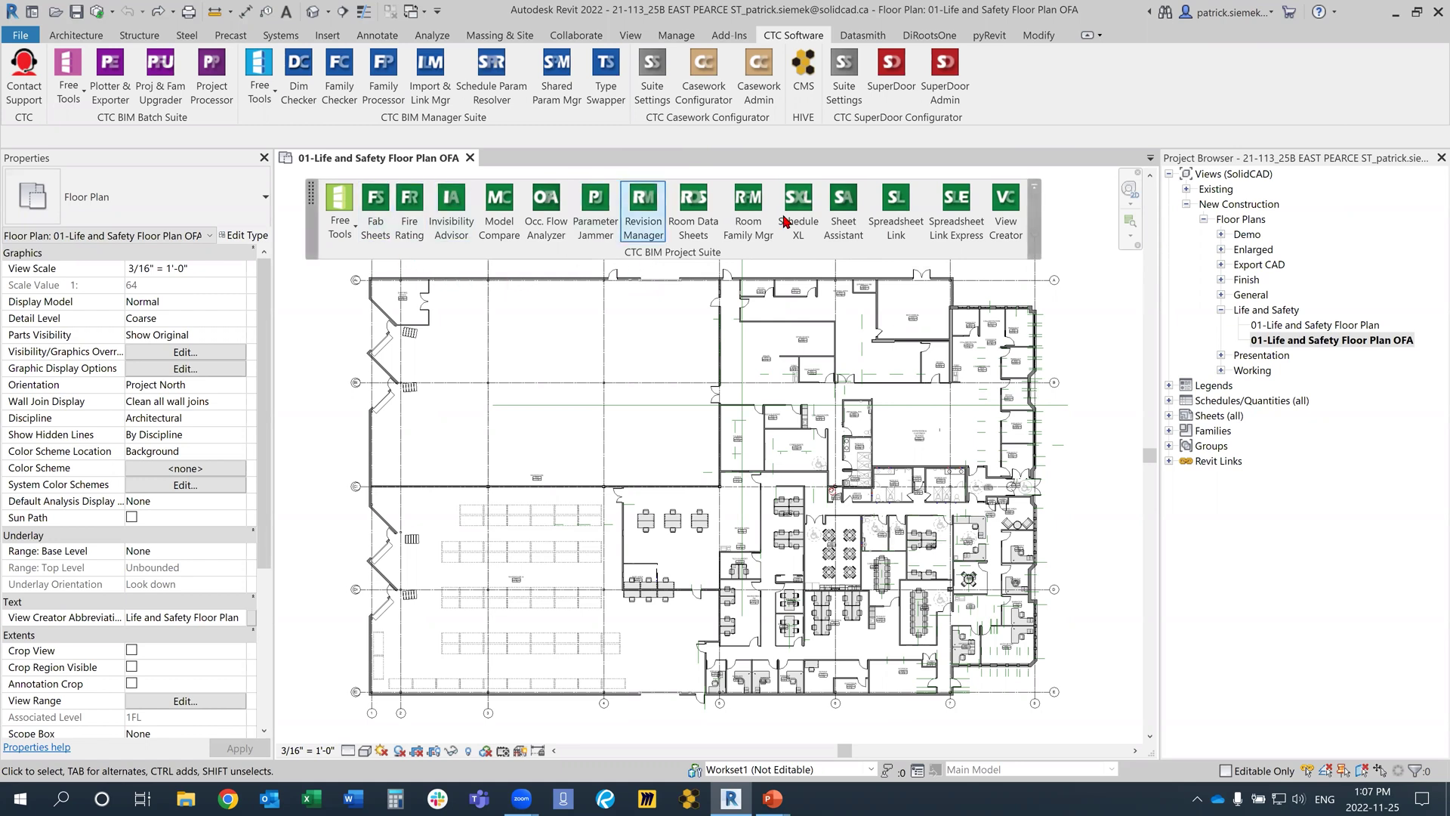
pyautogui.click(349, 231)
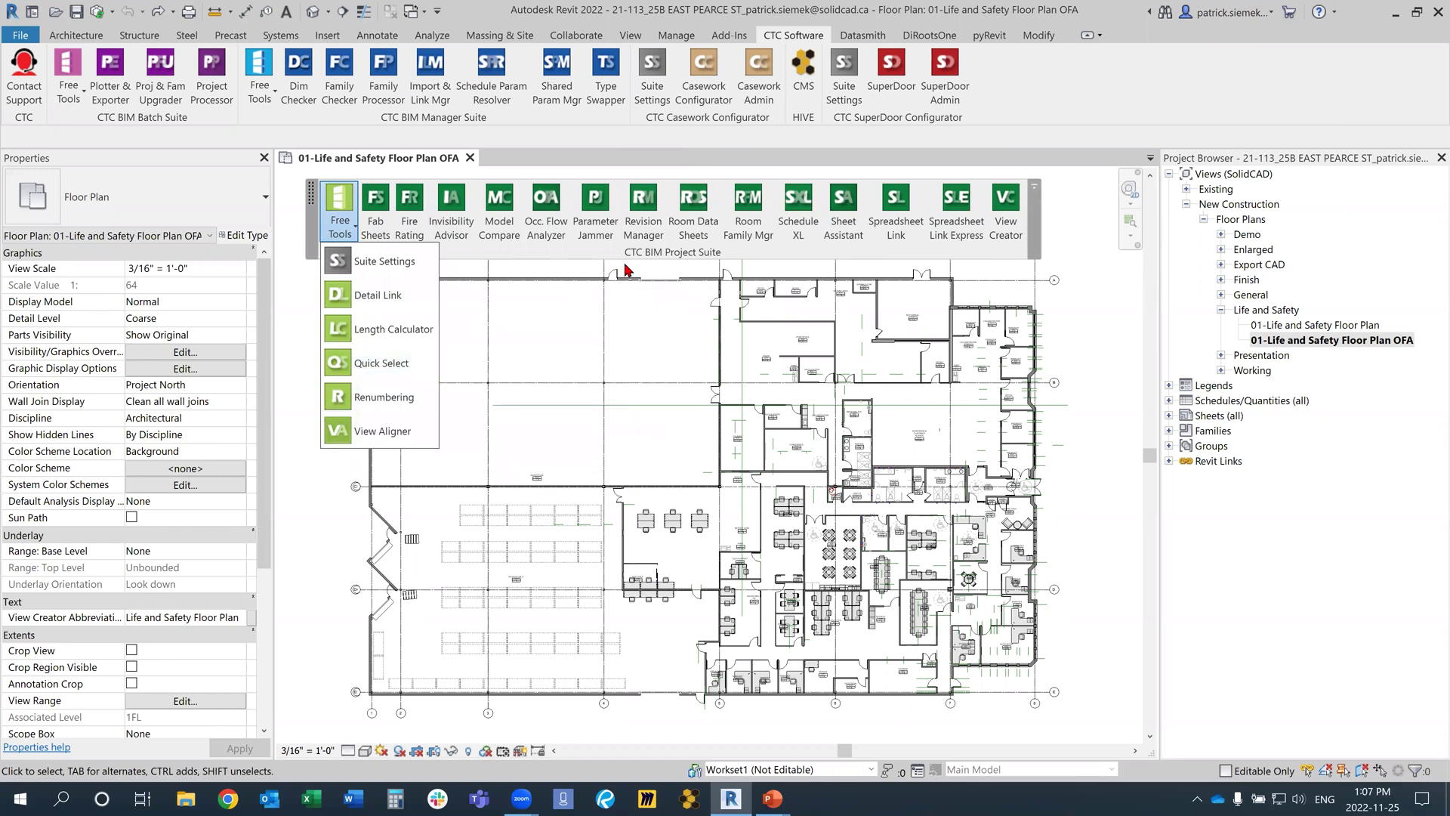
pyautogui.click(648, 250)
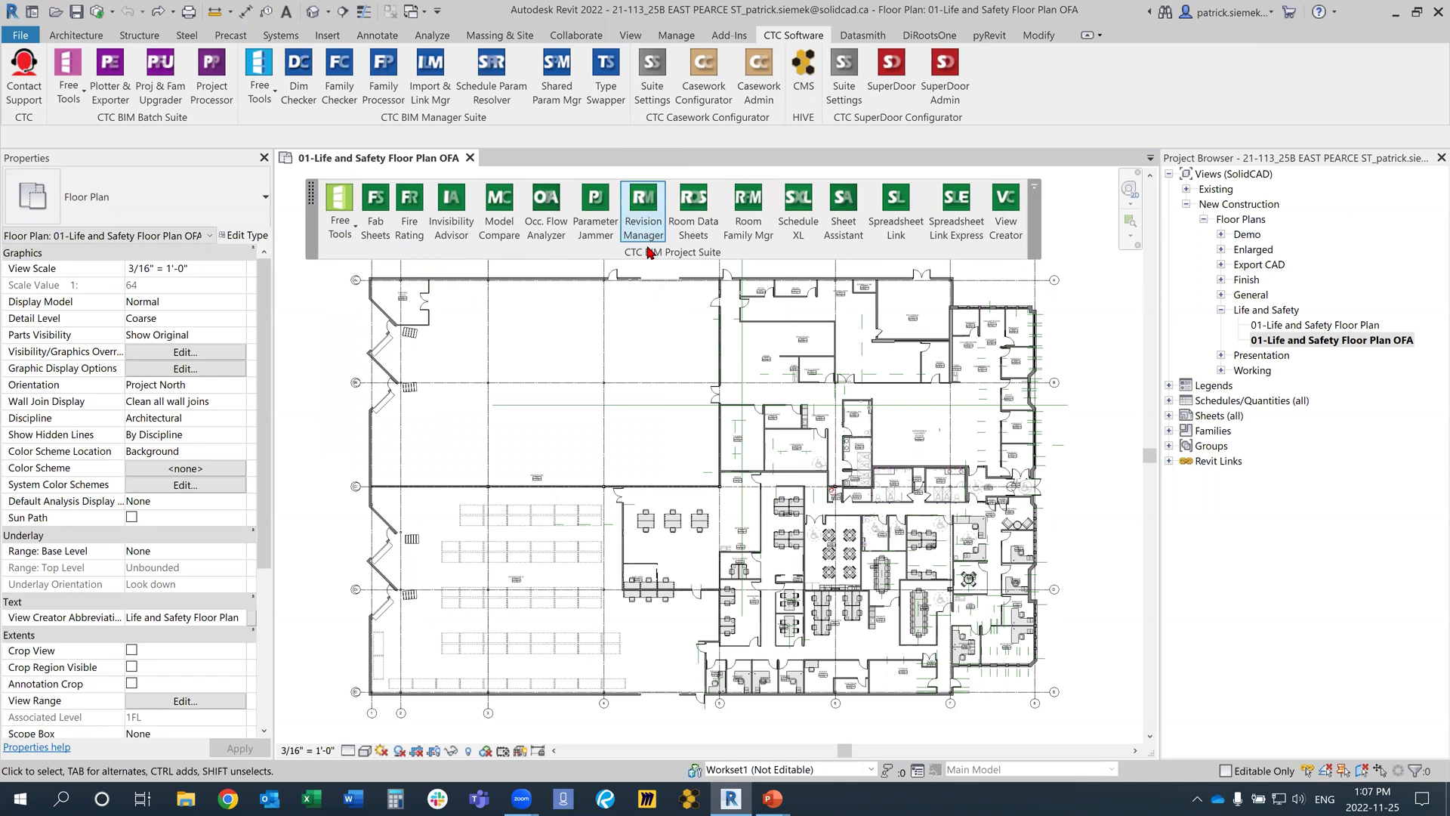
pyautogui.moveTo(654, 256); pyautogui.dragTo(654, 175)
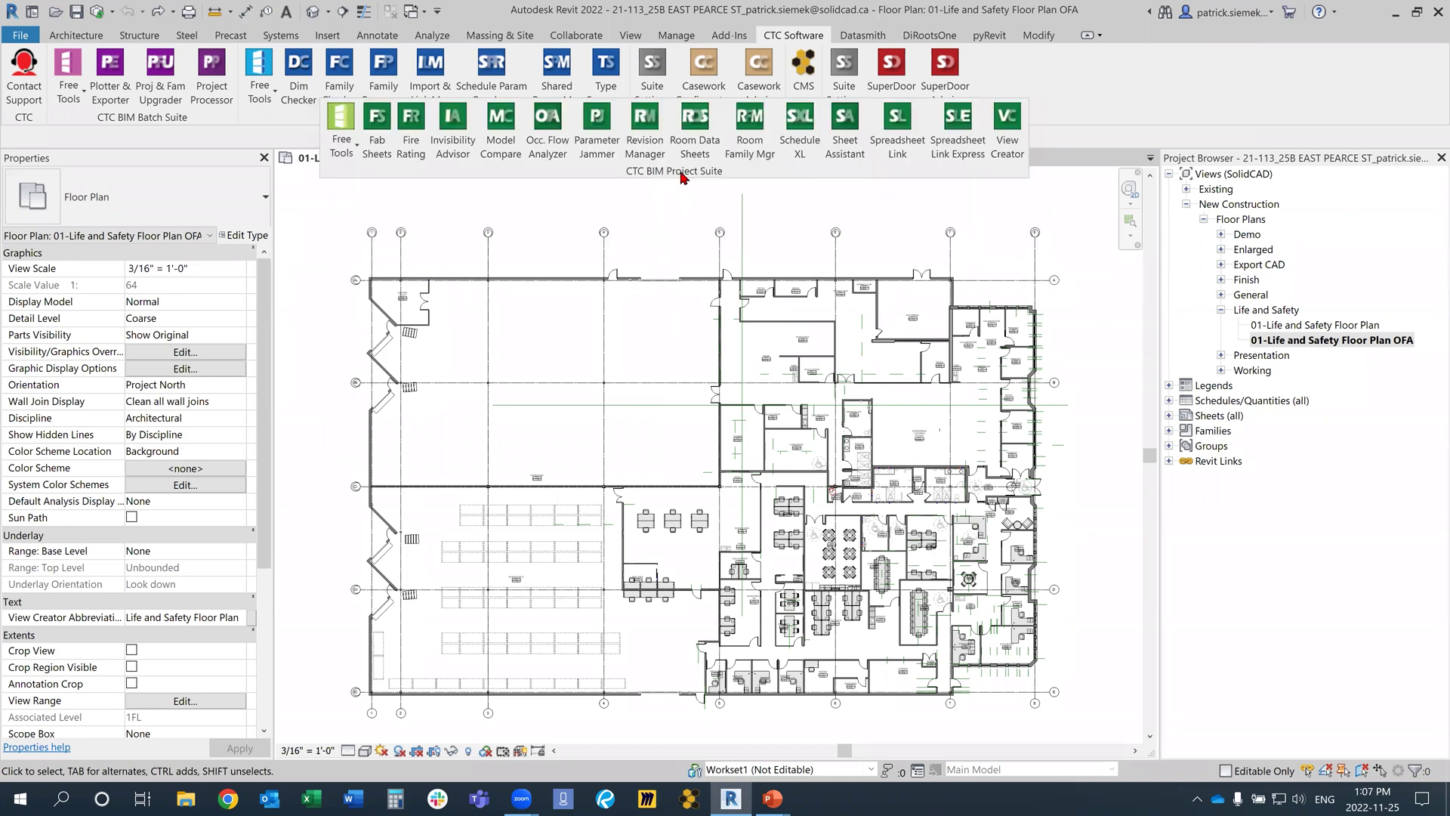
pyautogui.click(559, 157)
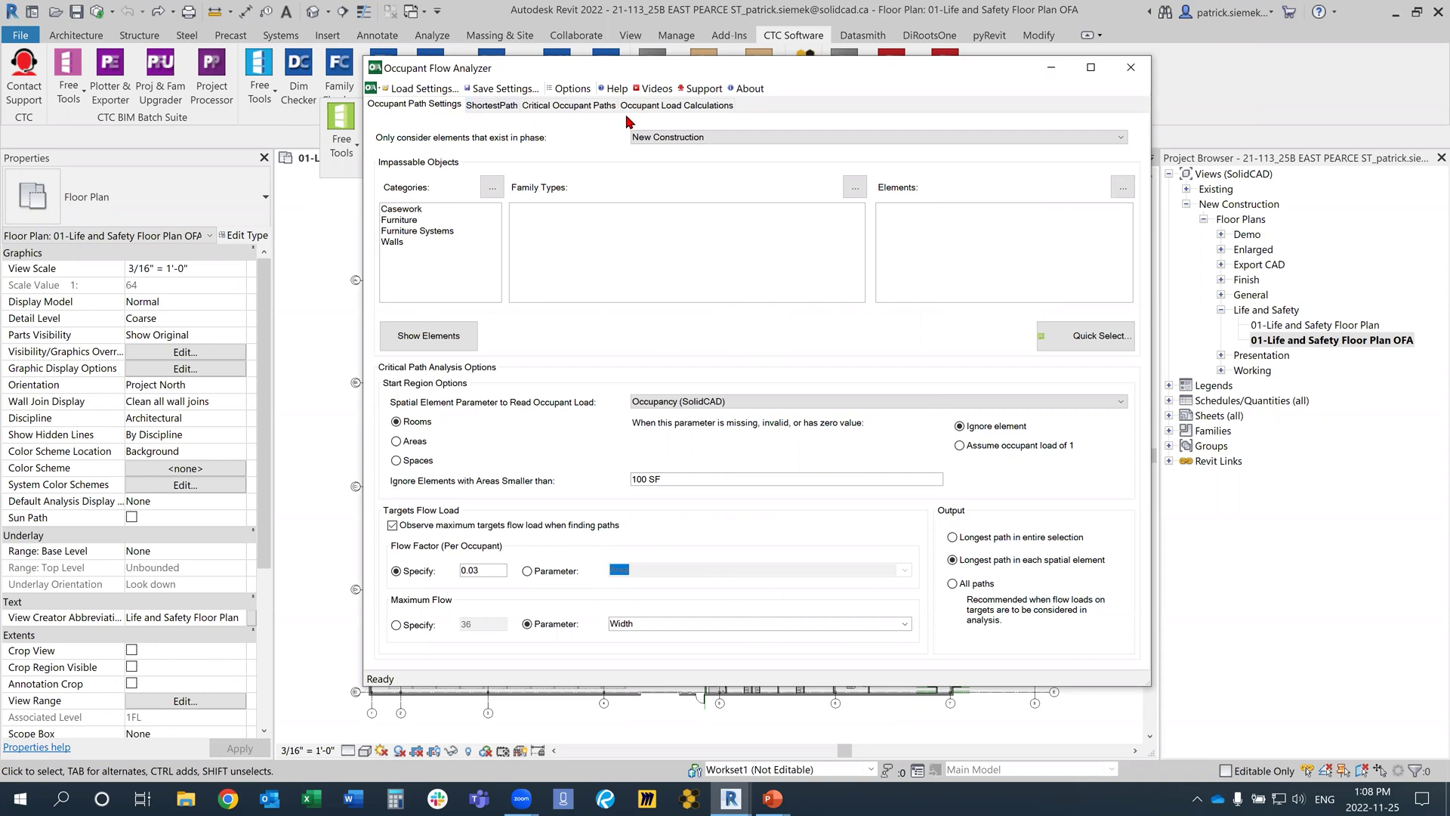
pyautogui.click(669, 108)
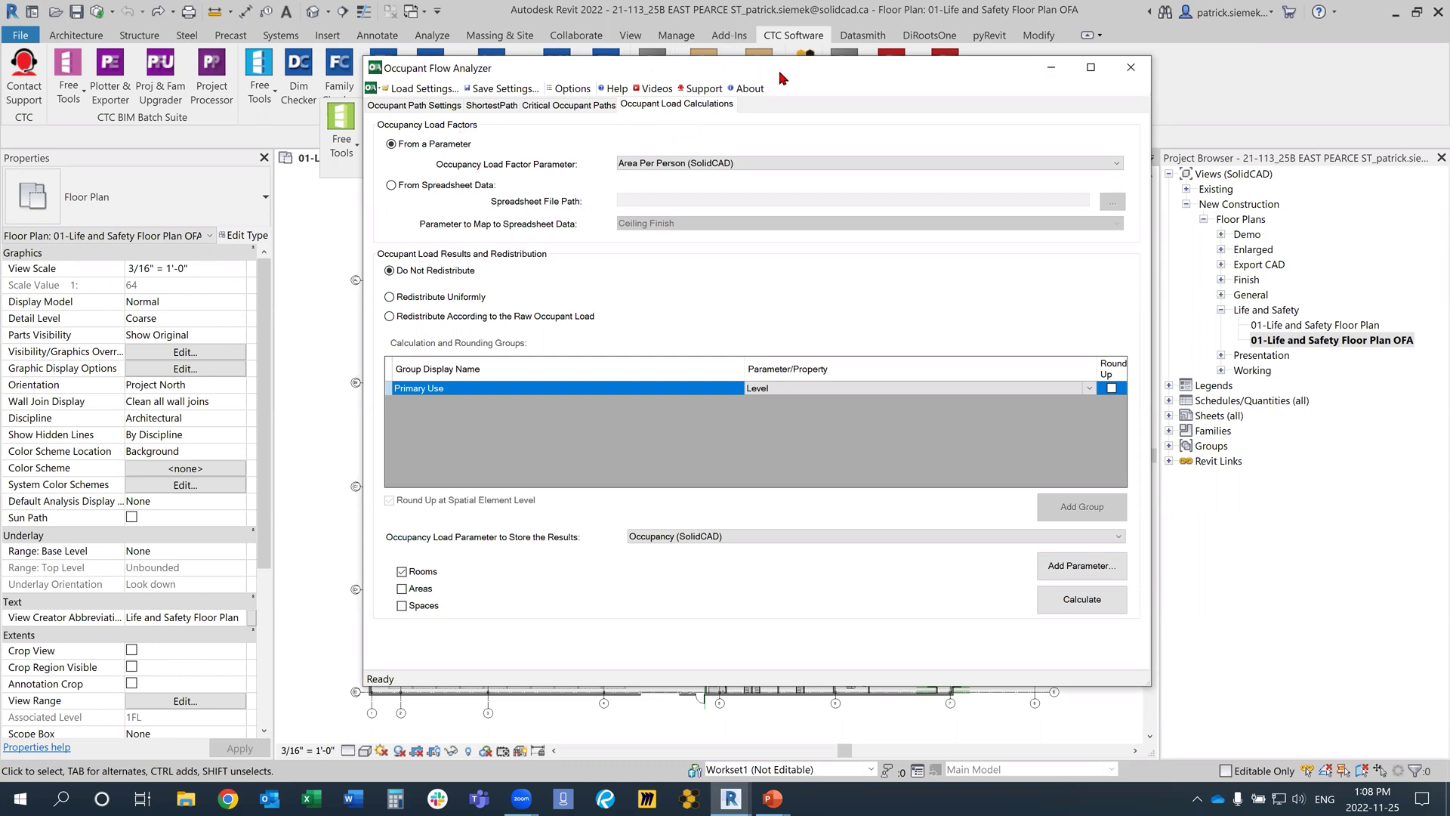
# Select the TECH SUPPORT room in the floor plan and examine its area, area per person and occupancy properties.
pyautogui.moveTo(781, 77); pyautogui.dragTo(1021, 45)
pyautogui.click(546, 508)
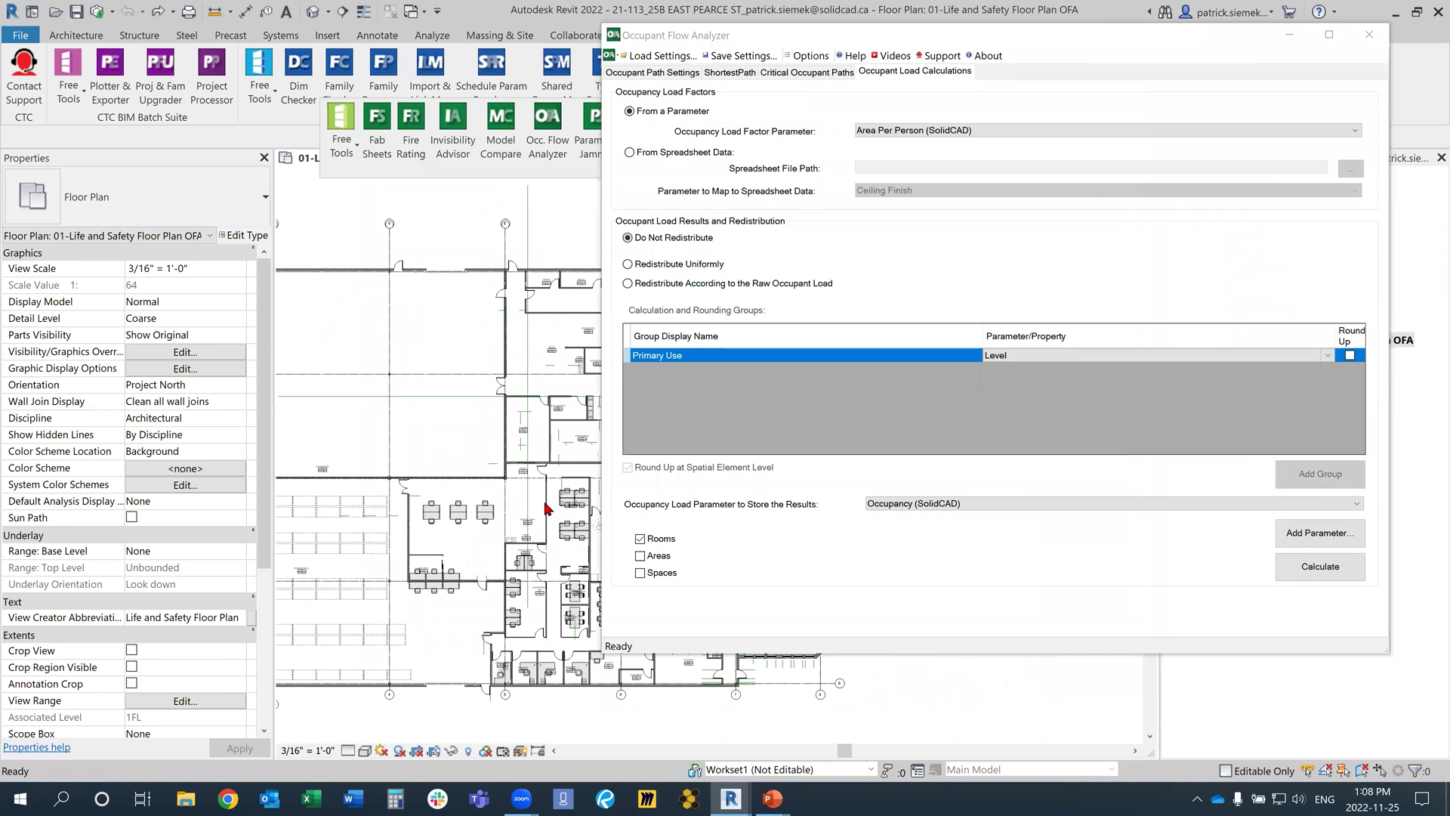
pyautogui.scroll(3, 535, 562)
pyautogui.scroll(5, 534, 559)
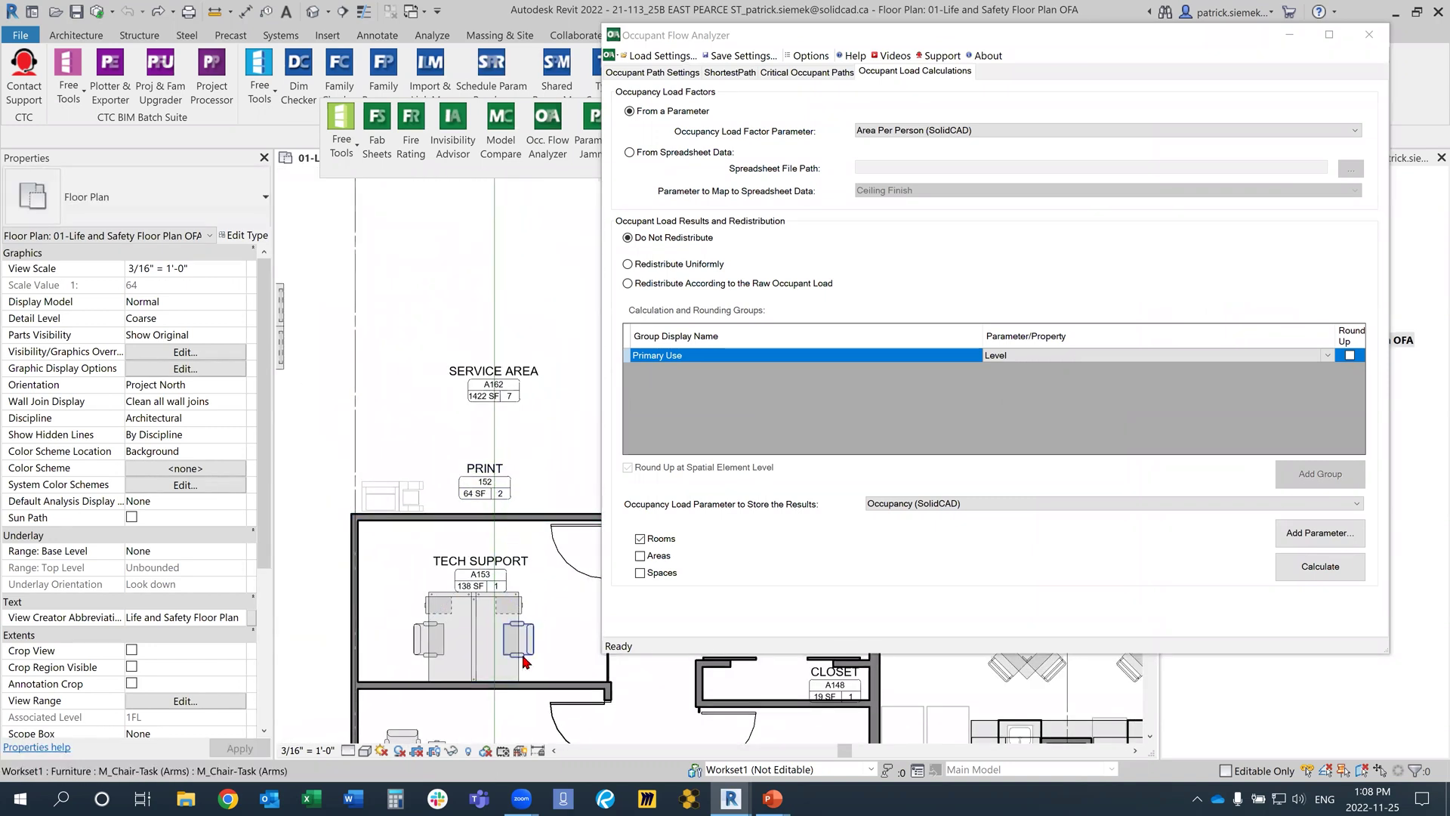
pyautogui.scroll(5, 523, 662)
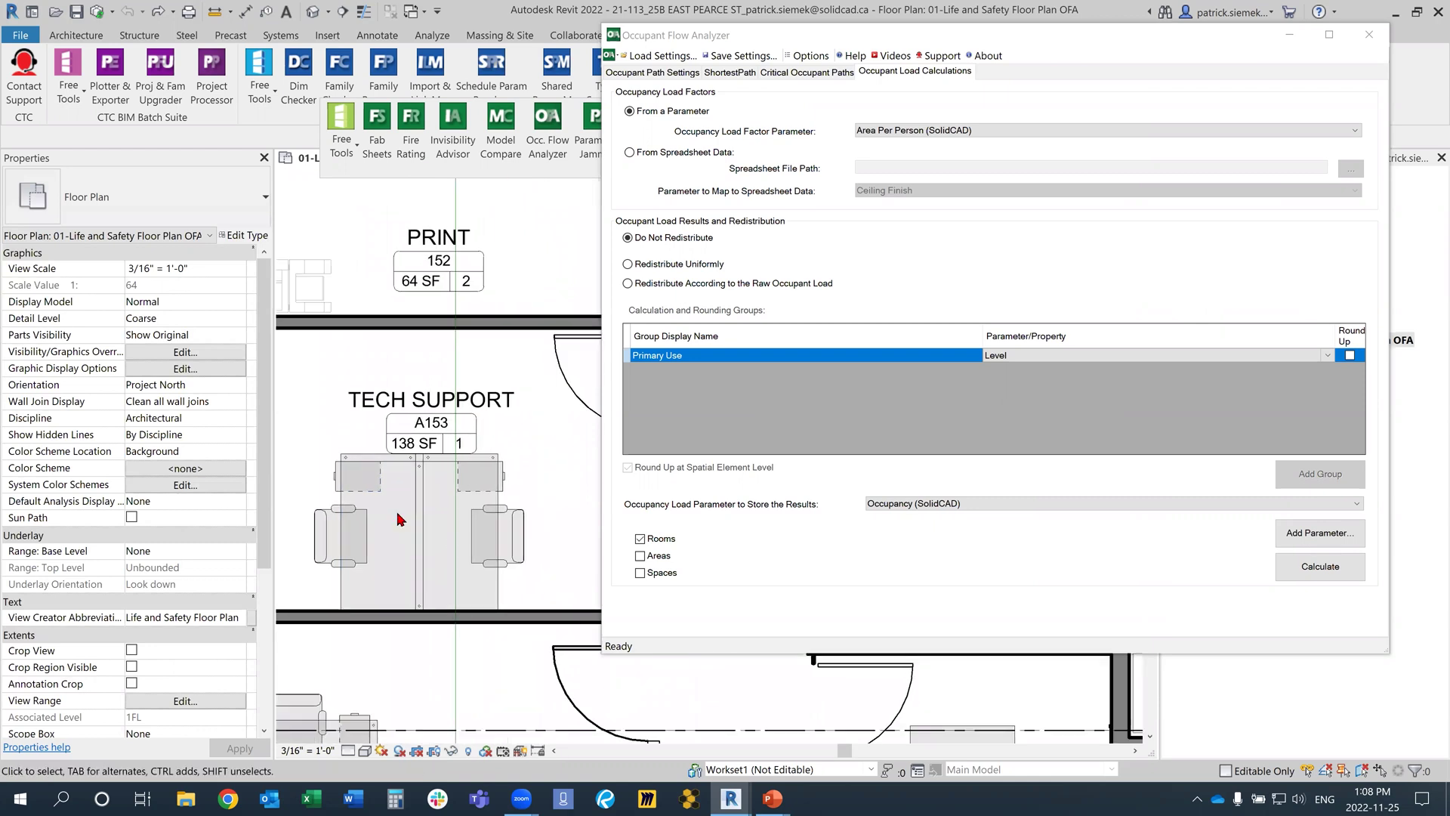
pyautogui.scroll(-4, 400, 519)
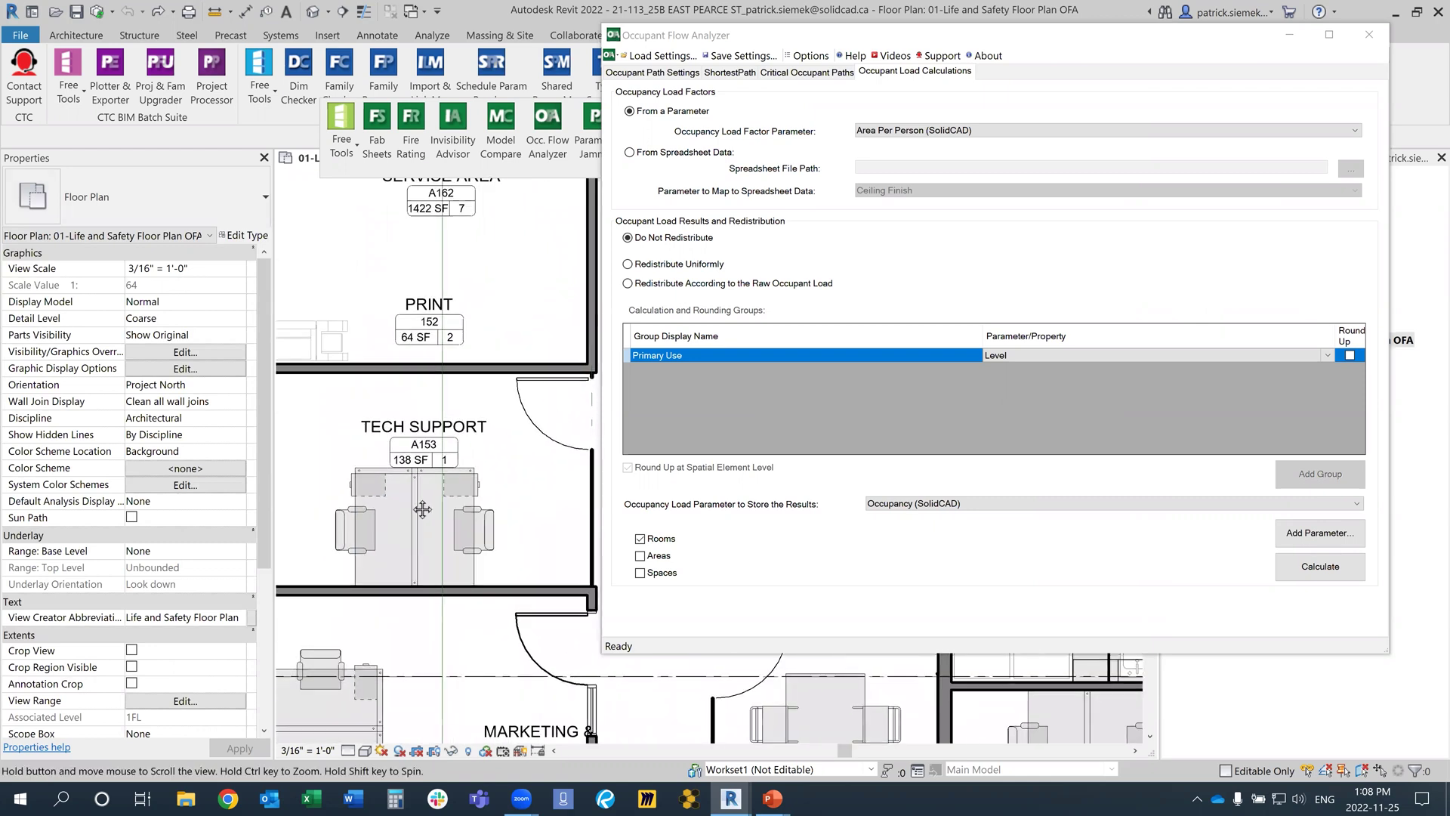
pyautogui.click(405, 393)
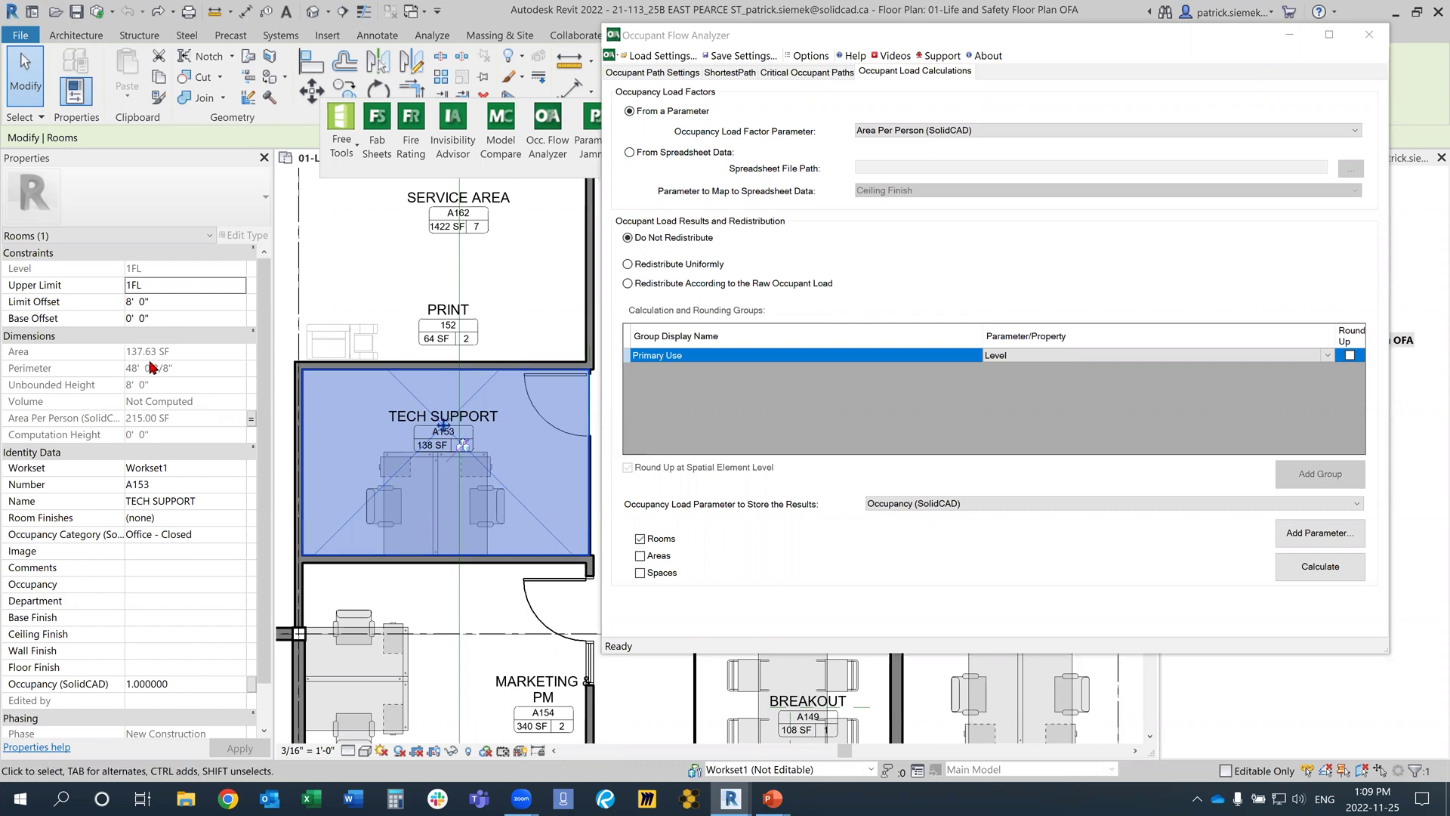
pyautogui.scroll(-1, 151, 367)
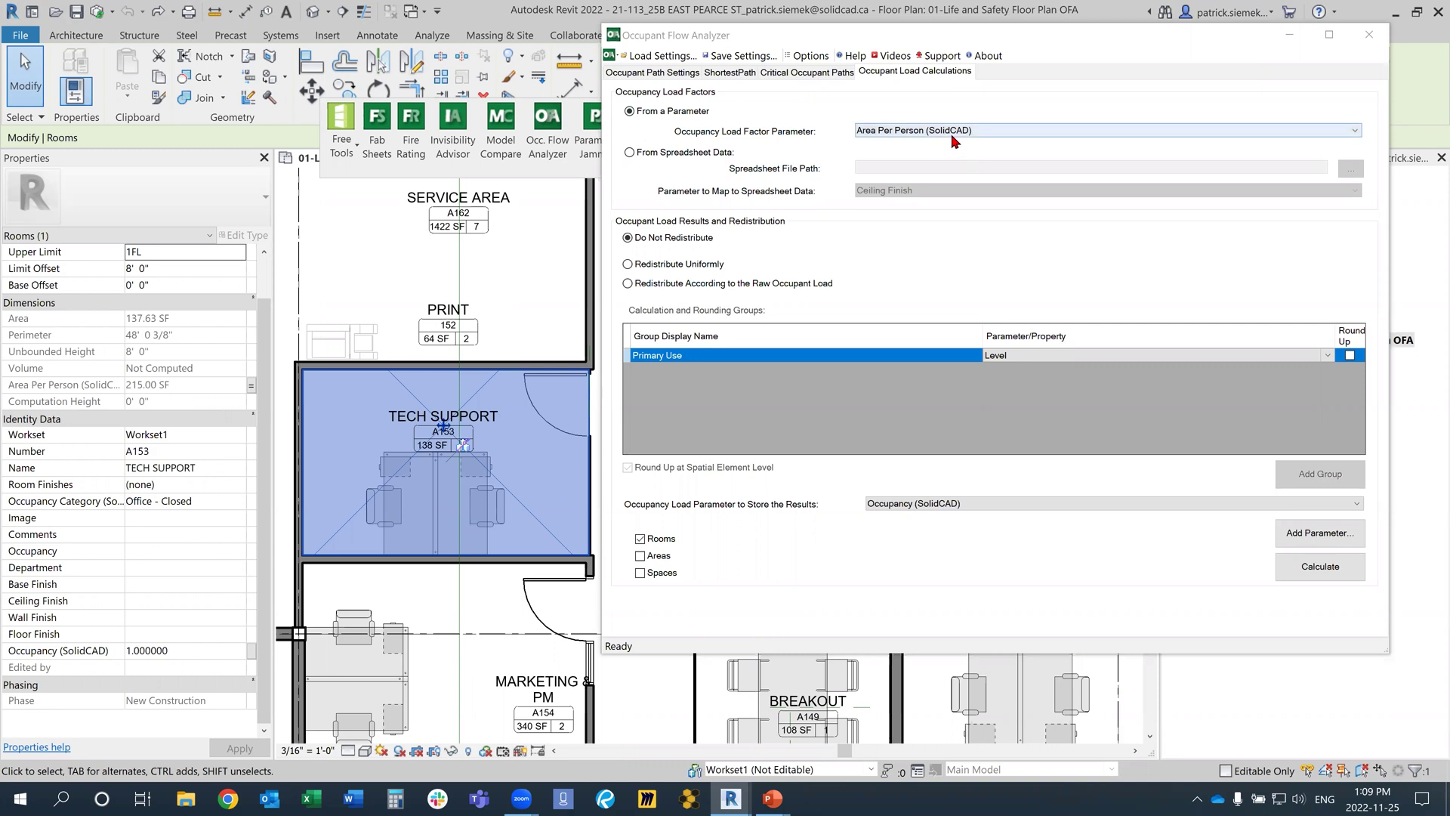
# Review the spreadsheet data option for occupancy load factors and its mappable parameters, and return to the parameter source.
pyautogui.click(711, 154)
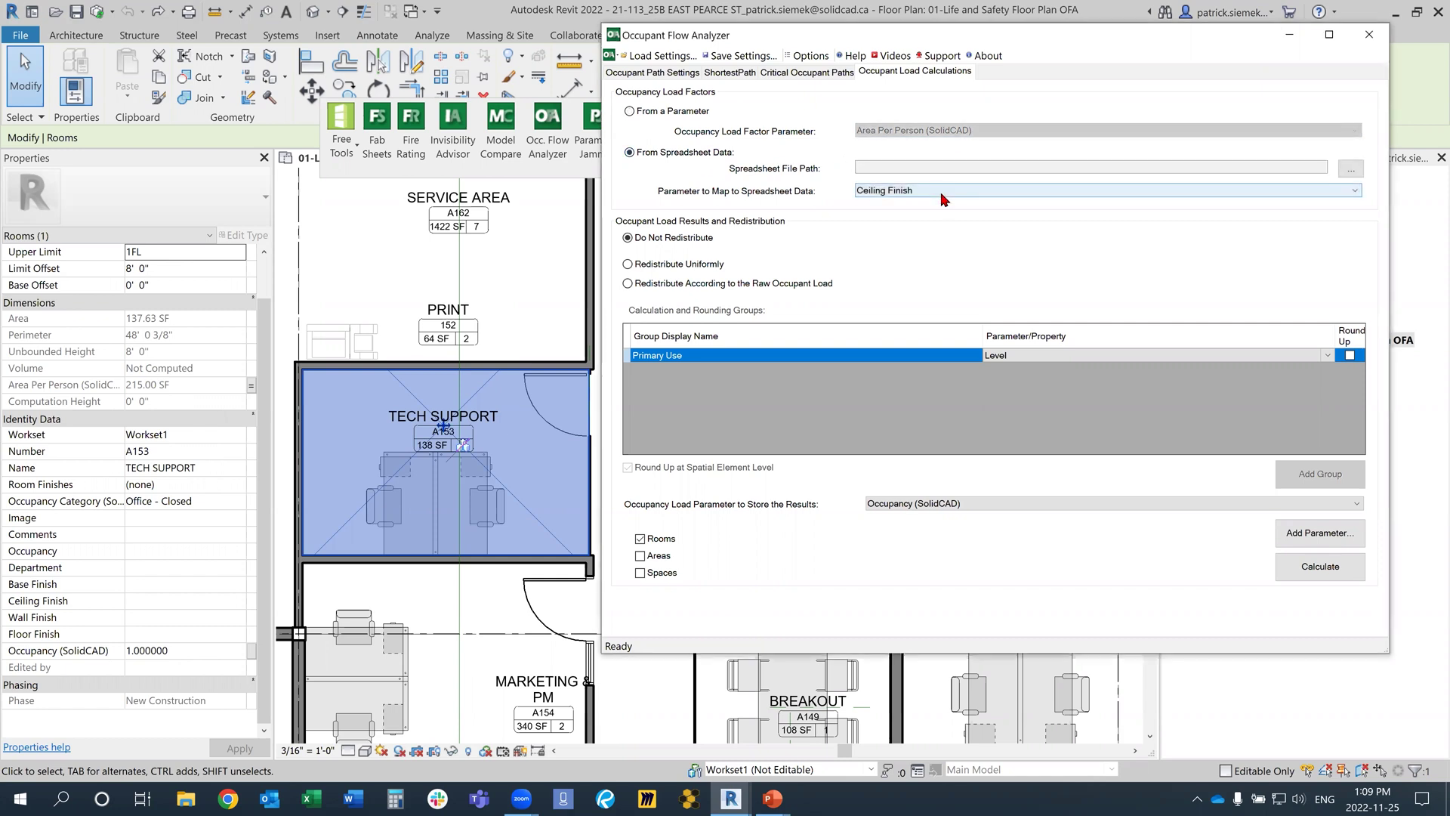
pyautogui.click(1066, 193)
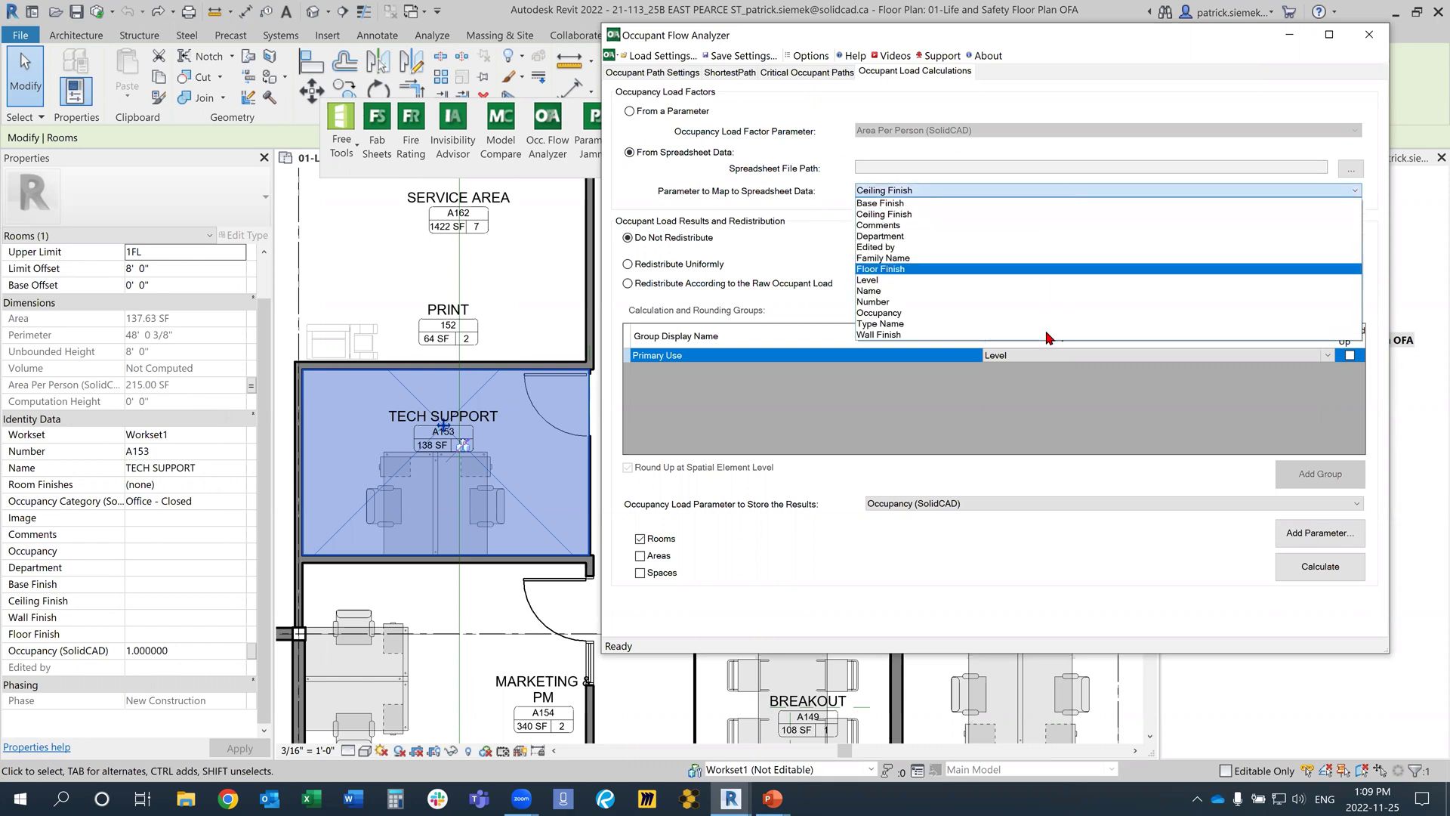
pyautogui.click(672, 115)
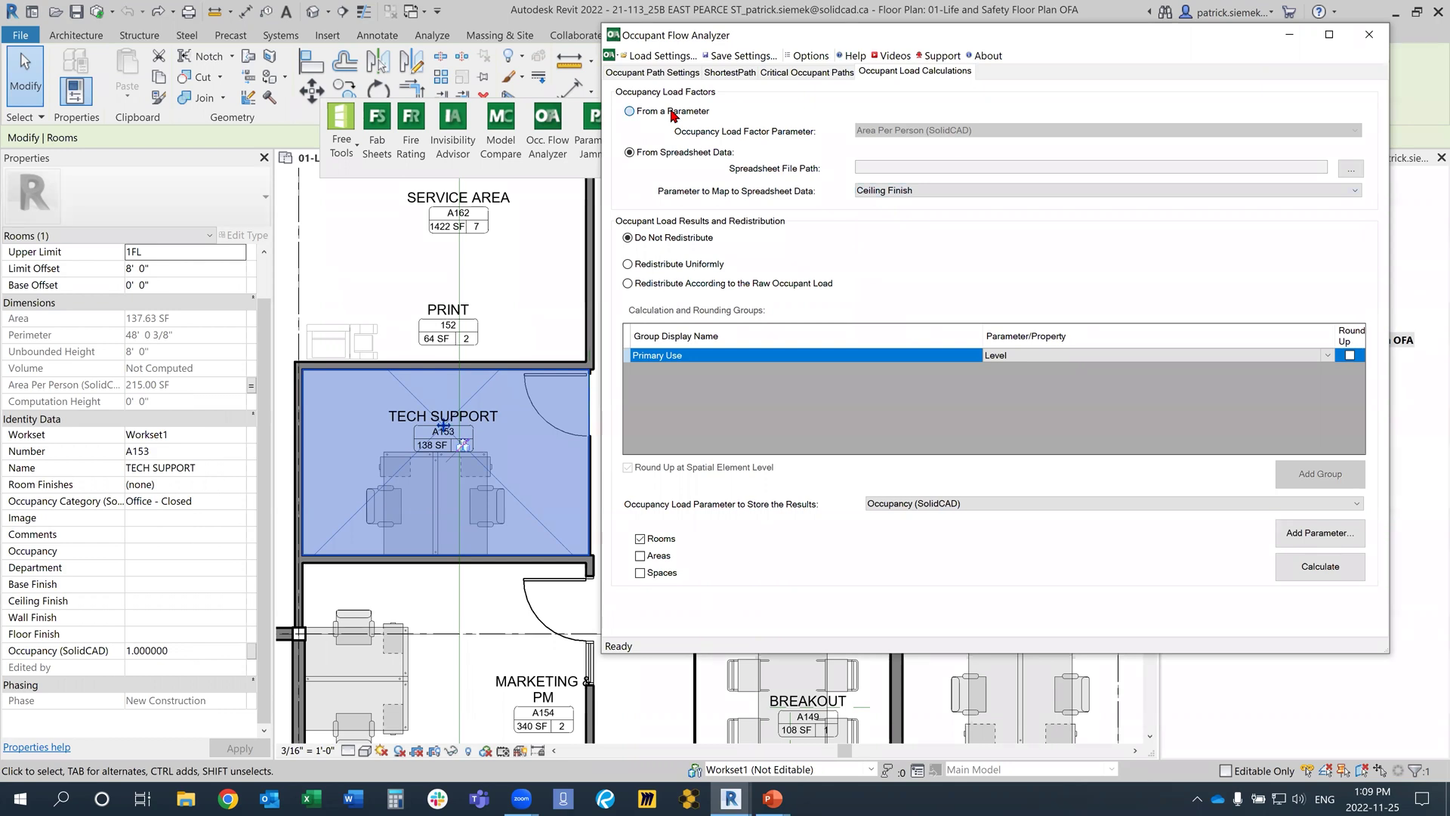
pyautogui.click(673, 115)
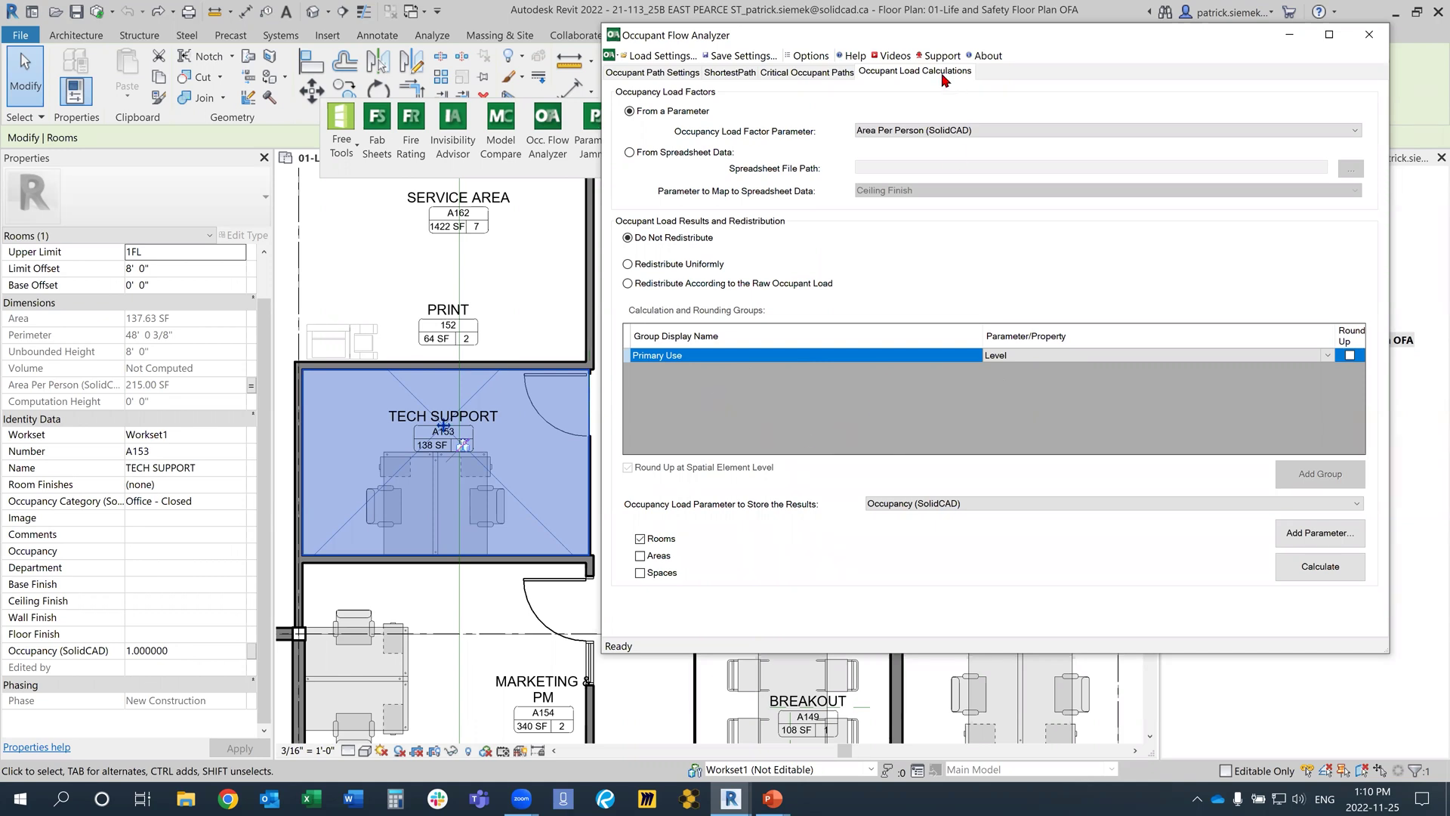
# Calculate the room occupant loads with uniform redistribution and no rounding up at spatial element level, and check the room tags.
pyautogui.moveTo(929, 41); pyautogui.dragTo(863, 42)
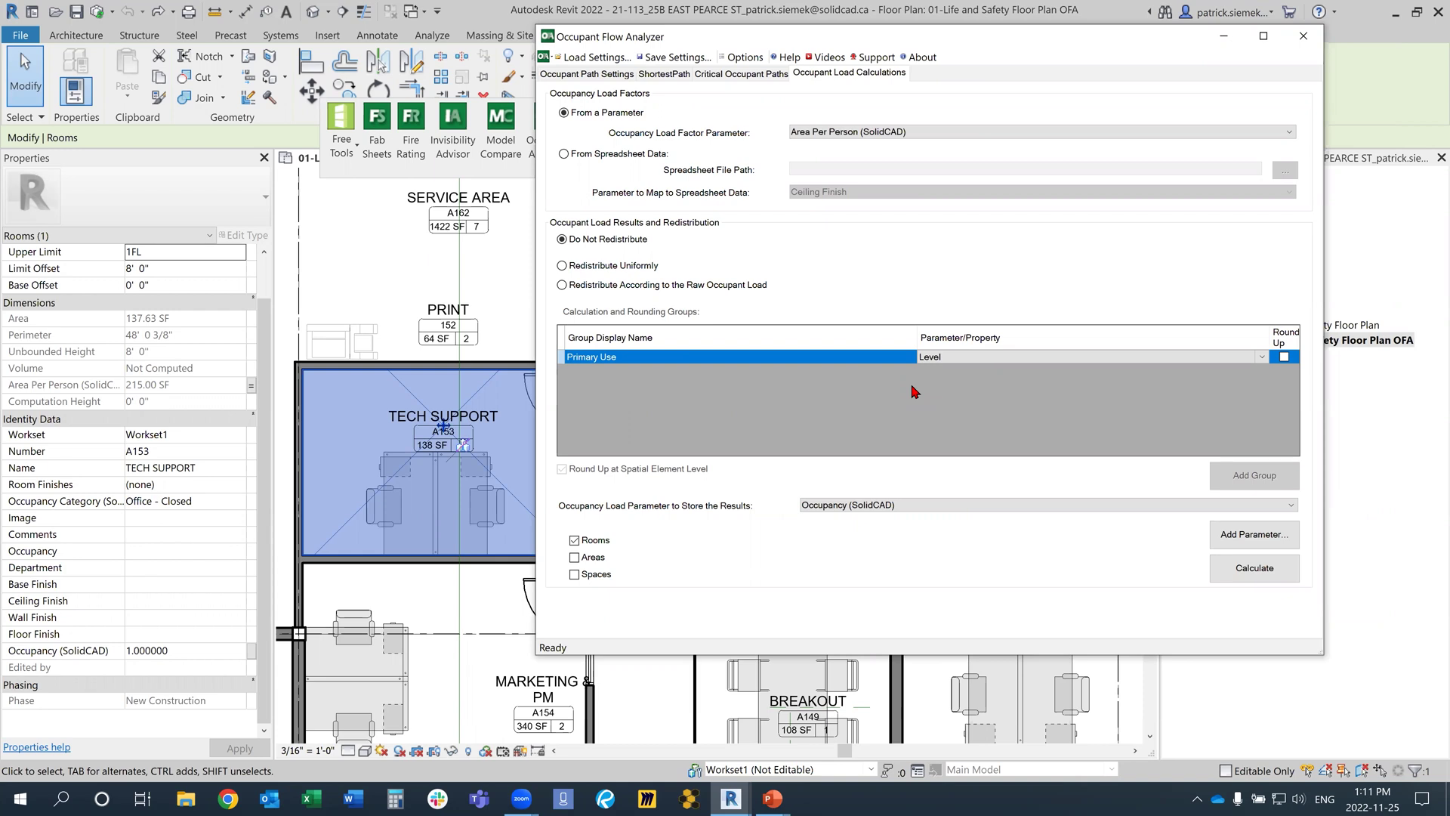
pyautogui.click(702, 287)
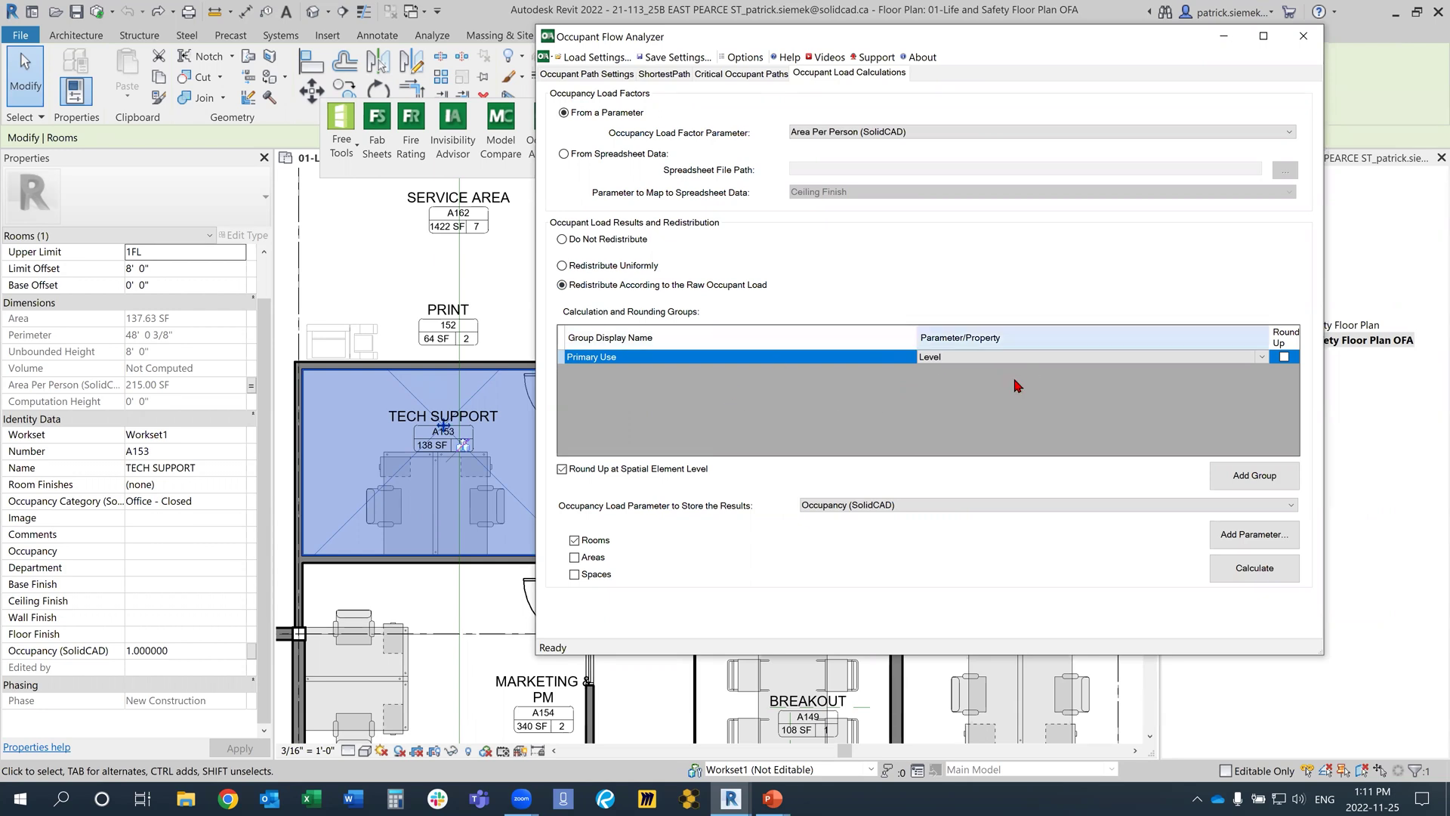
pyautogui.moveTo(879, 42); pyautogui.dragTo(934, 39)
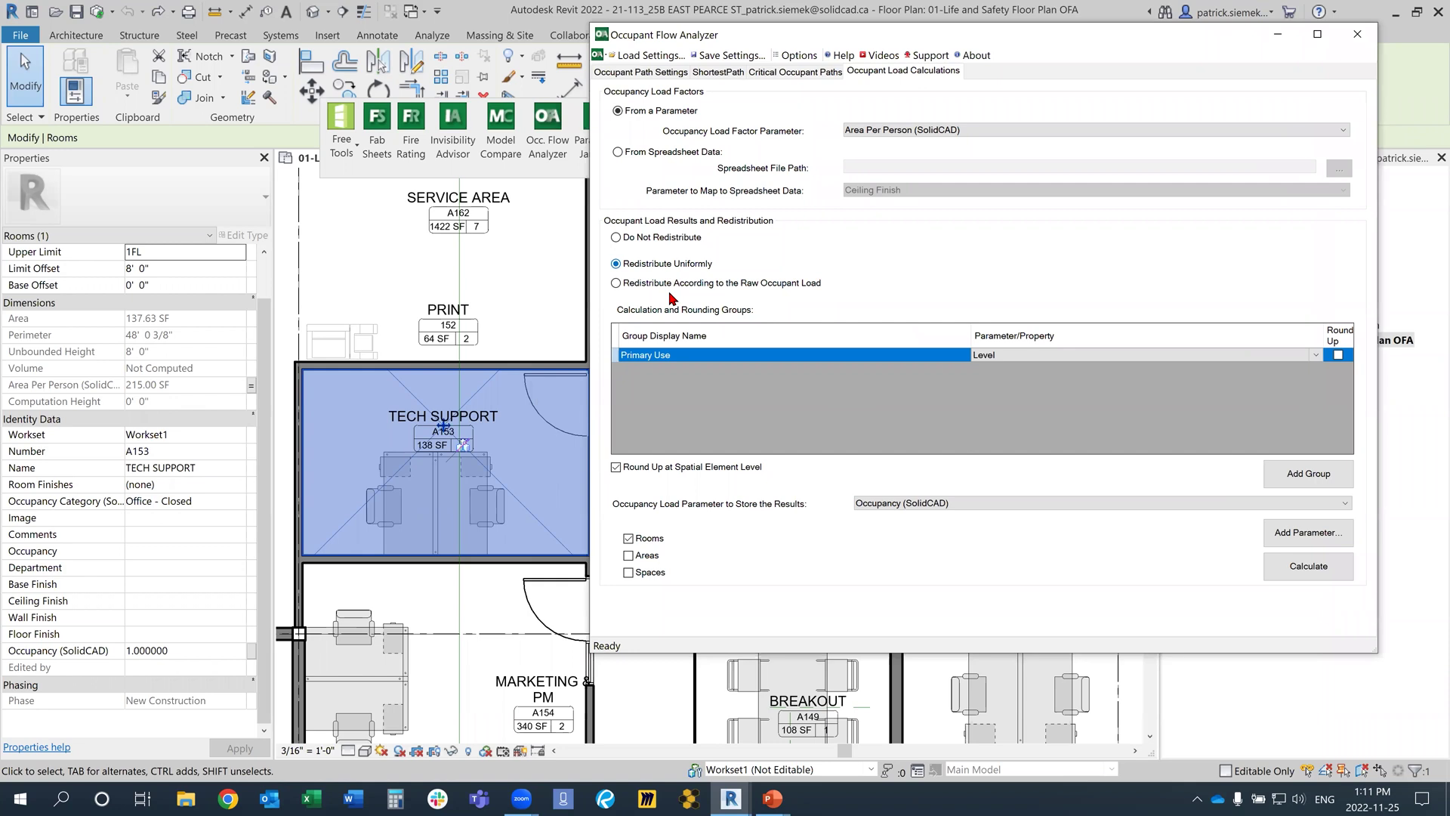
pyautogui.click(622, 468)
pyautogui.click(1284, 576)
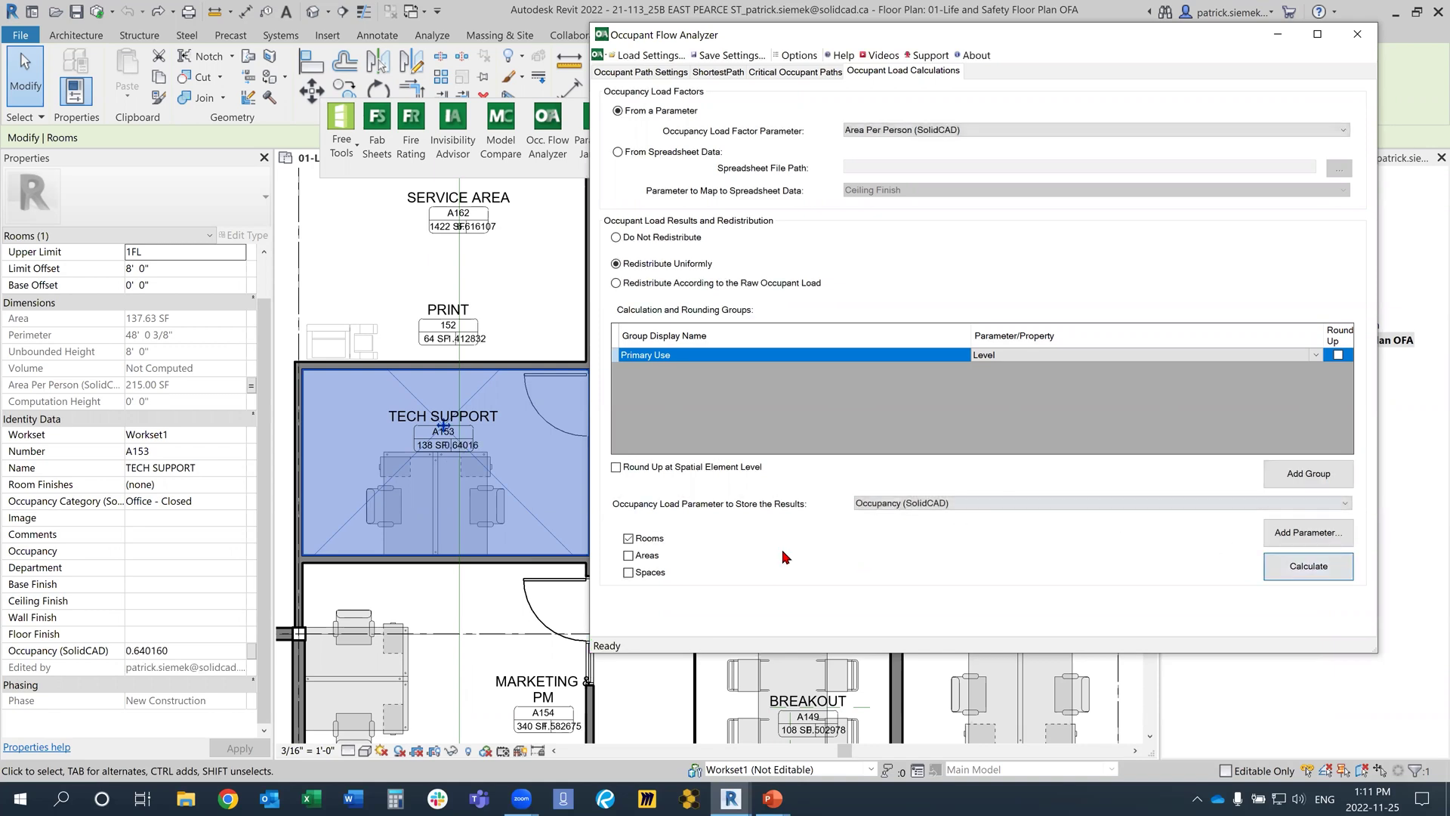
pyautogui.scroll(4, 453, 484)
pyautogui.moveTo(456, 413); pyautogui.dragTo(491, 460, button='middle')
pyautogui.scroll(-3, 450, 382)
pyautogui.scroll(-1, 491, 460)
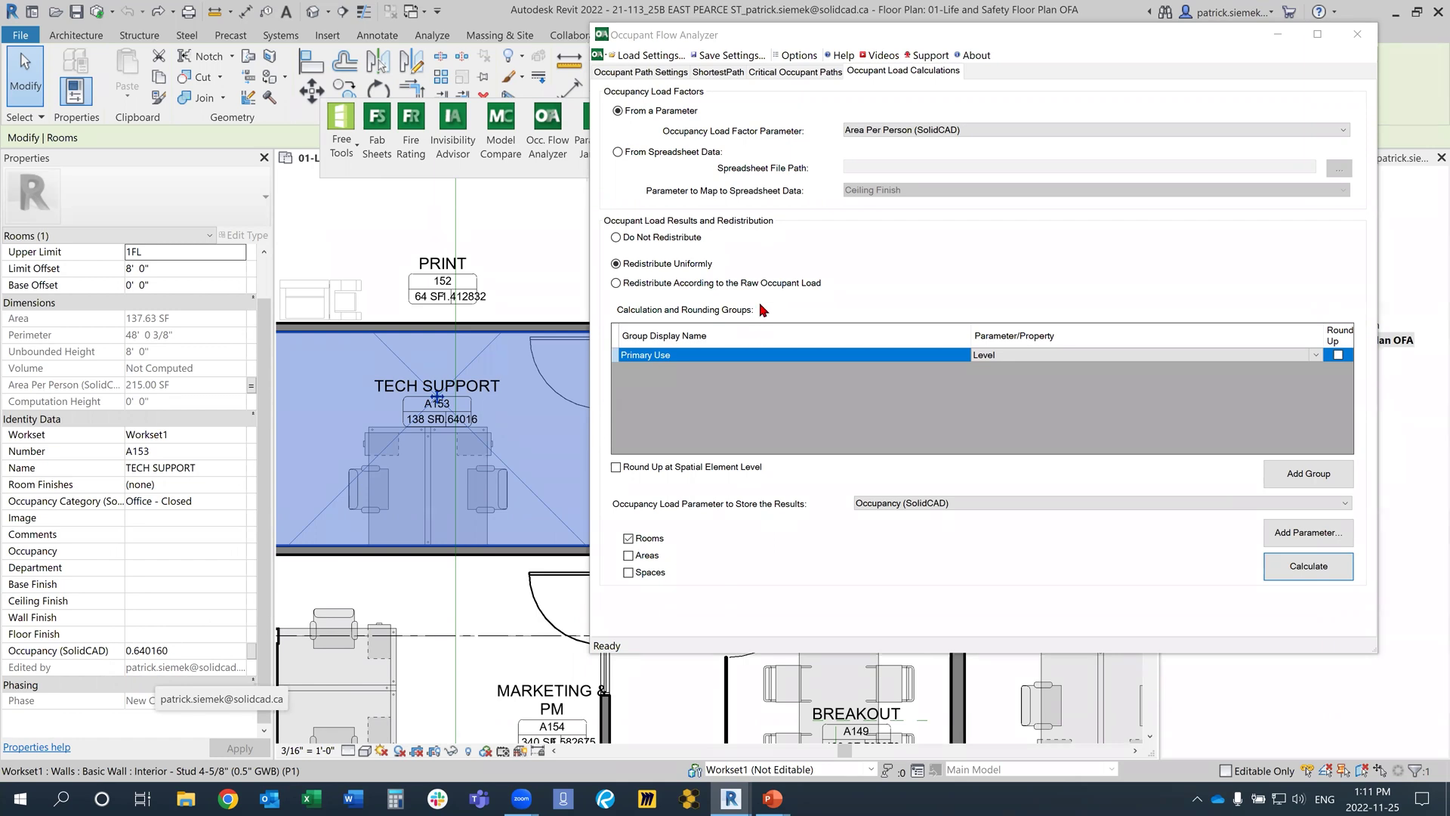
# Calculate the room occupant loads redistributed according to the raw occupant load, with rounding up at spatial element level.
pyautogui.click(728, 284)
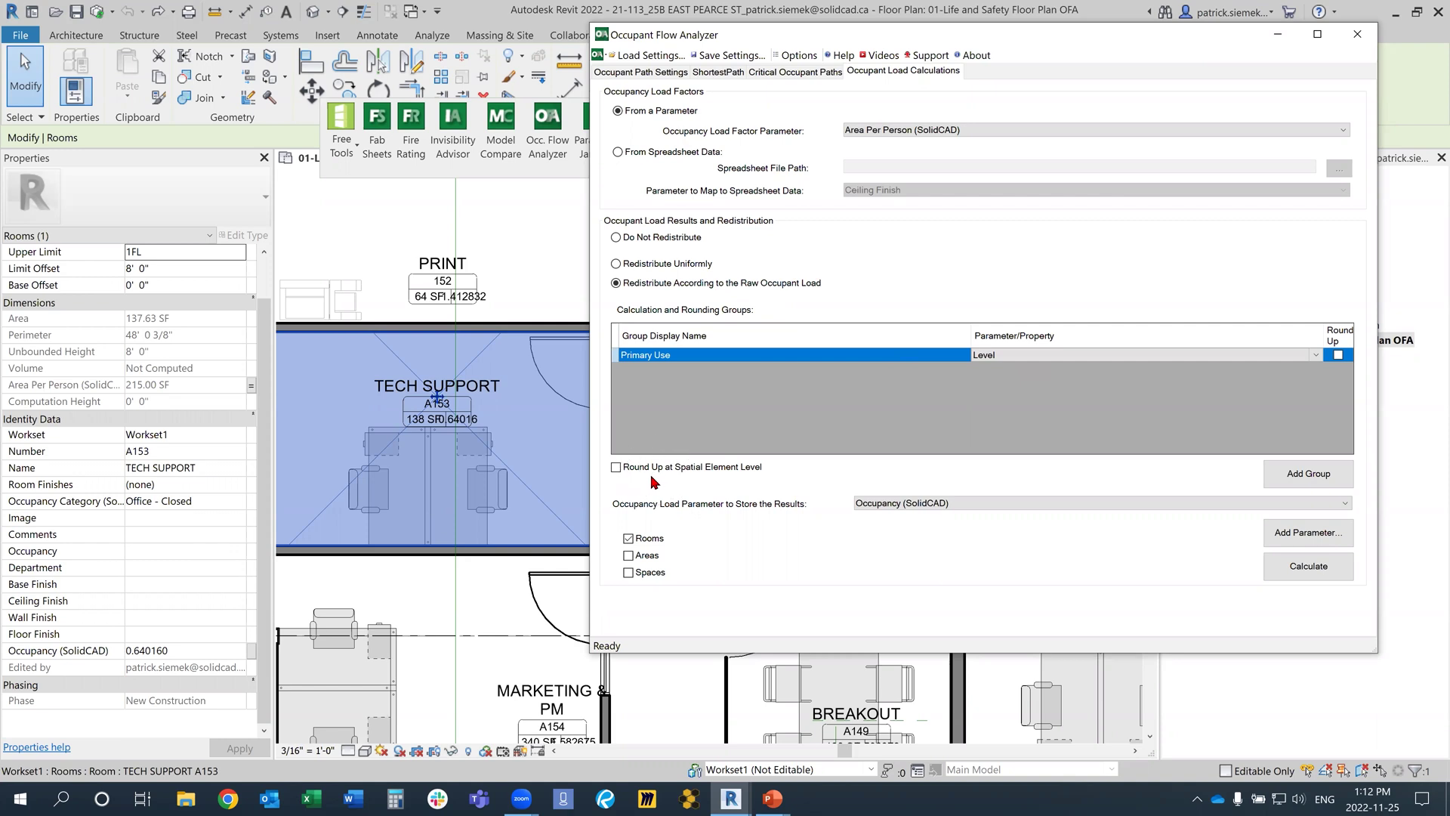
pyautogui.click(616, 468)
pyautogui.click(1322, 572)
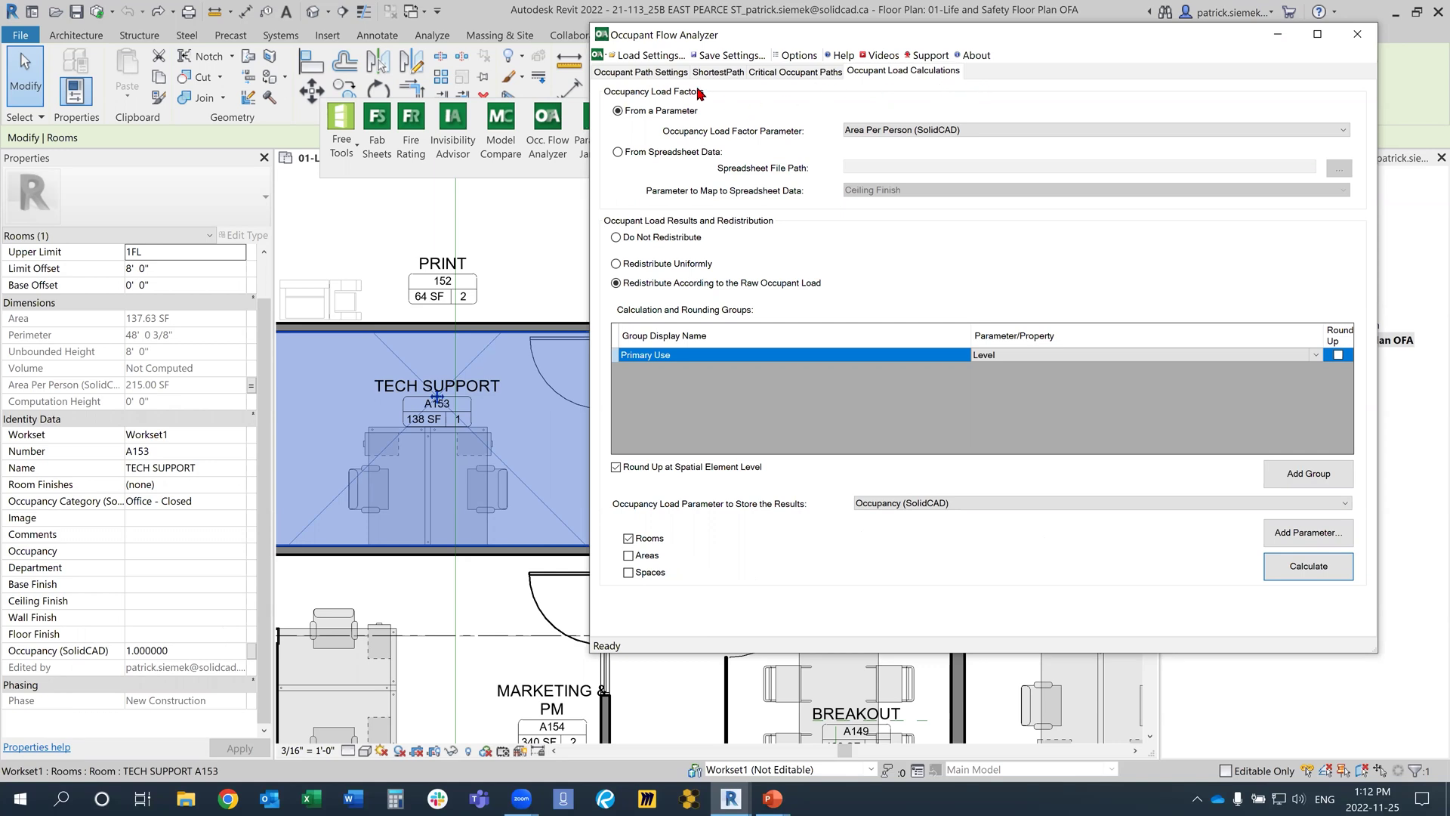
# Review the occupant path settings, including the phase choices, impassable categories and the flow factor per occupant.
pyautogui.click(659, 72)
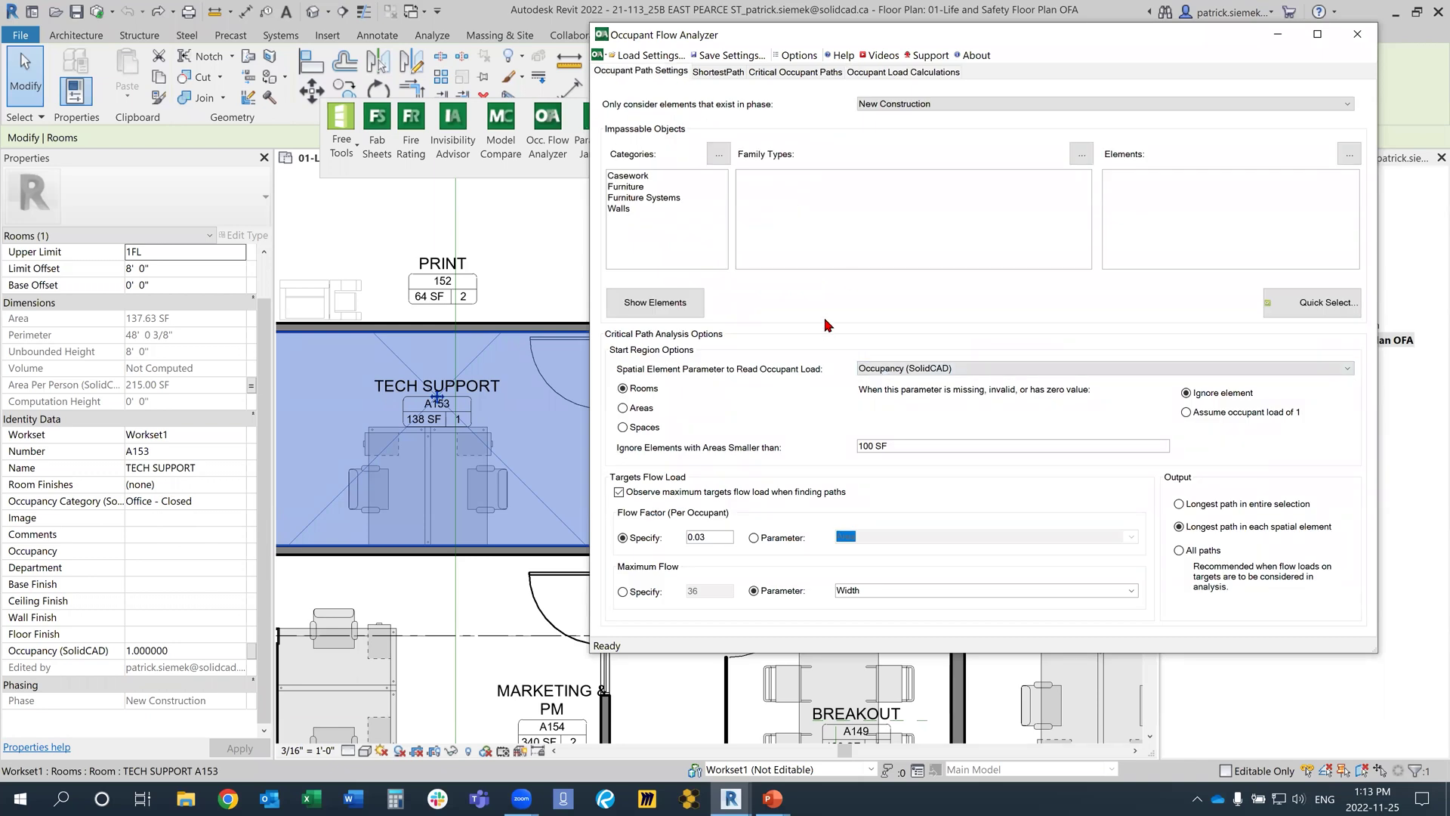
pyautogui.click(884, 107)
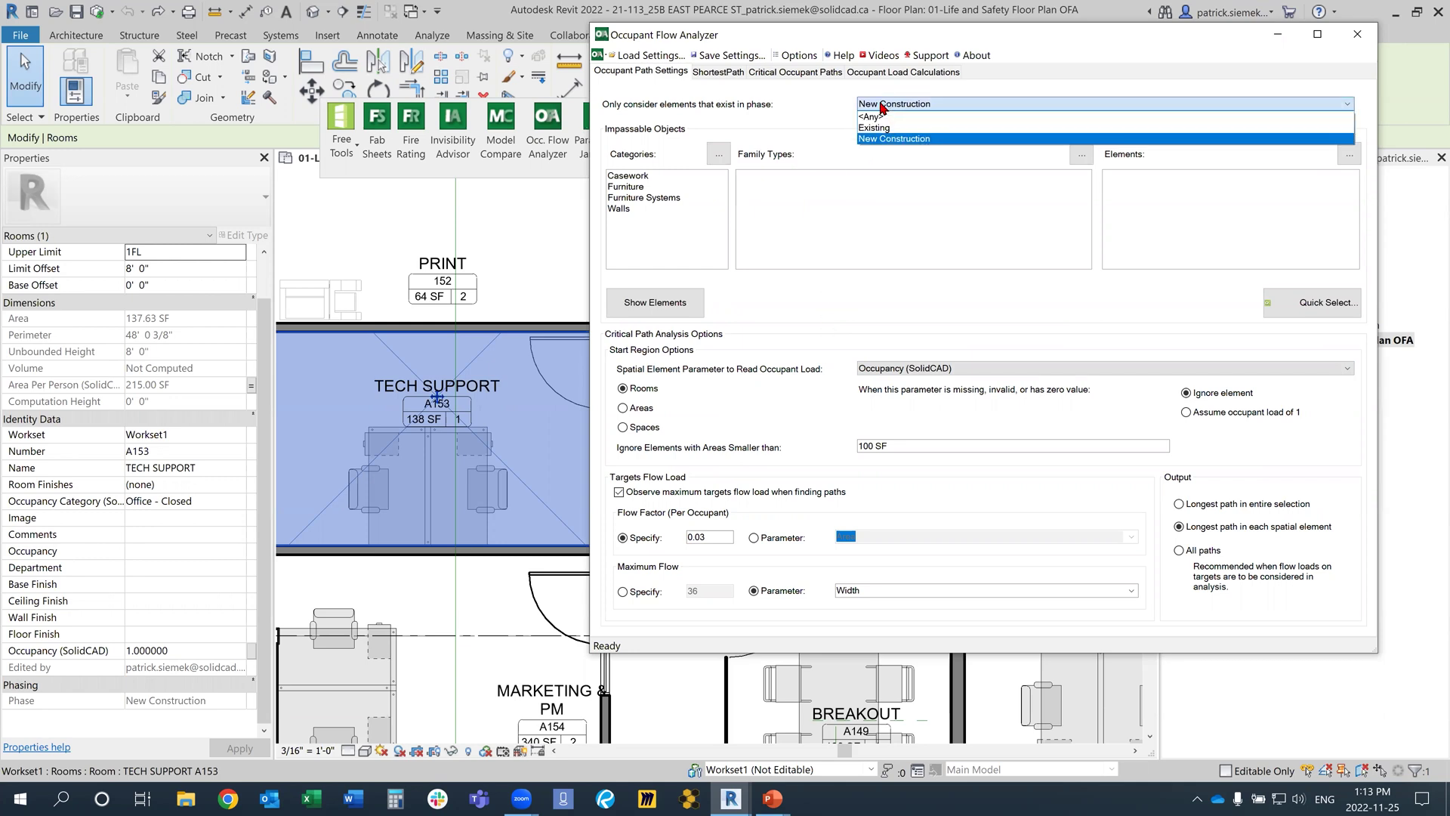
pyautogui.click(814, 115)
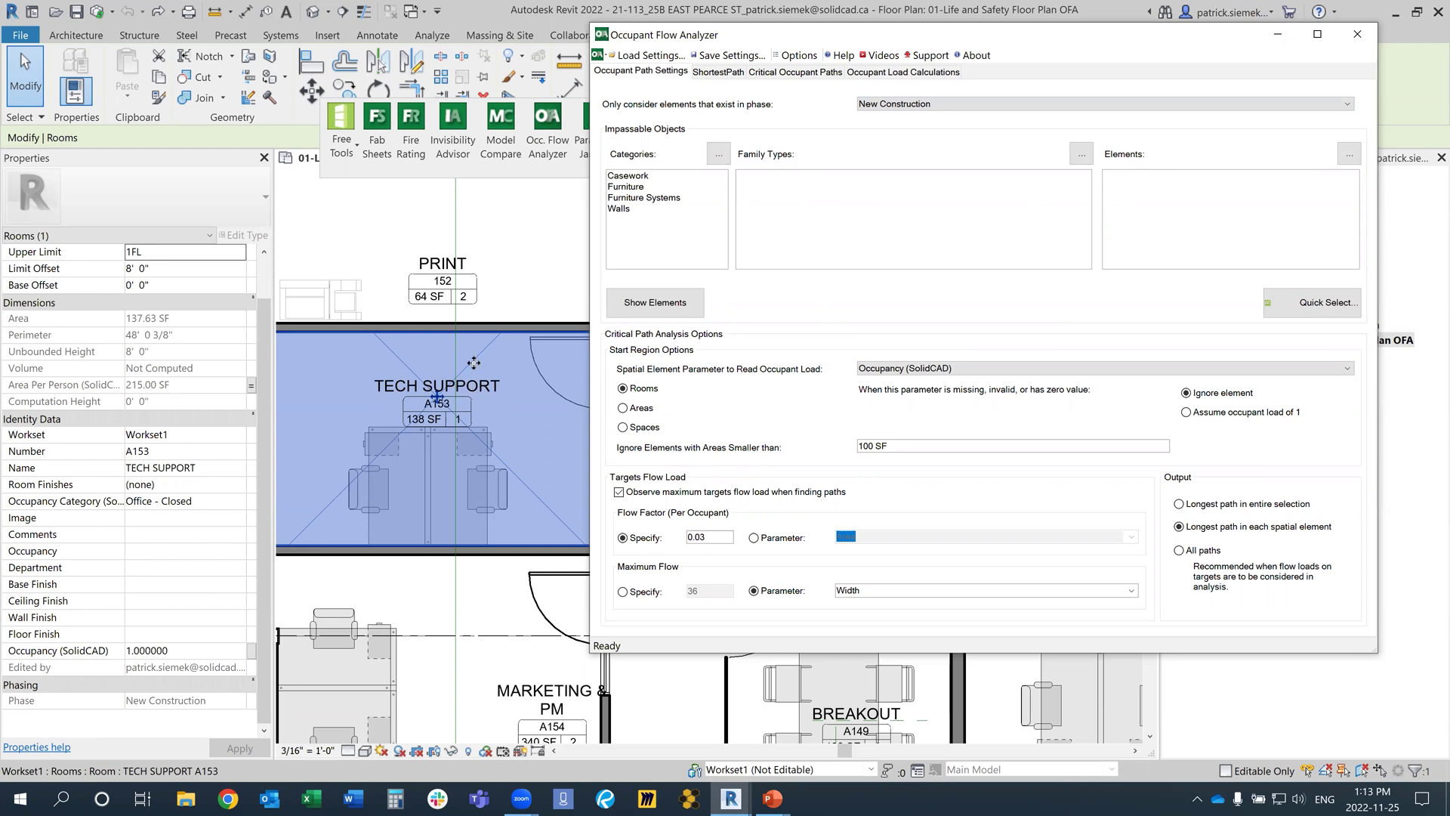
pyautogui.scroll(-5, 505, 373)
pyautogui.moveTo(505, 373); pyautogui.dragTo(434, 495, button='middle')
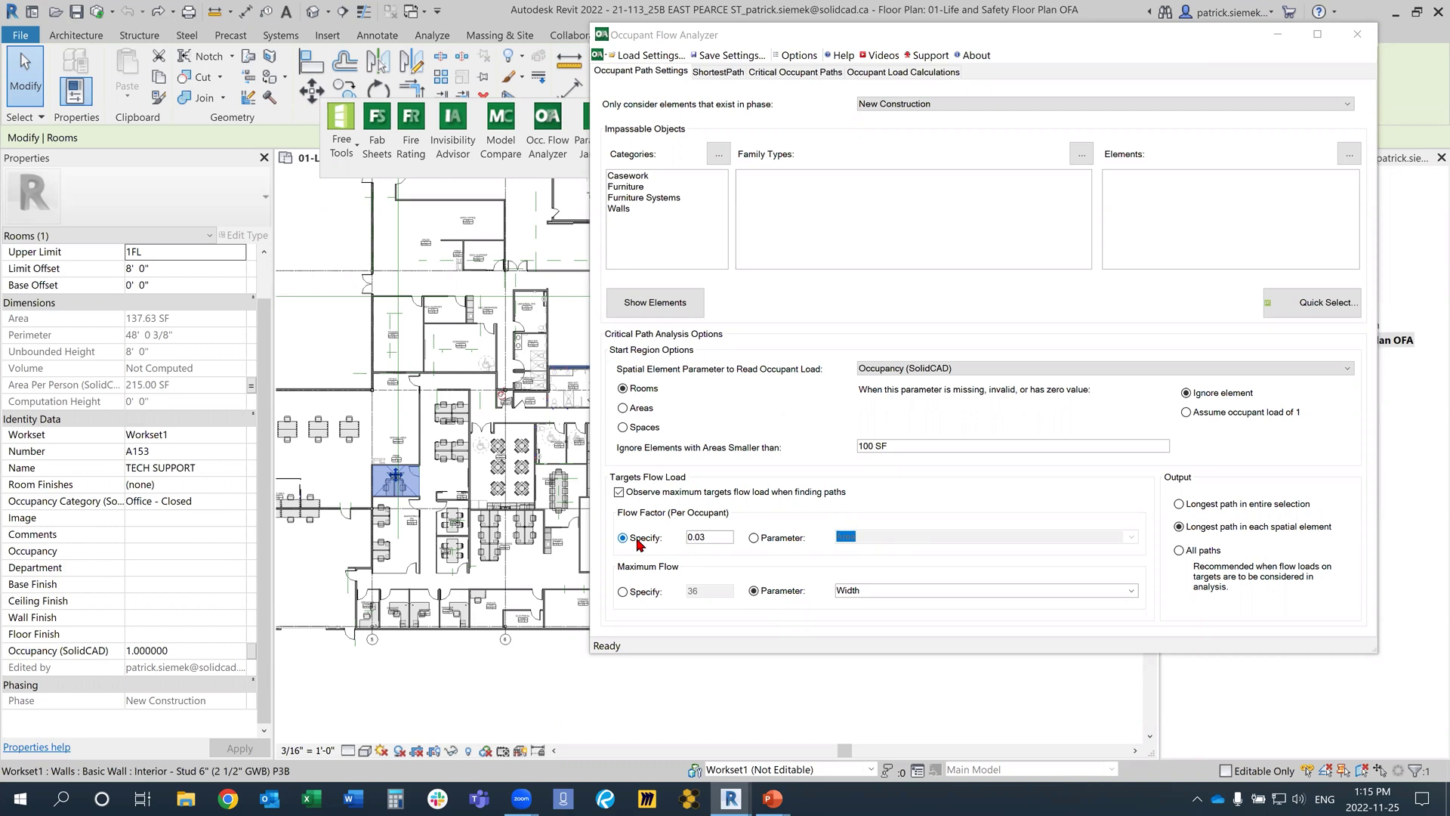
pyautogui.click(706, 539)
# Show the target doors of the critical occupant paths in the floor plan and examine their locations.
pyautogui.click(799, 72)
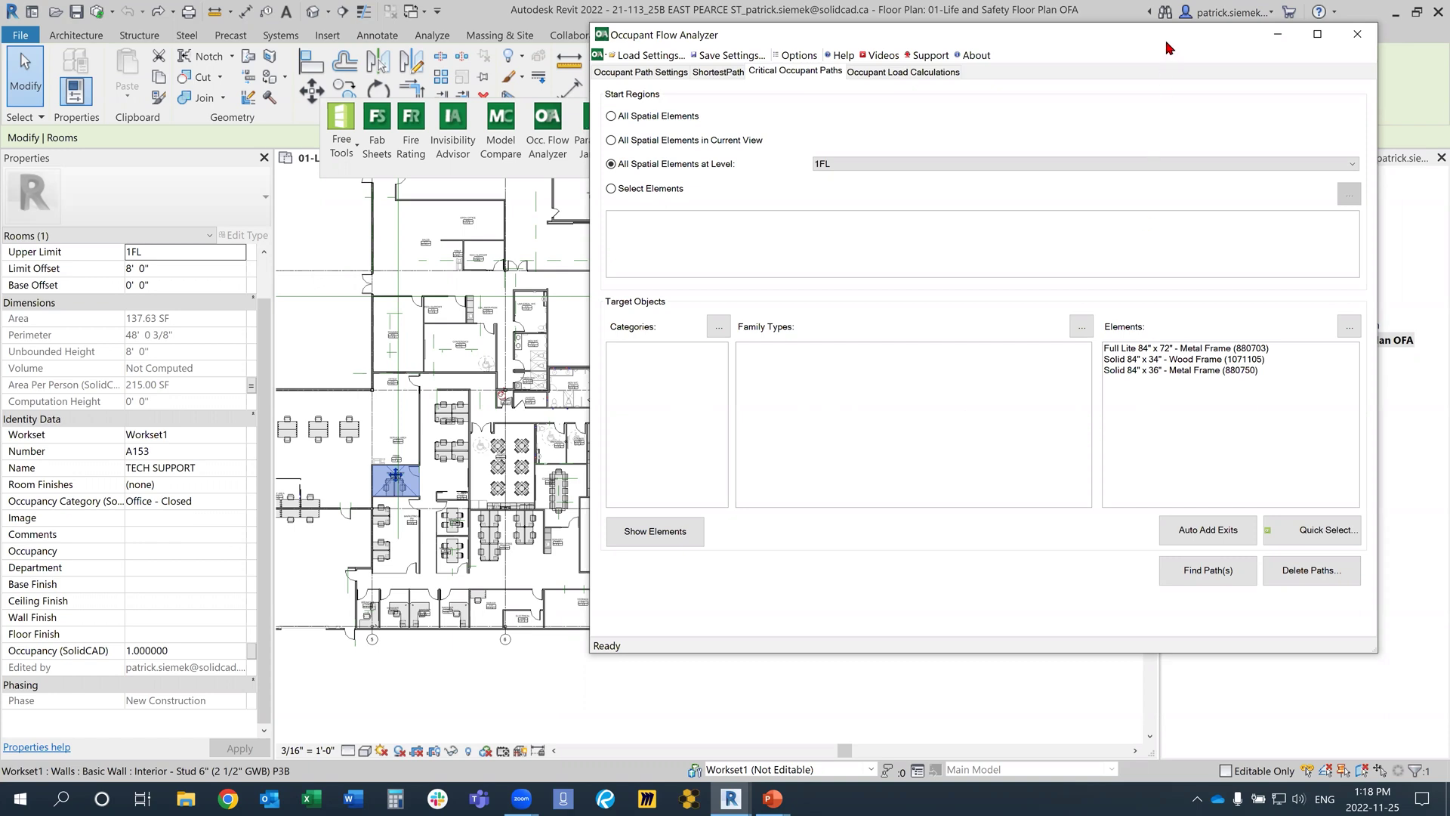
pyautogui.moveTo(1168, 43); pyautogui.dragTo(1156, 47)
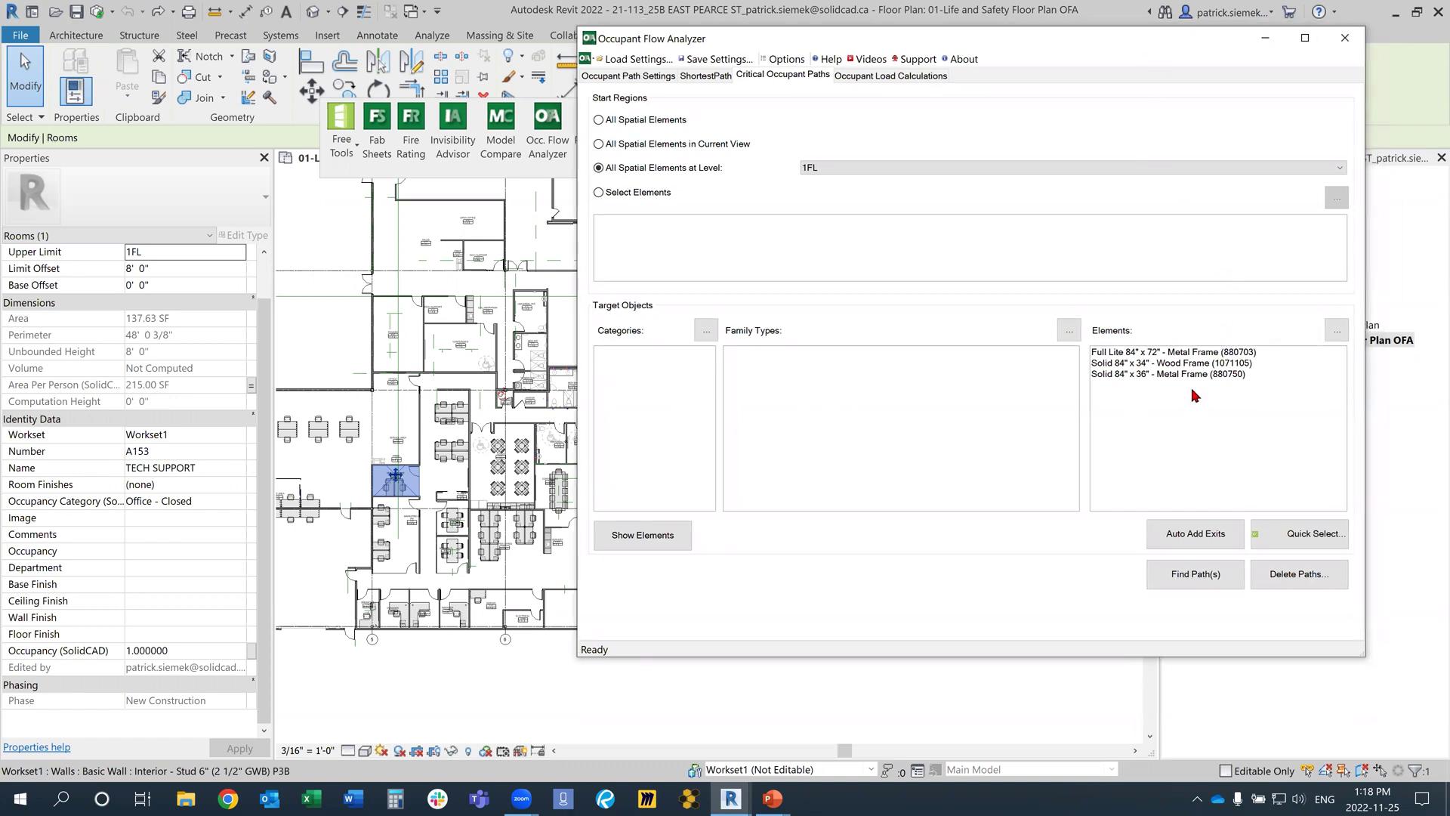
pyautogui.click(1179, 354)
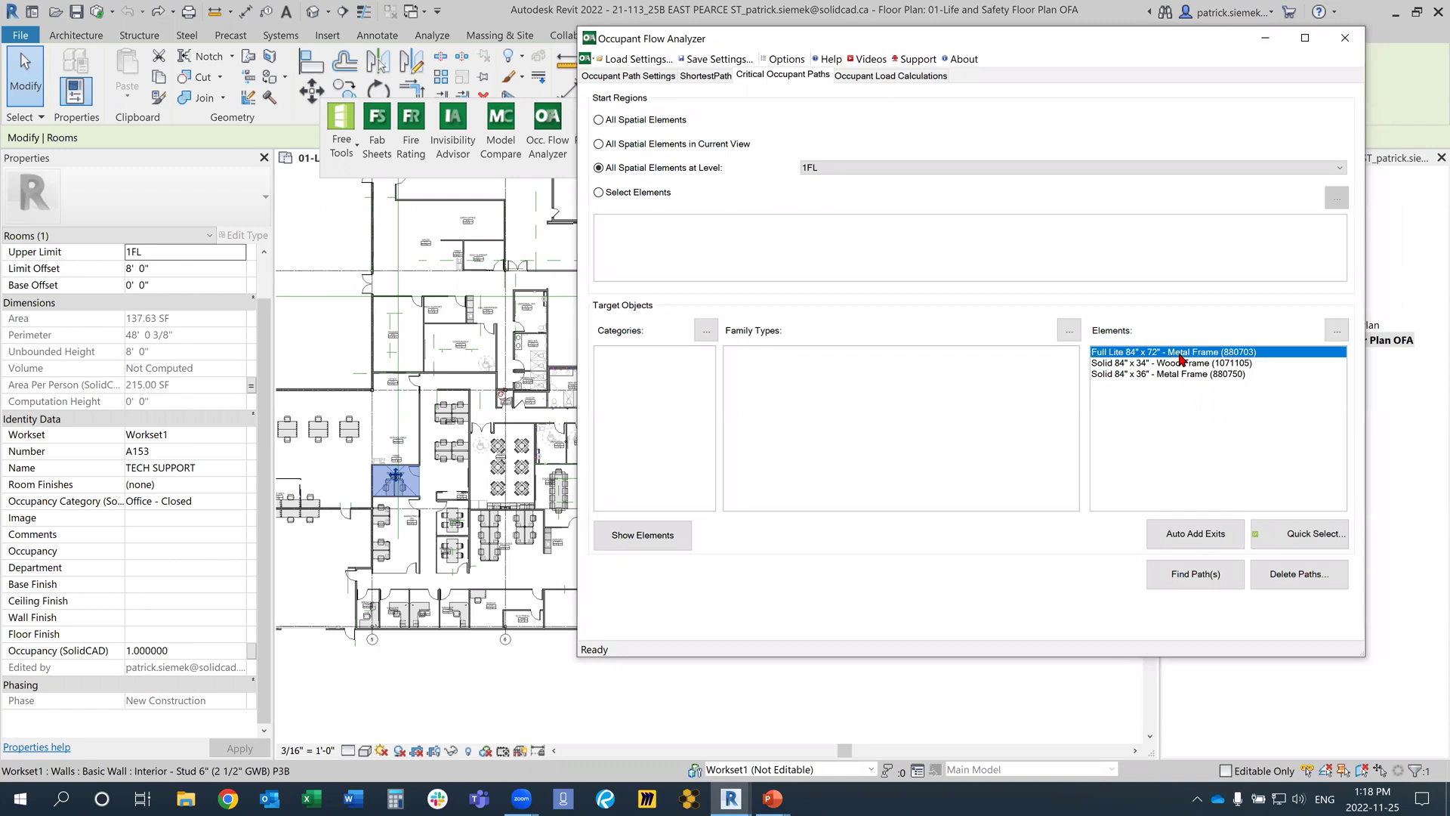
pyautogui.click(627, 544)
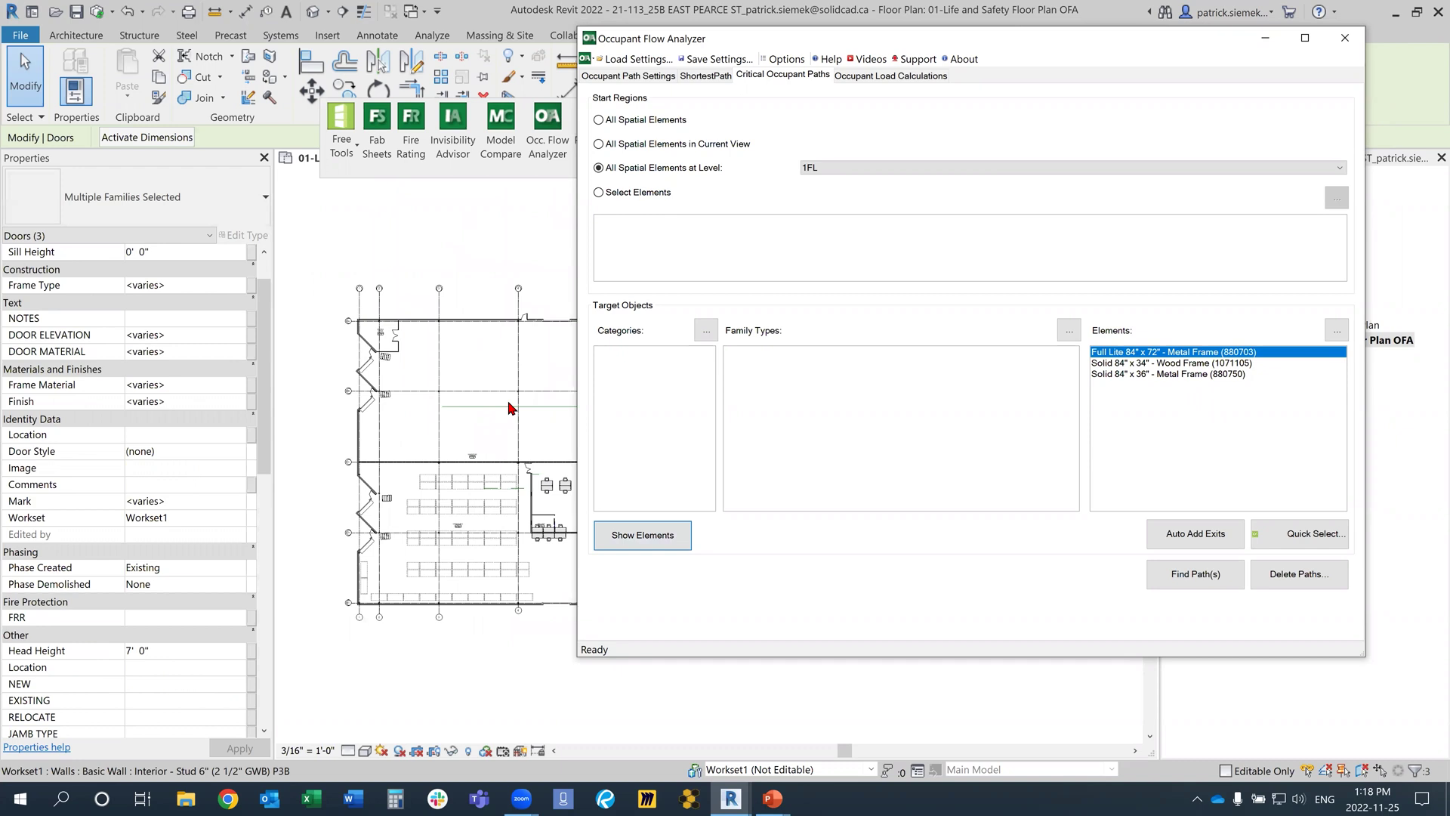
pyautogui.moveTo(916, 40); pyautogui.dragTo(1000, 48)
pyautogui.moveTo(622, 421); pyautogui.dragTo(417, 413, button='middle')
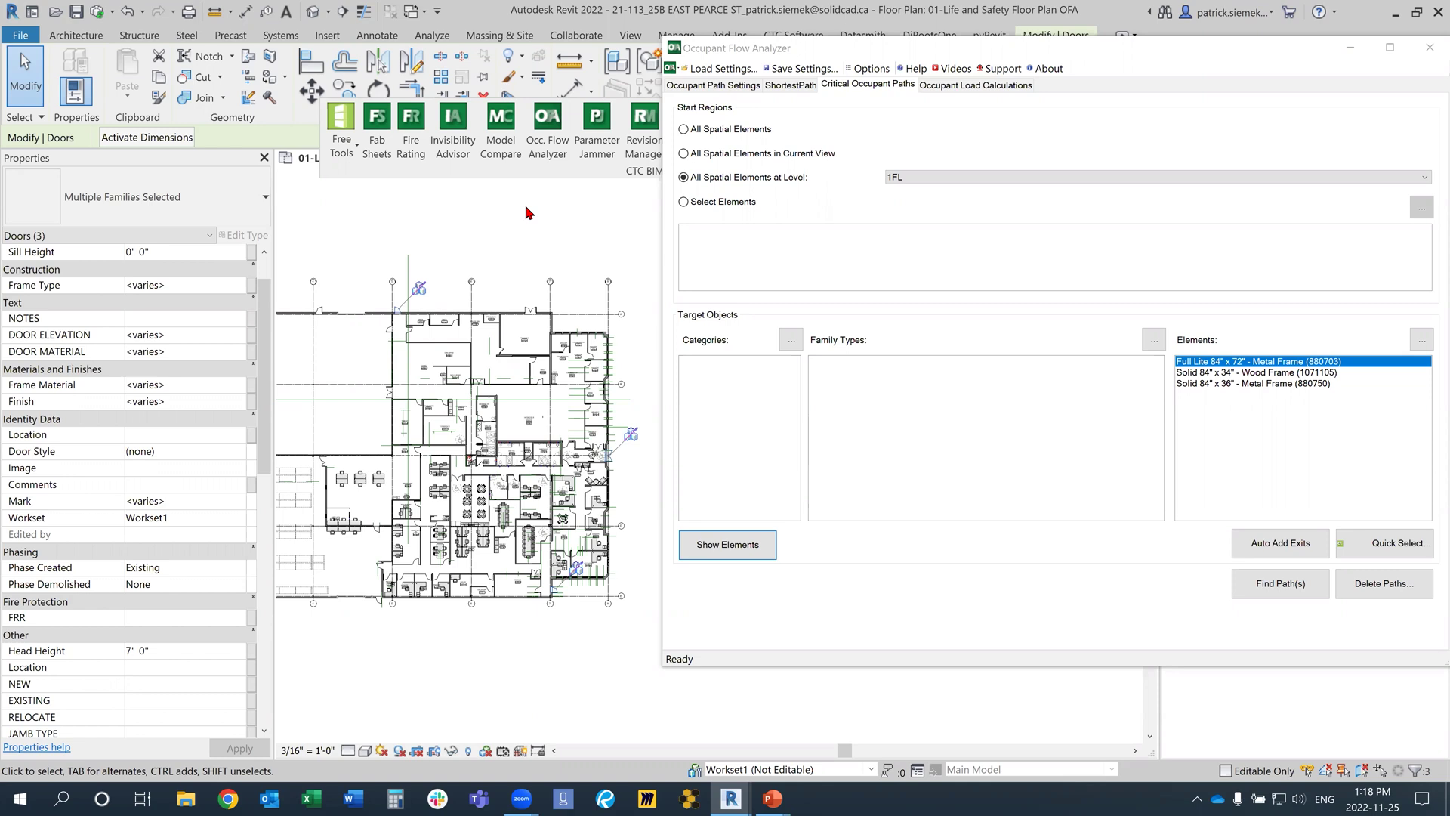
pyautogui.click(1016, 55)
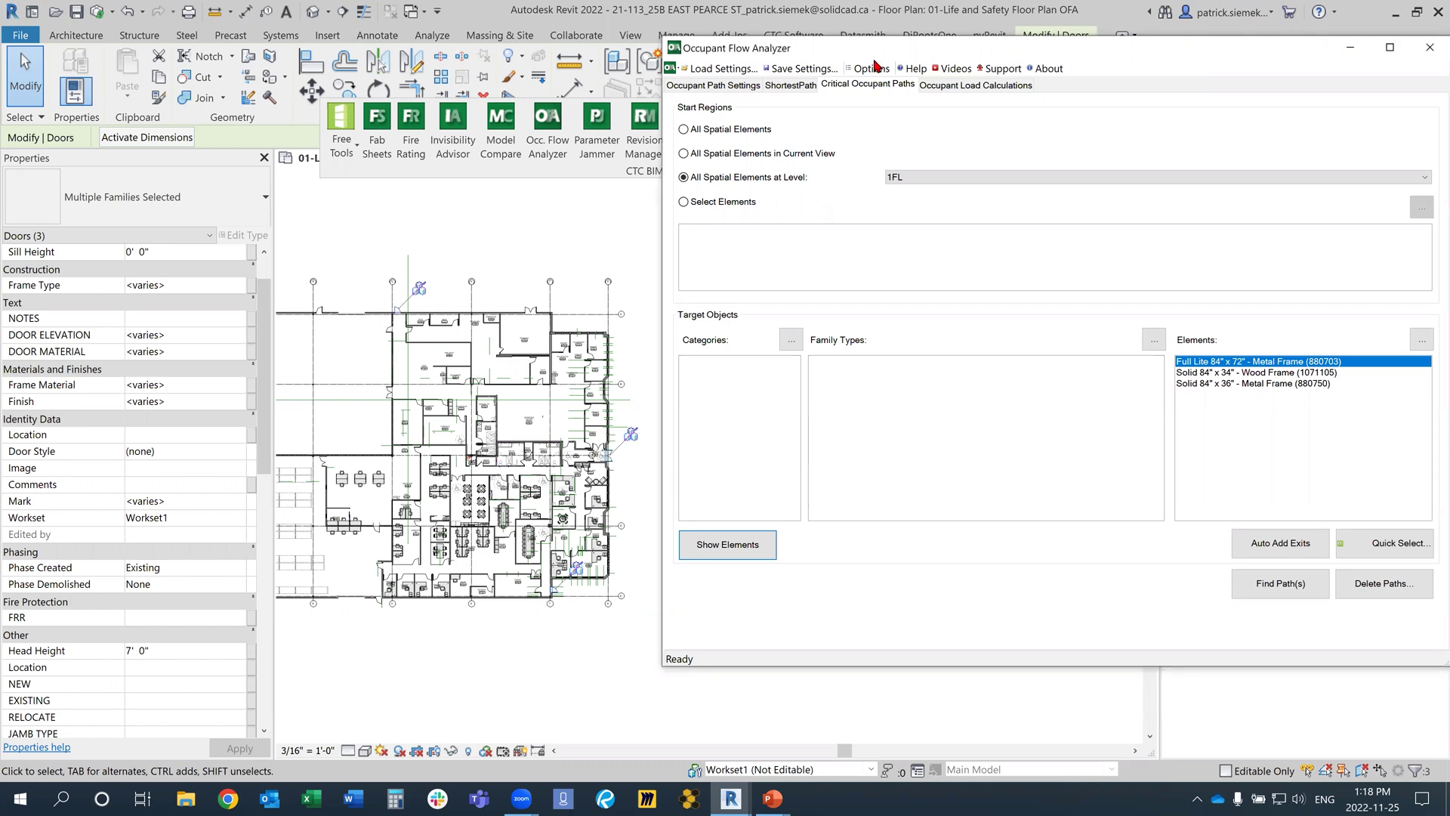
pyautogui.moveTo(874, 59); pyautogui.dragTo(737, 69)
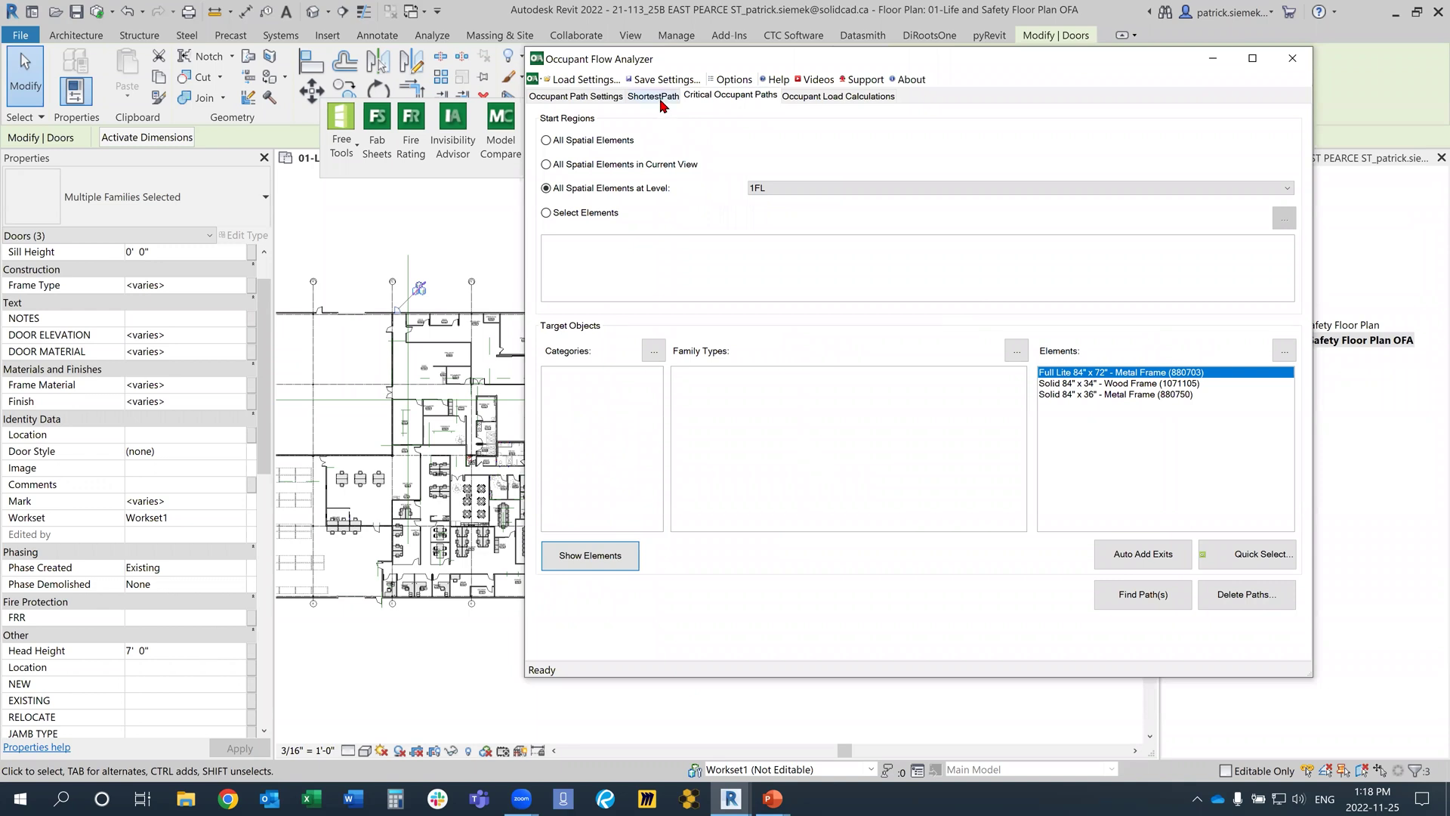
# Find the critical occupant paths from all spatial elements at level 1FL to the three target doors, continuing past the load, capacity and path warnings.
pyautogui.click(654, 96)
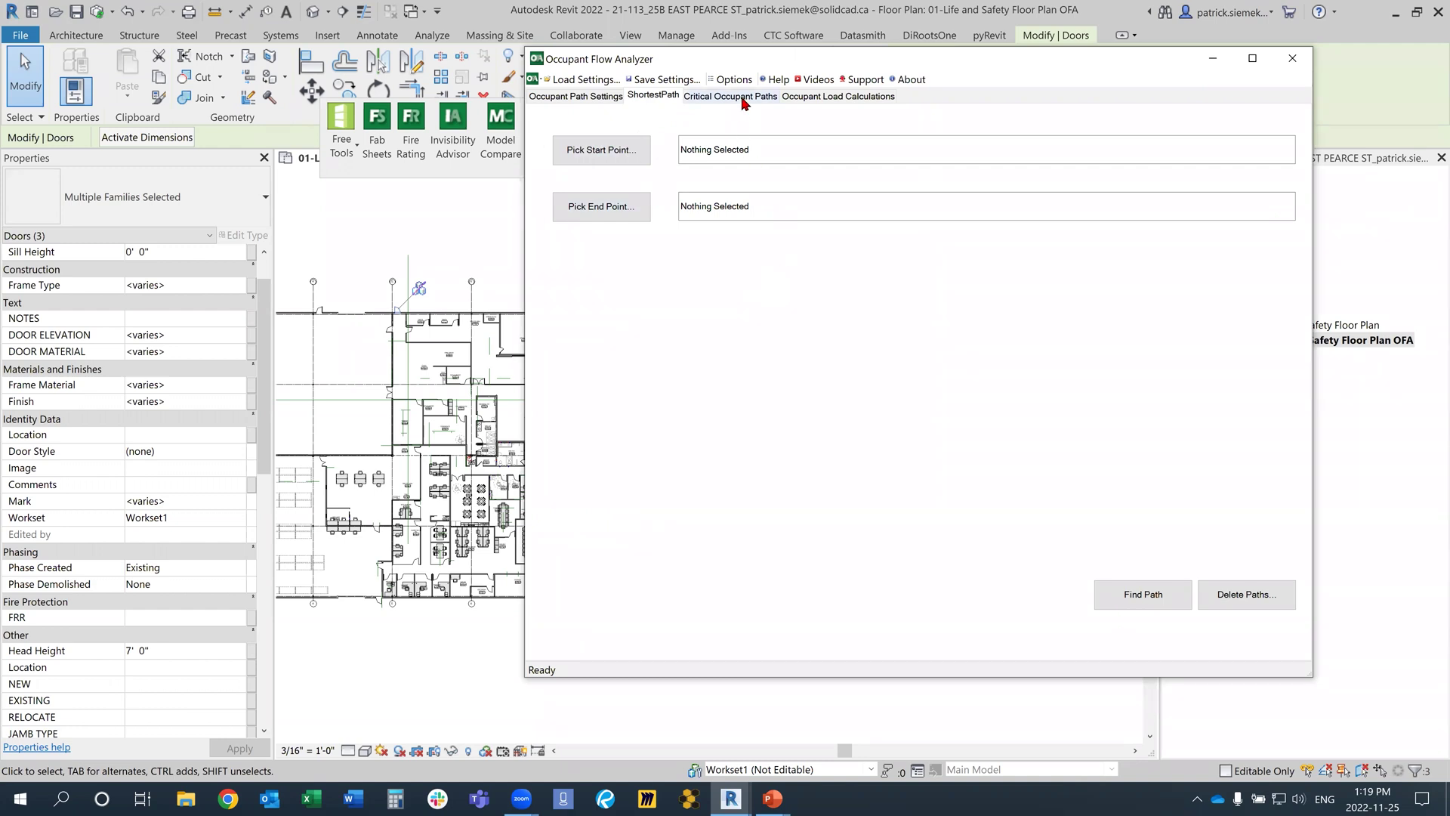
pyautogui.click(739, 97)
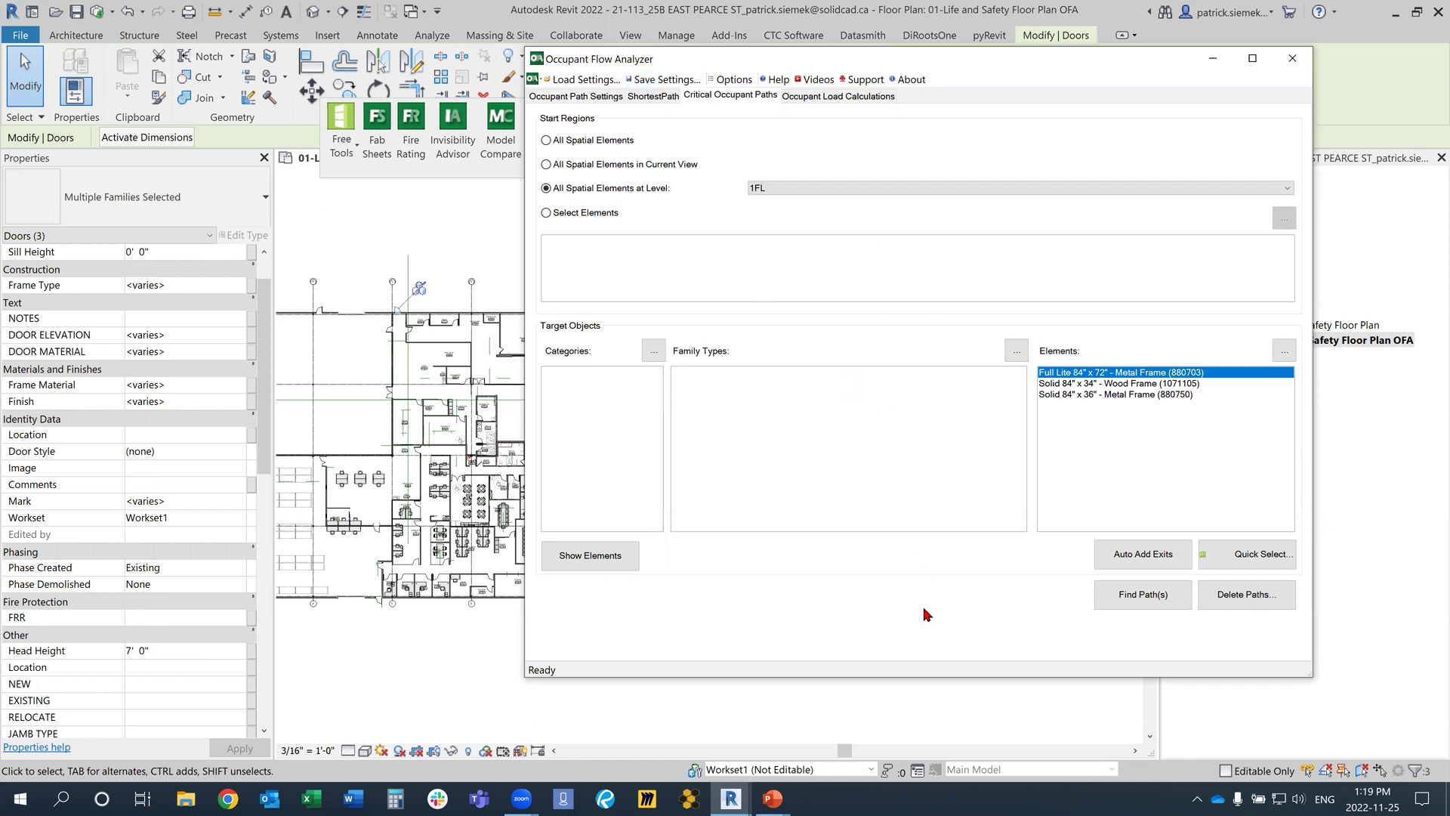
pyautogui.click(1155, 595)
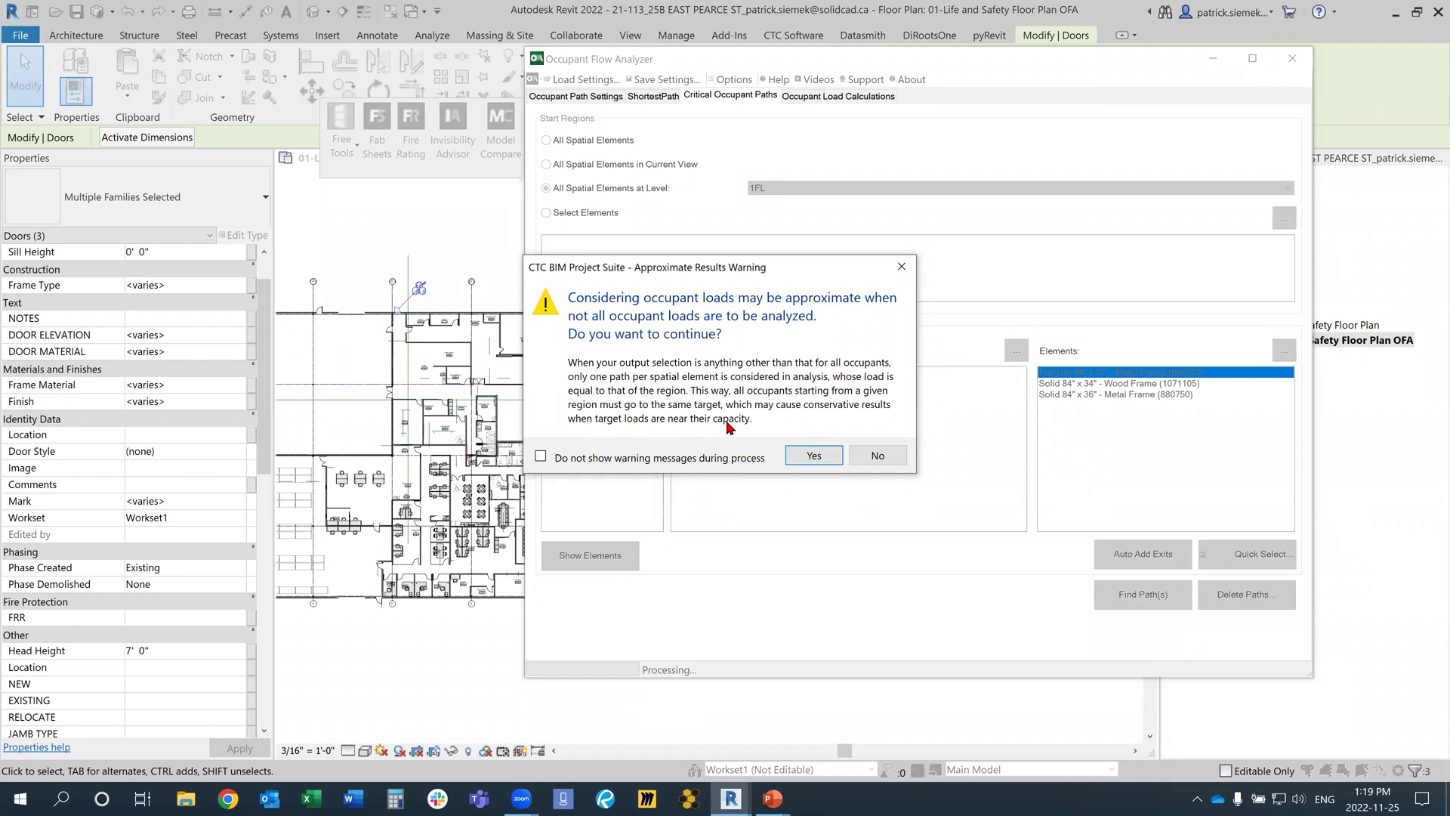
pyautogui.click(806, 457)
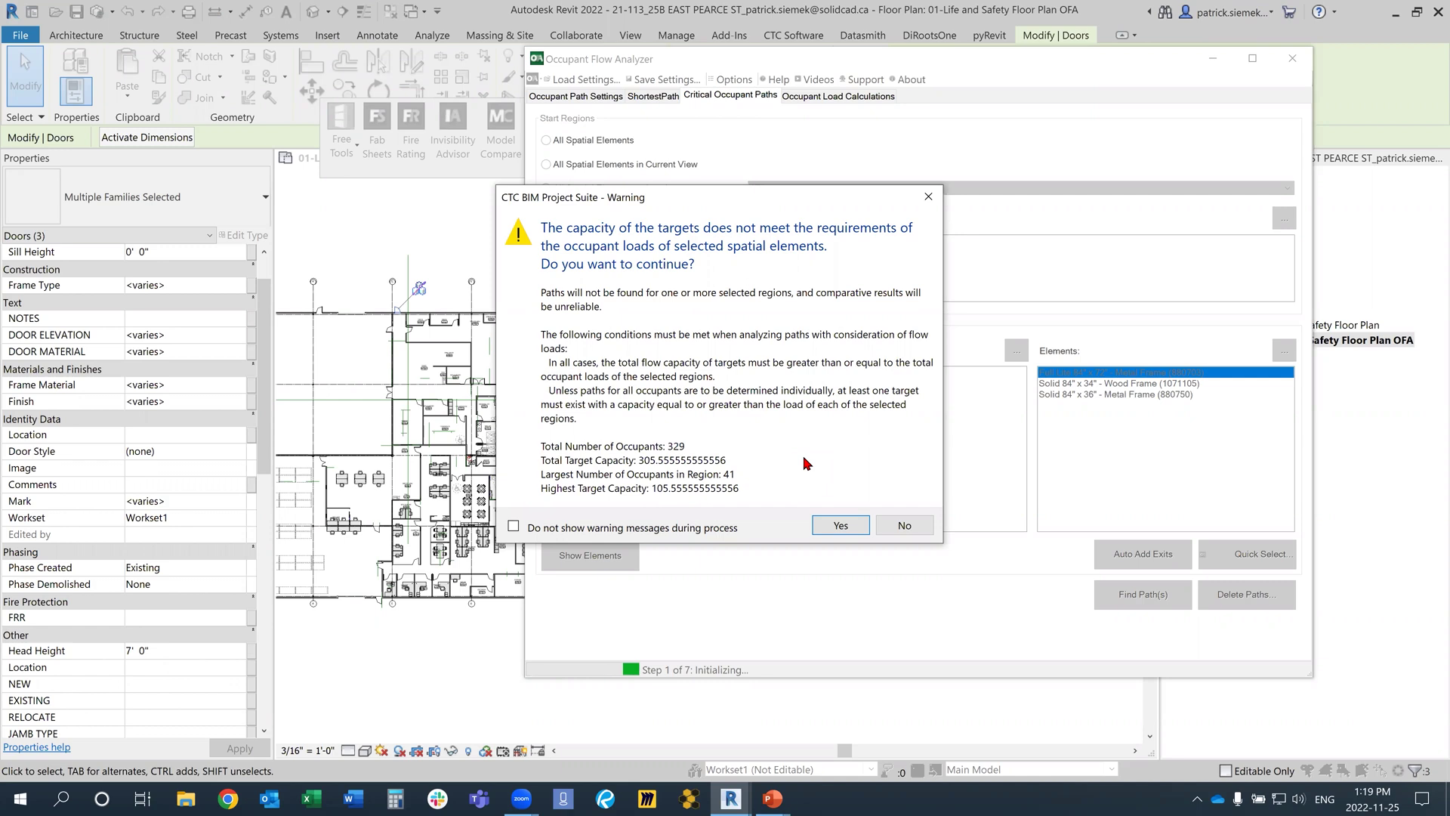
pyautogui.click(840, 525)
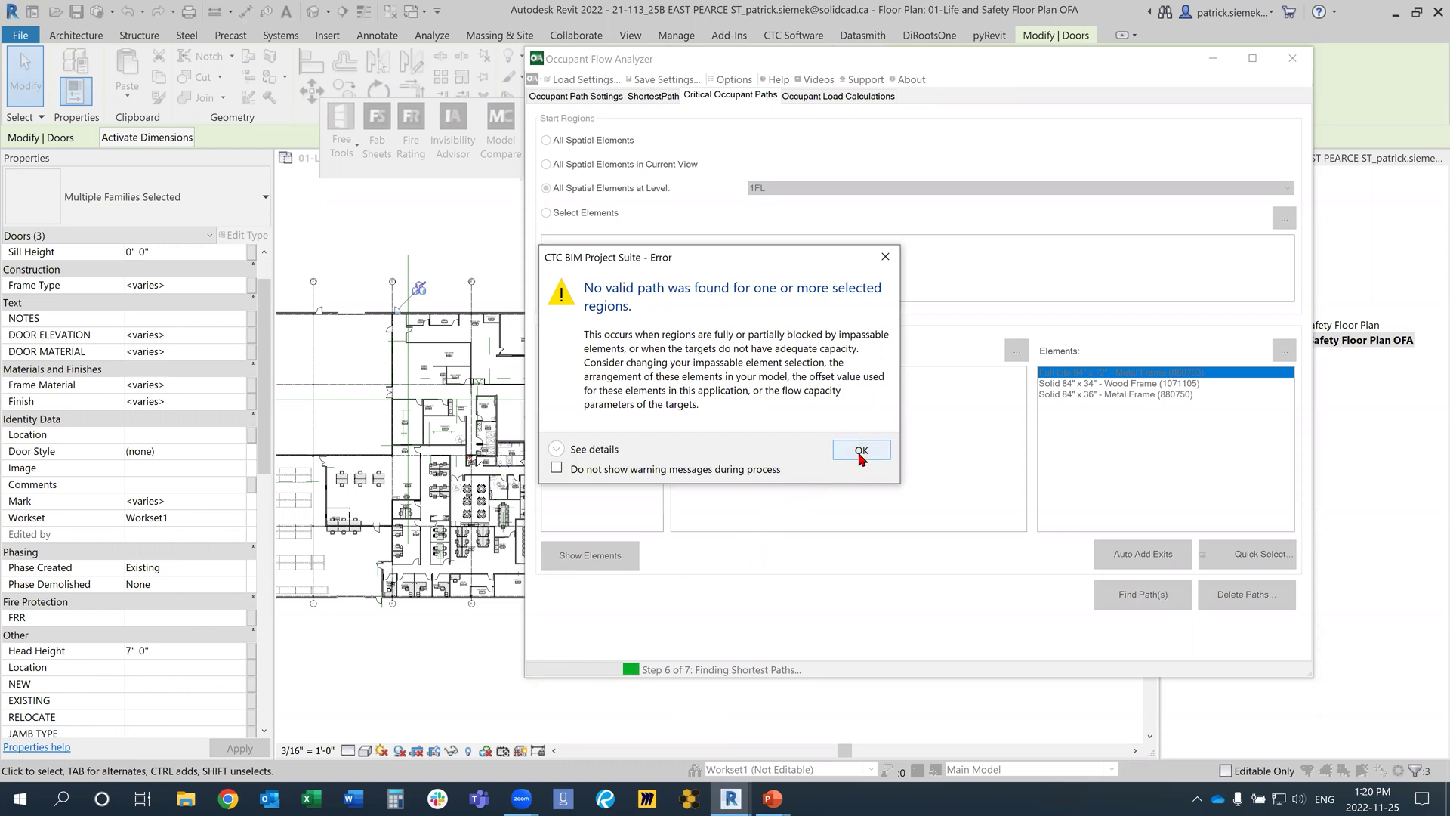
pyautogui.click(861, 453)
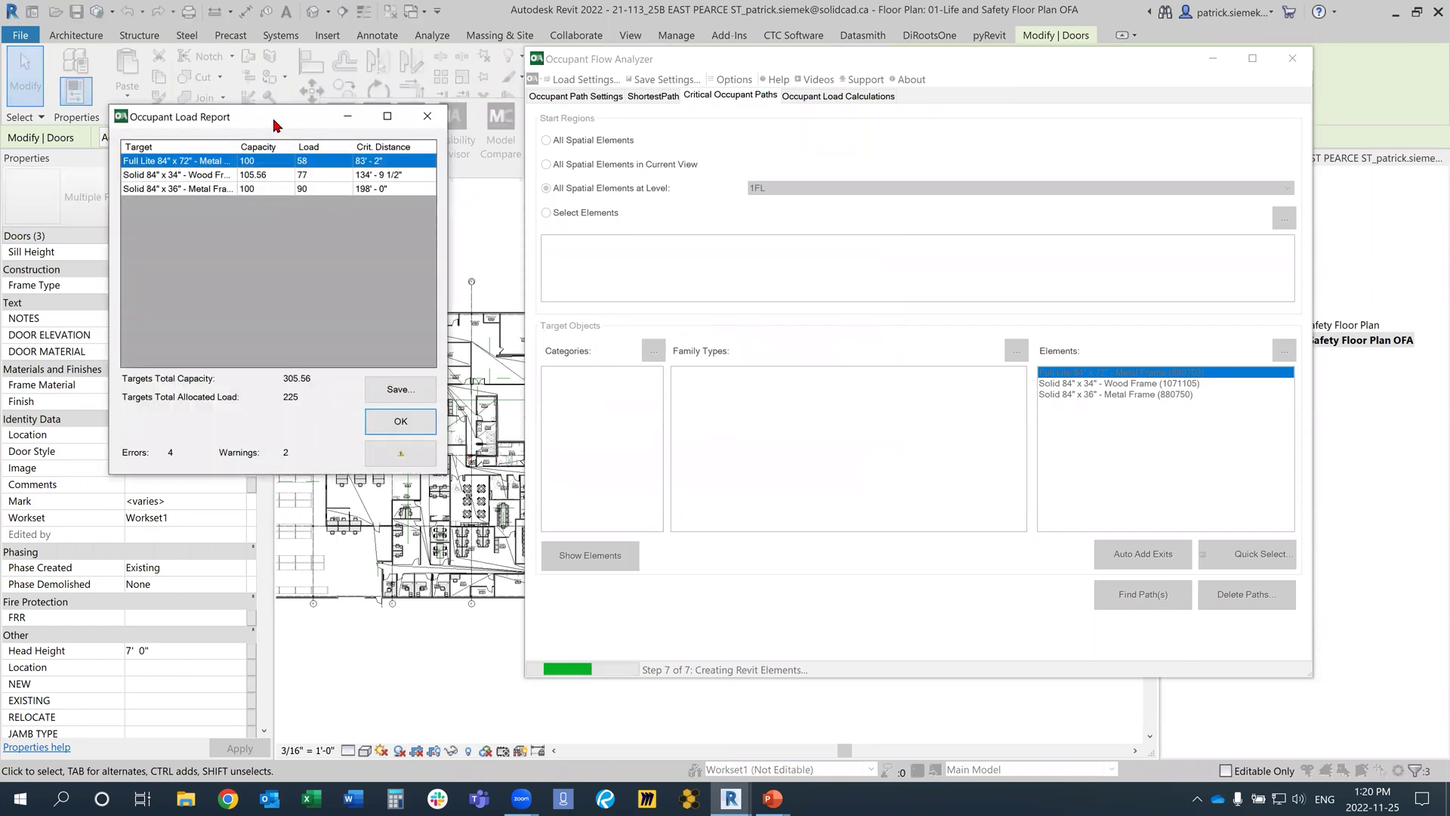
# Review the occupant load report and its logged errors and warnings, accept it to create the paths, and close the analyzer.
pyautogui.moveTo(272, 117); pyautogui.dragTo(361, 137)
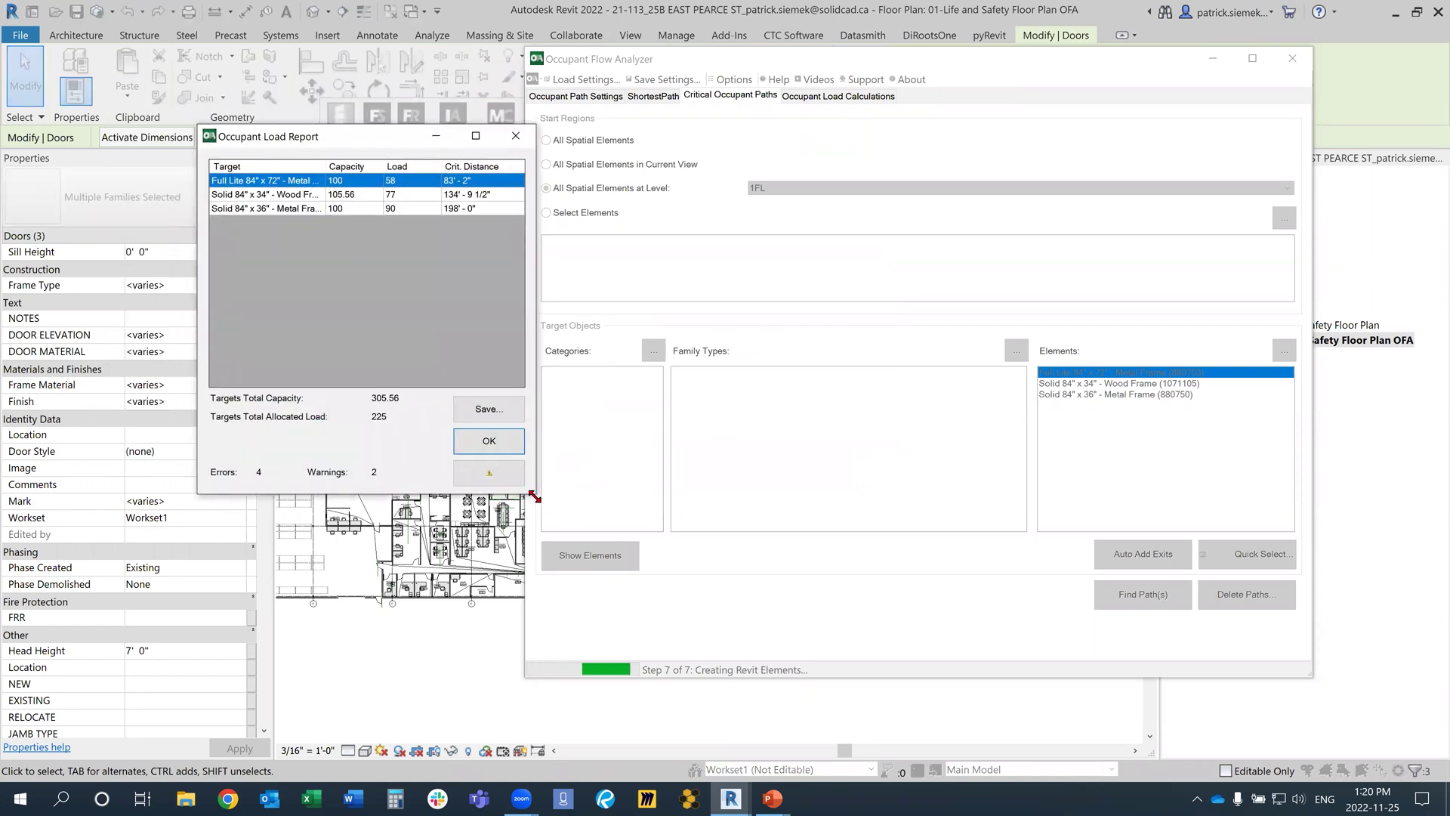
pyautogui.moveTo(534, 496); pyautogui.dragTo(884, 527)
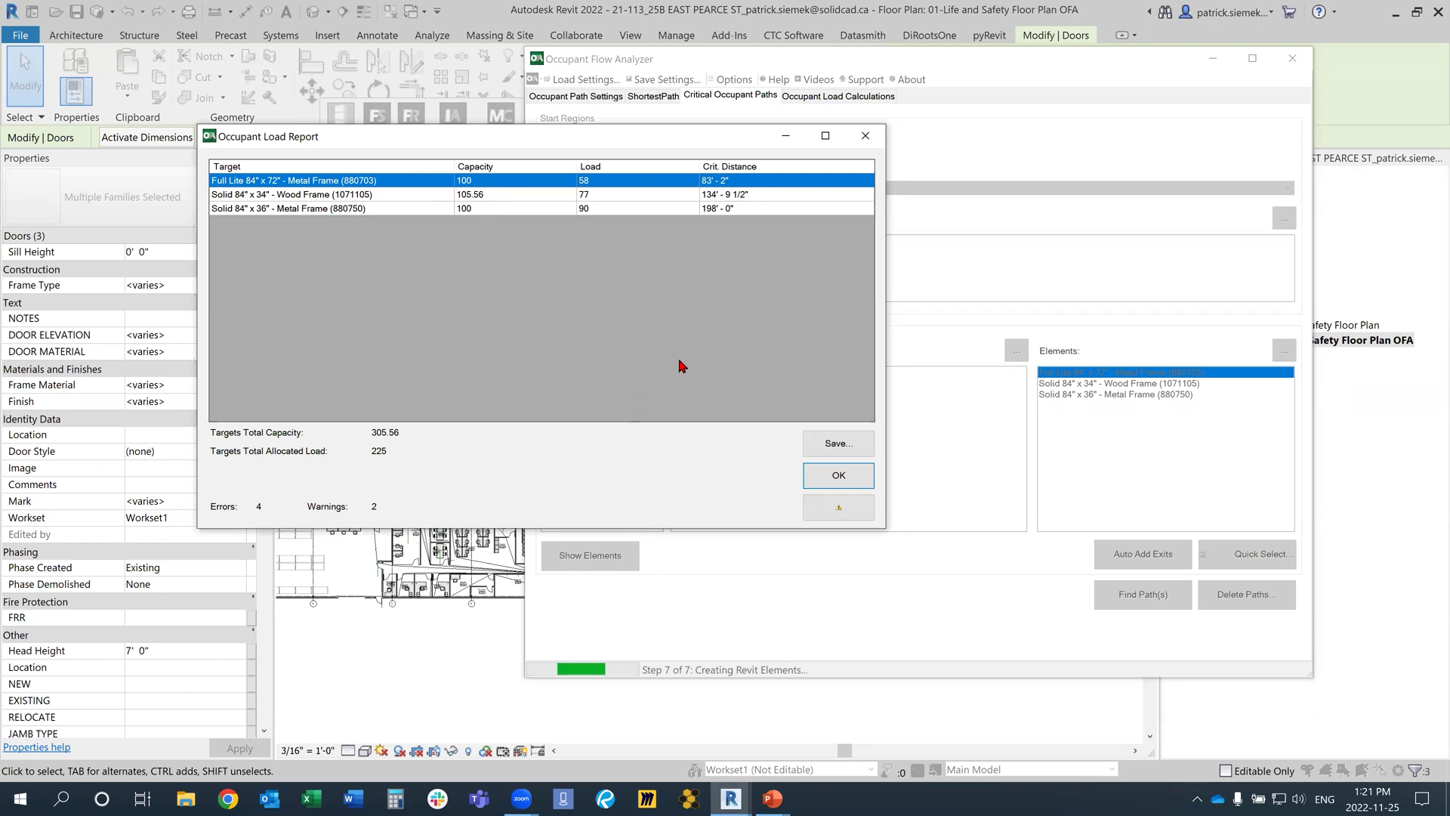
pyautogui.click(829, 511)
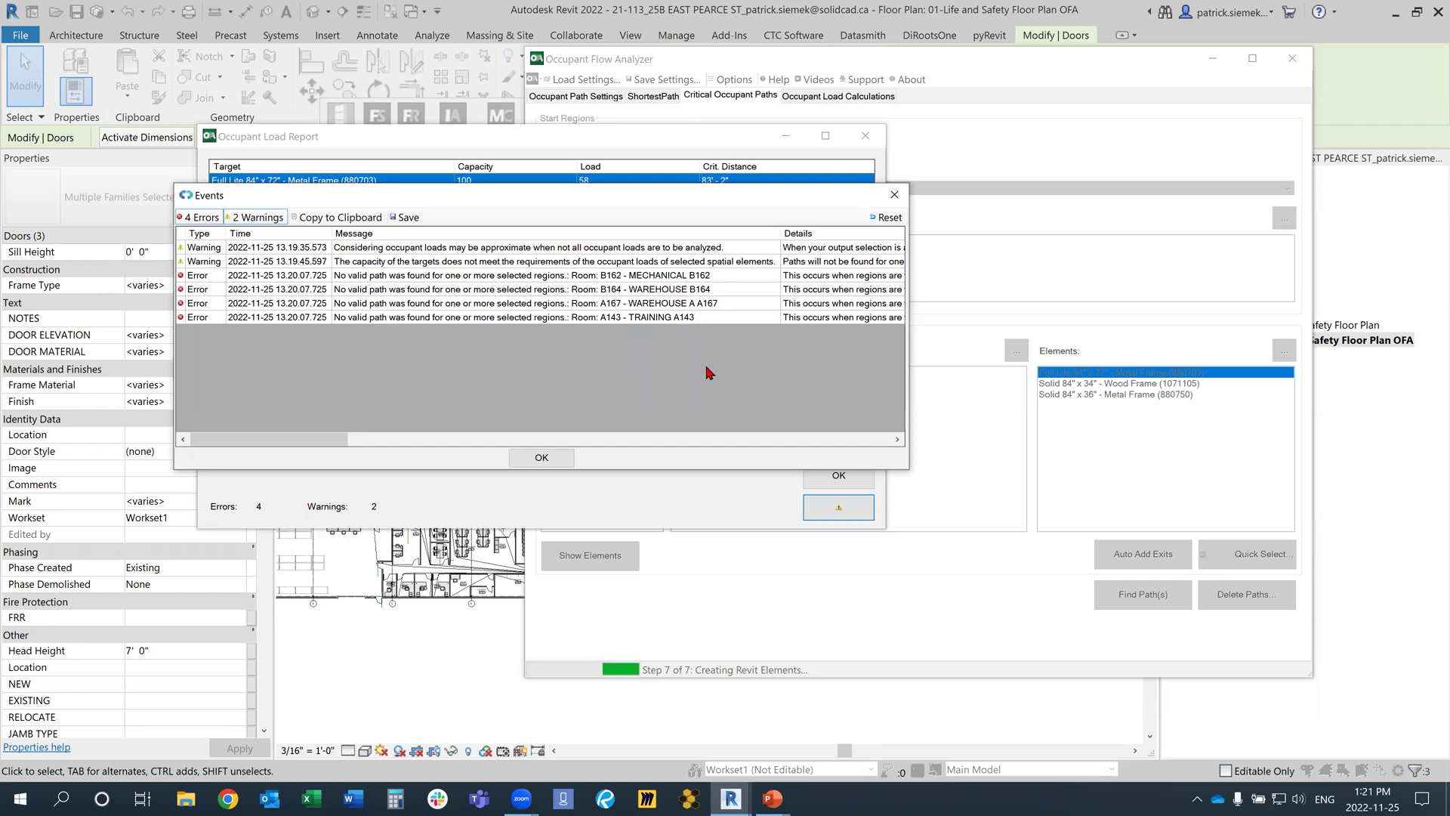
pyautogui.moveTo(336, 445); pyautogui.dragTo(445, 445)
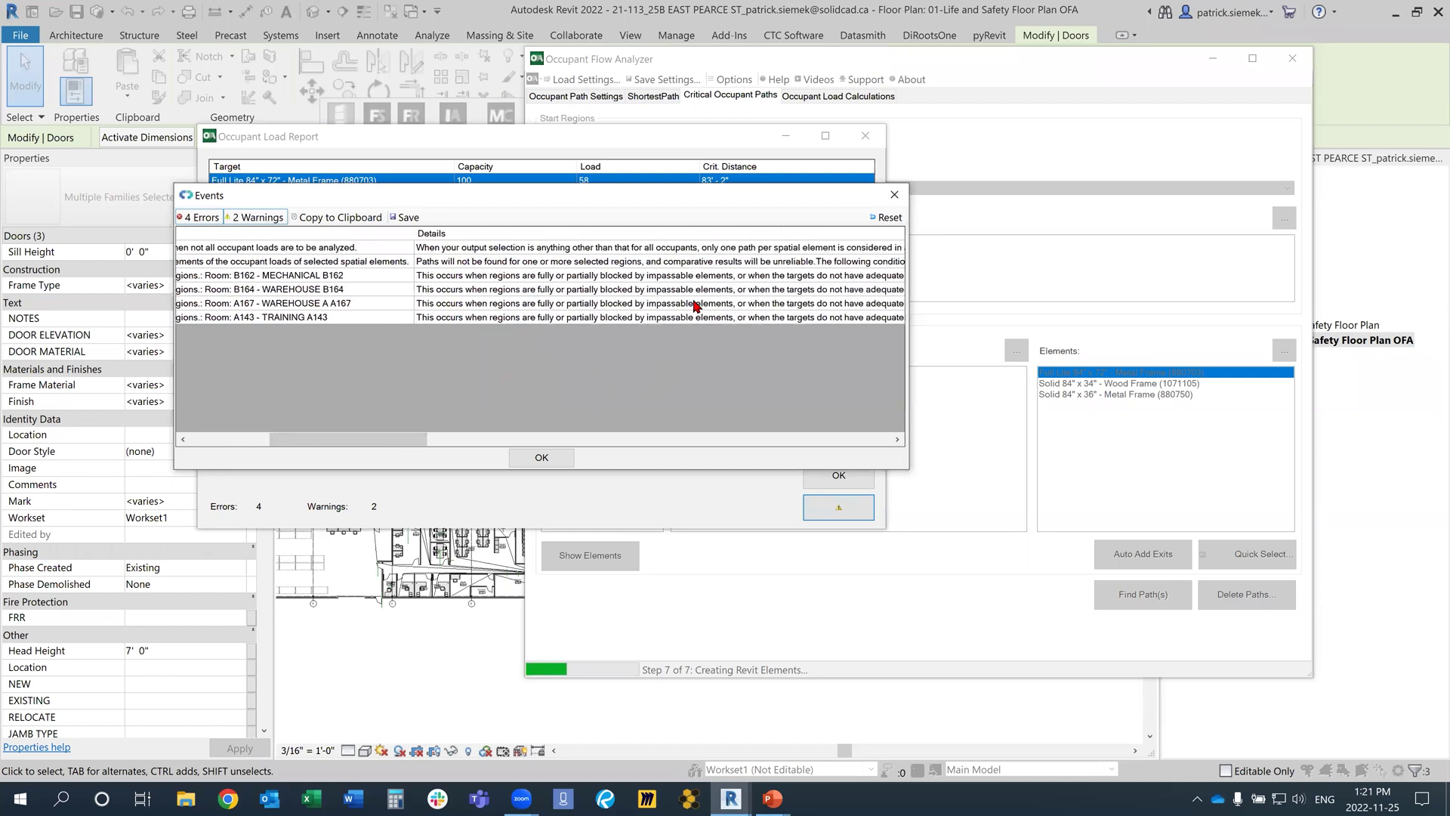
pyautogui.moveTo(335, 444); pyautogui.dragTo(249, 446)
pyautogui.click(541, 457)
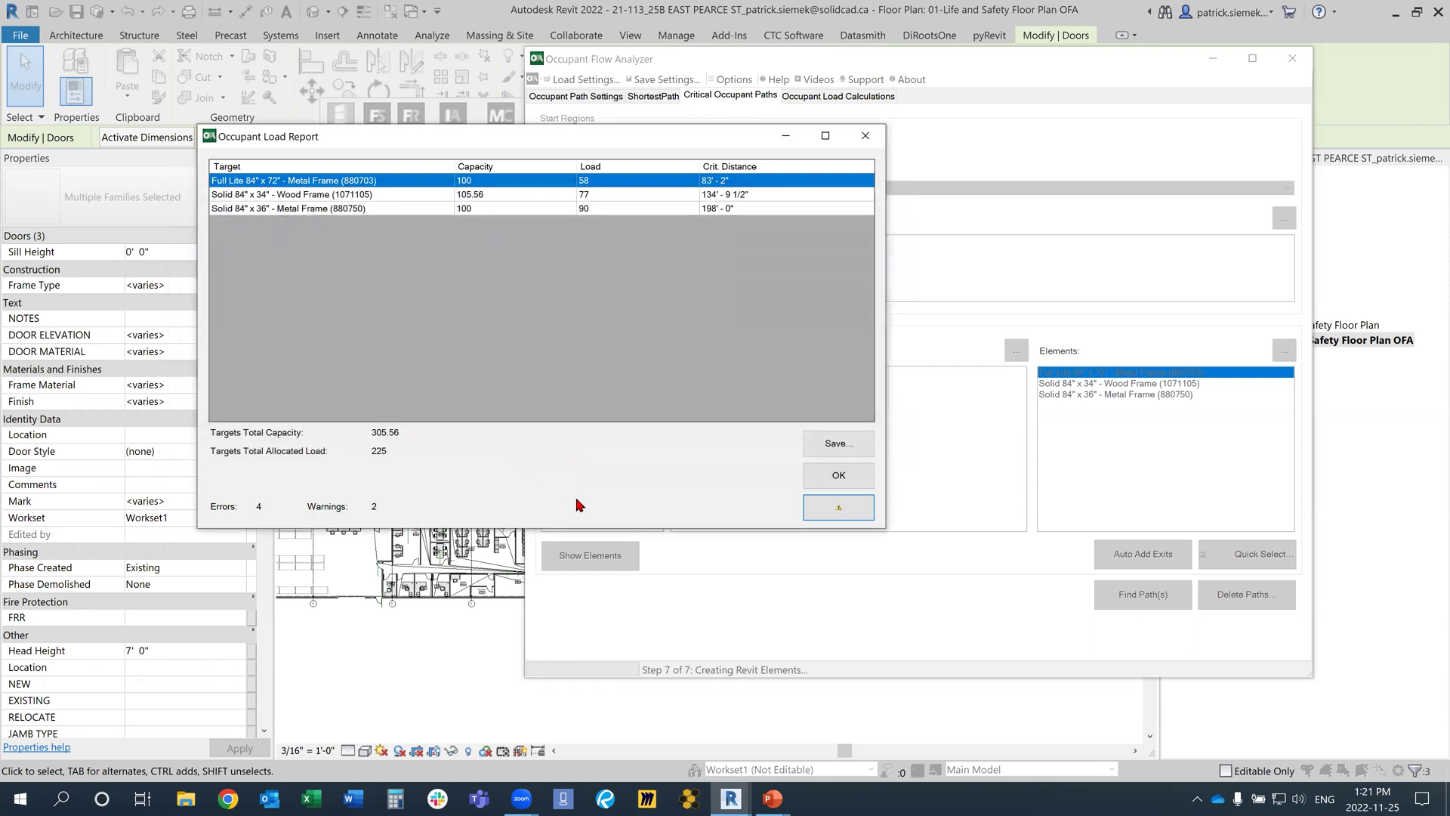
pyautogui.click(831, 481)
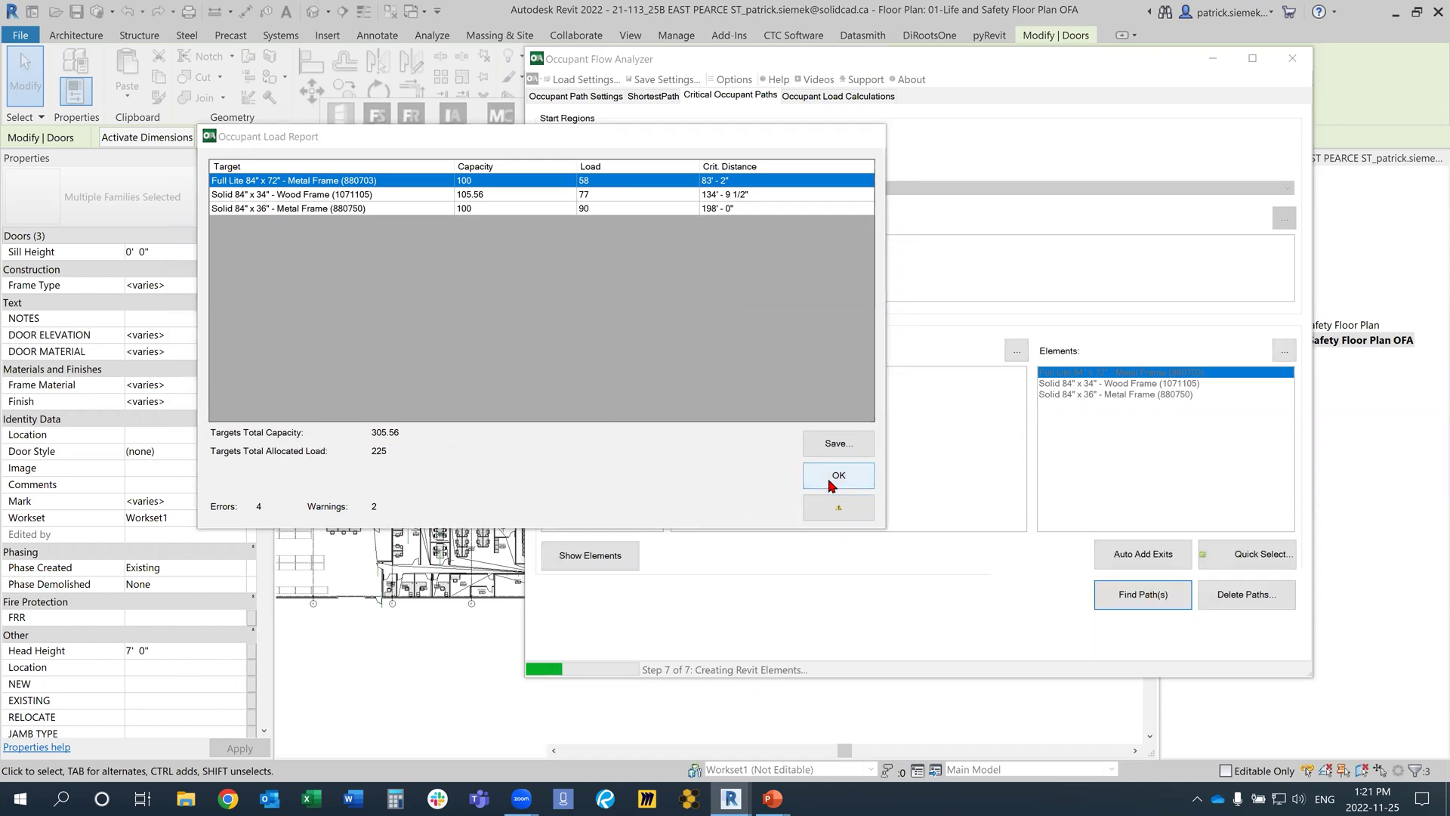
pyautogui.click(1293, 67)
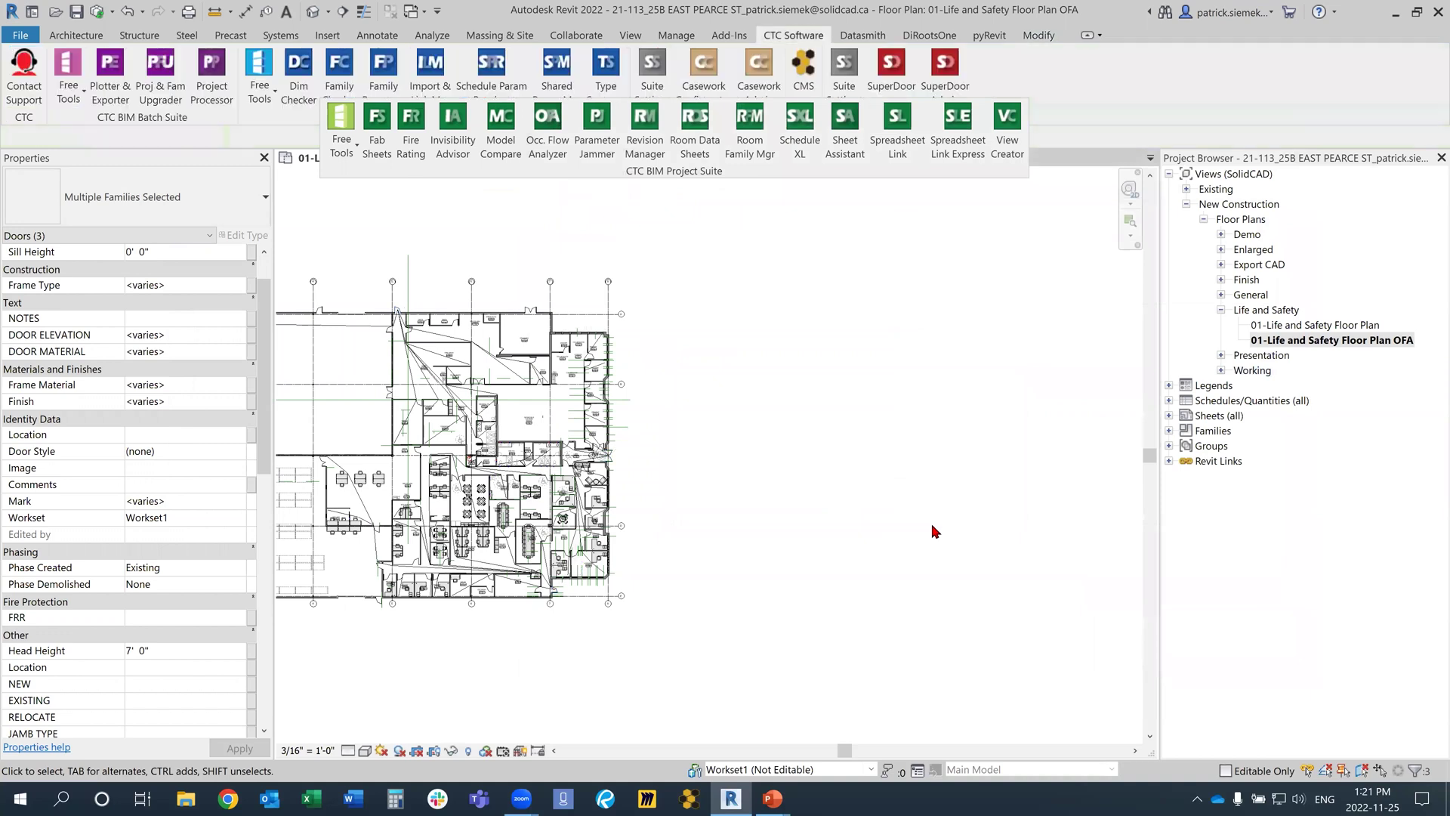
# Select OFA Path 1 in the floor plan and examine its route through the offices and the test area.
pyautogui.moveTo(888, 526); pyautogui.dragTo(1025, 482, button='middle')
pyautogui.middleClick(1024, 482)
pyautogui.middleClick(1024, 483)
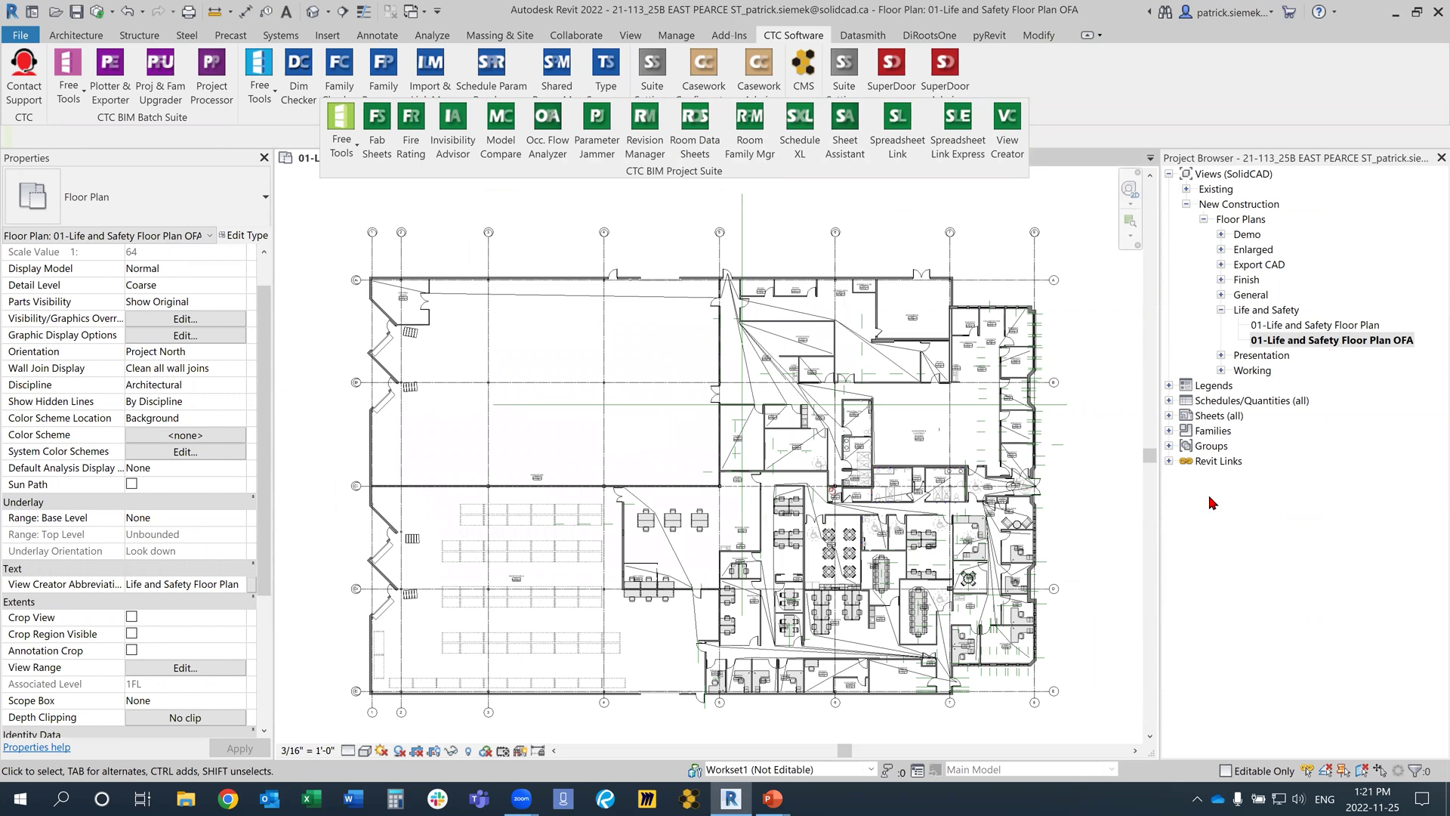
pyautogui.scroll(5, 801, 712)
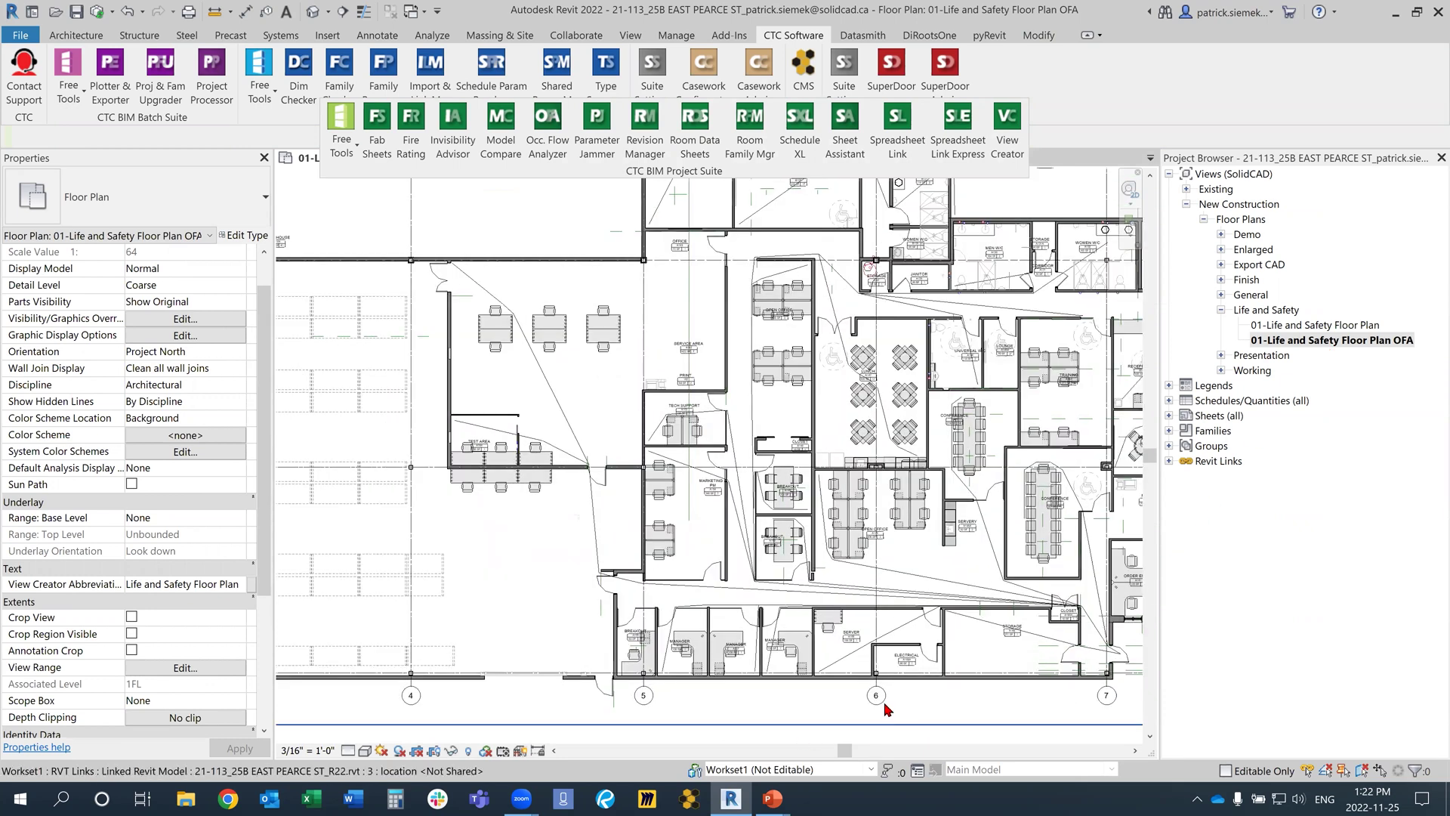
pyautogui.moveTo(855, 696); pyautogui.dragTo(861, 670, button='middle')
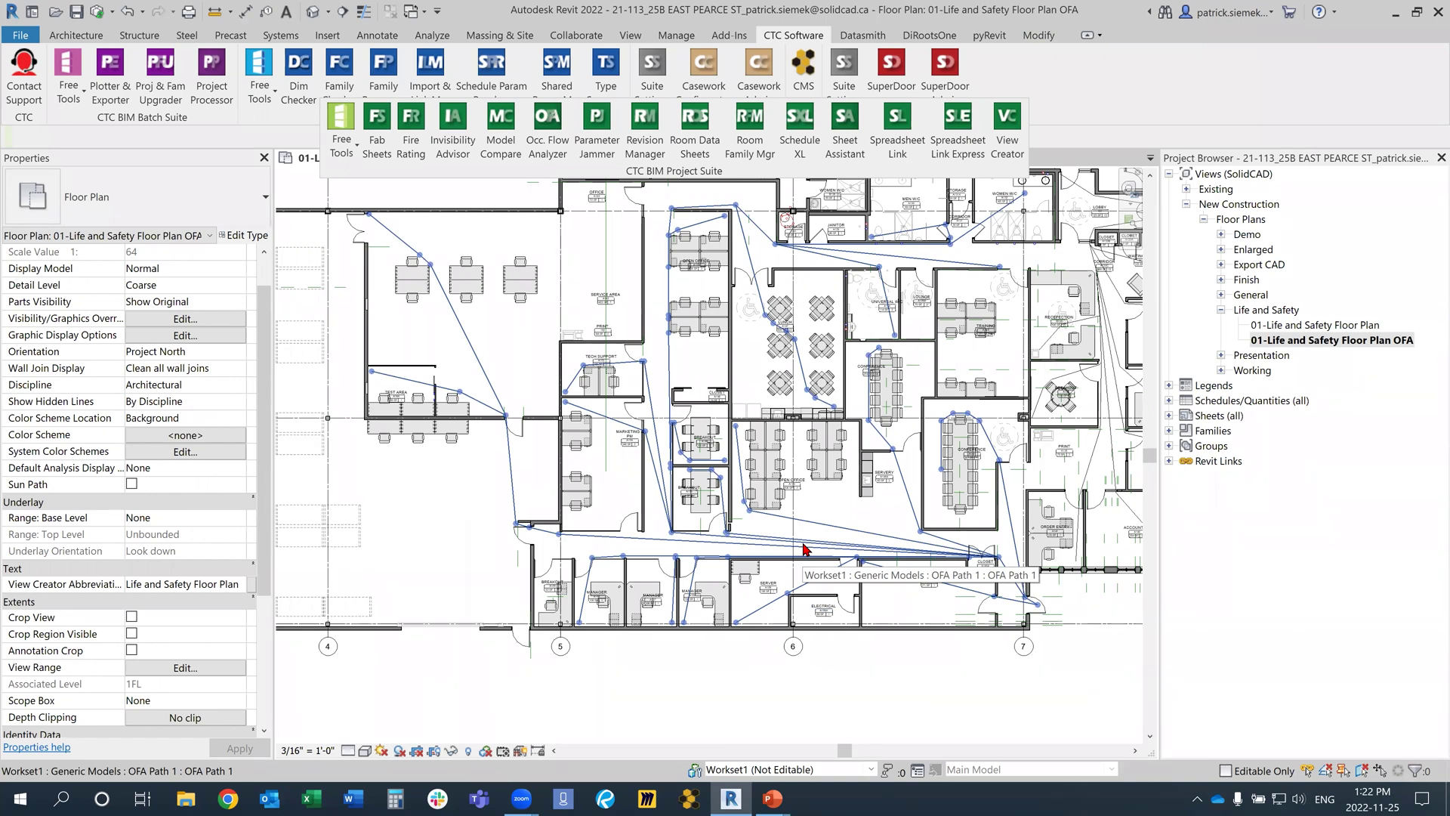
pyautogui.click(804, 549)
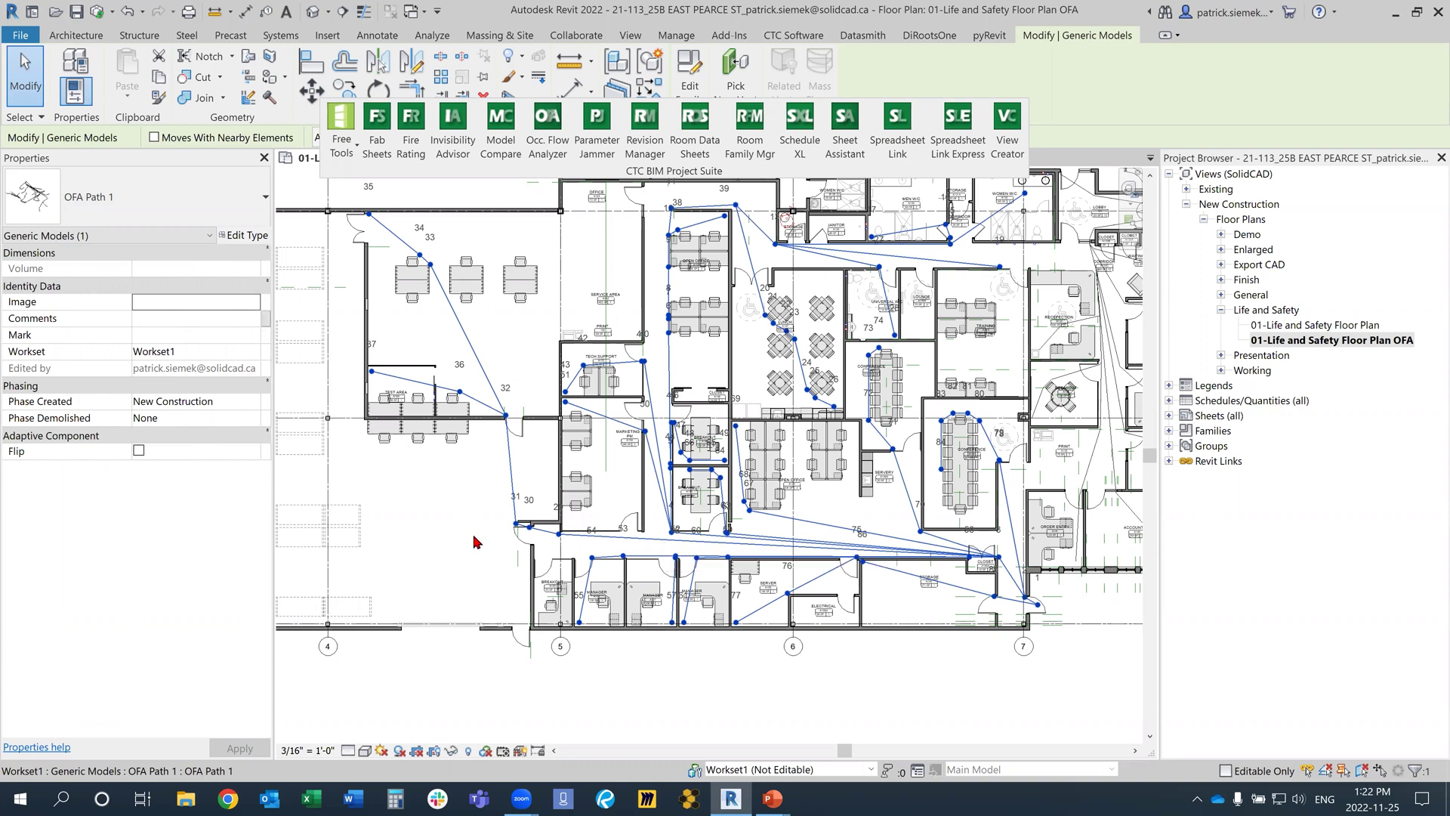
pyautogui.scroll(4, 581, 632)
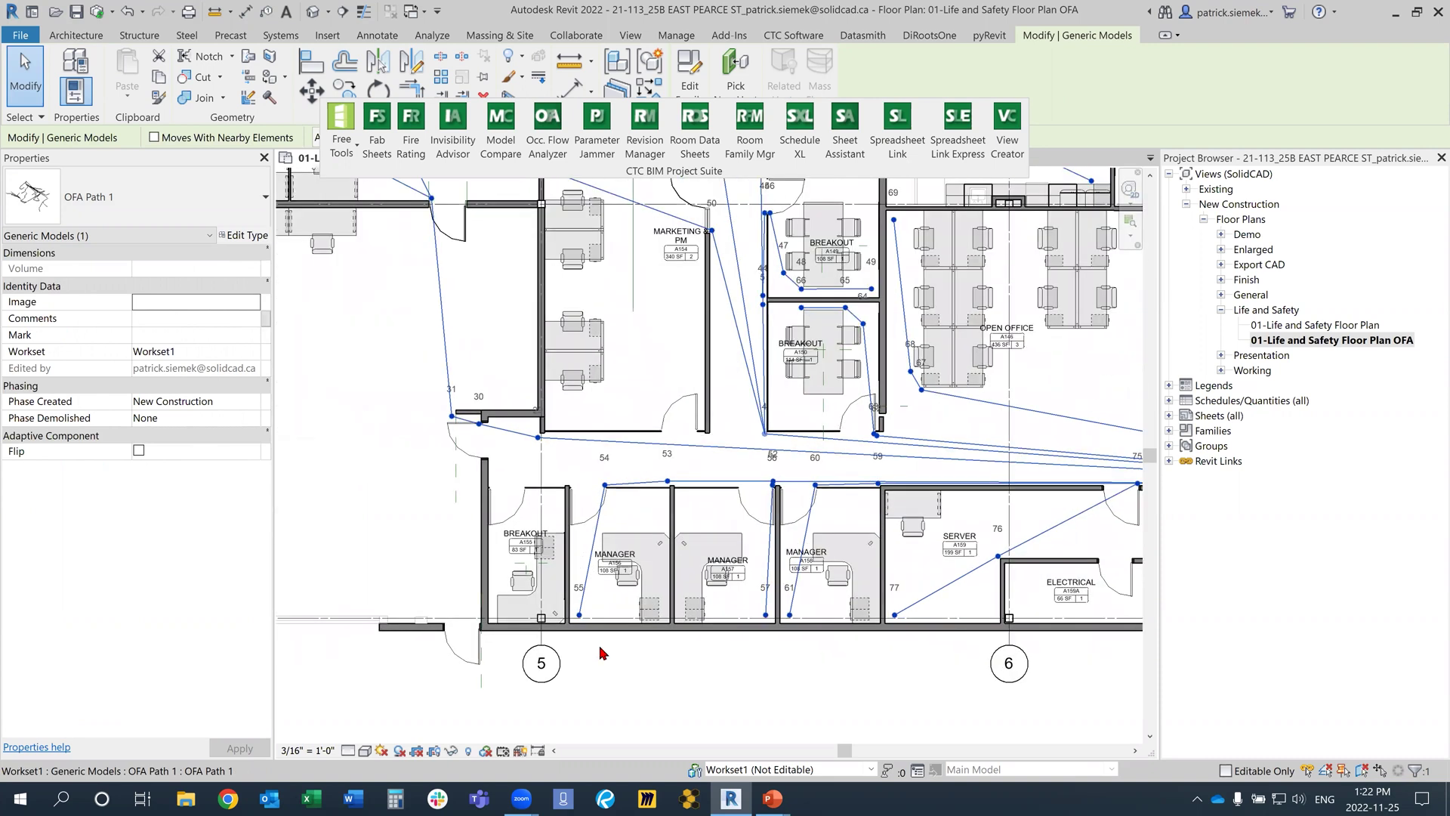
pyautogui.moveTo(724, 674); pyautogui.dragTo(884, 692, button='middle')
pyautogui.scroll(-2, 631, 667)
pyautogui.moveTo(508, 552); pyautogui.dragTo(557, 632, button='middle')
pyautogui.moveTo(498, 510); pyautogui.dragTo(560, 629, button='middle')
pyautogui.scroll(-2, 559, 629)
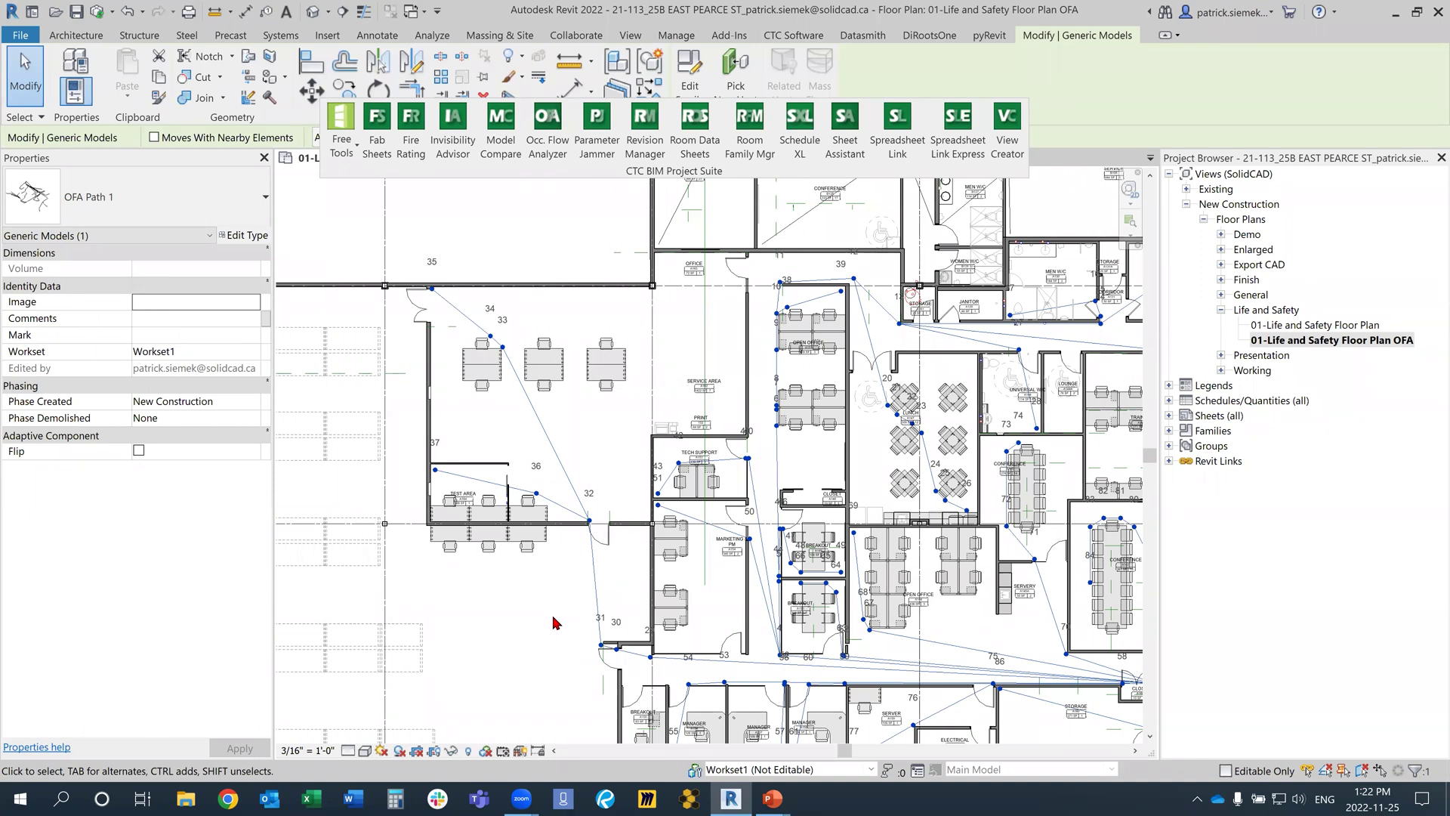
pyautogui.moveTo(545, 625)
pyautogui.mouseDown(button='middle')
pyautogui.moveTo(529, 574)
pyautogui.moveTo(563, 618)
pyautogui.mouseUp(button='middle')
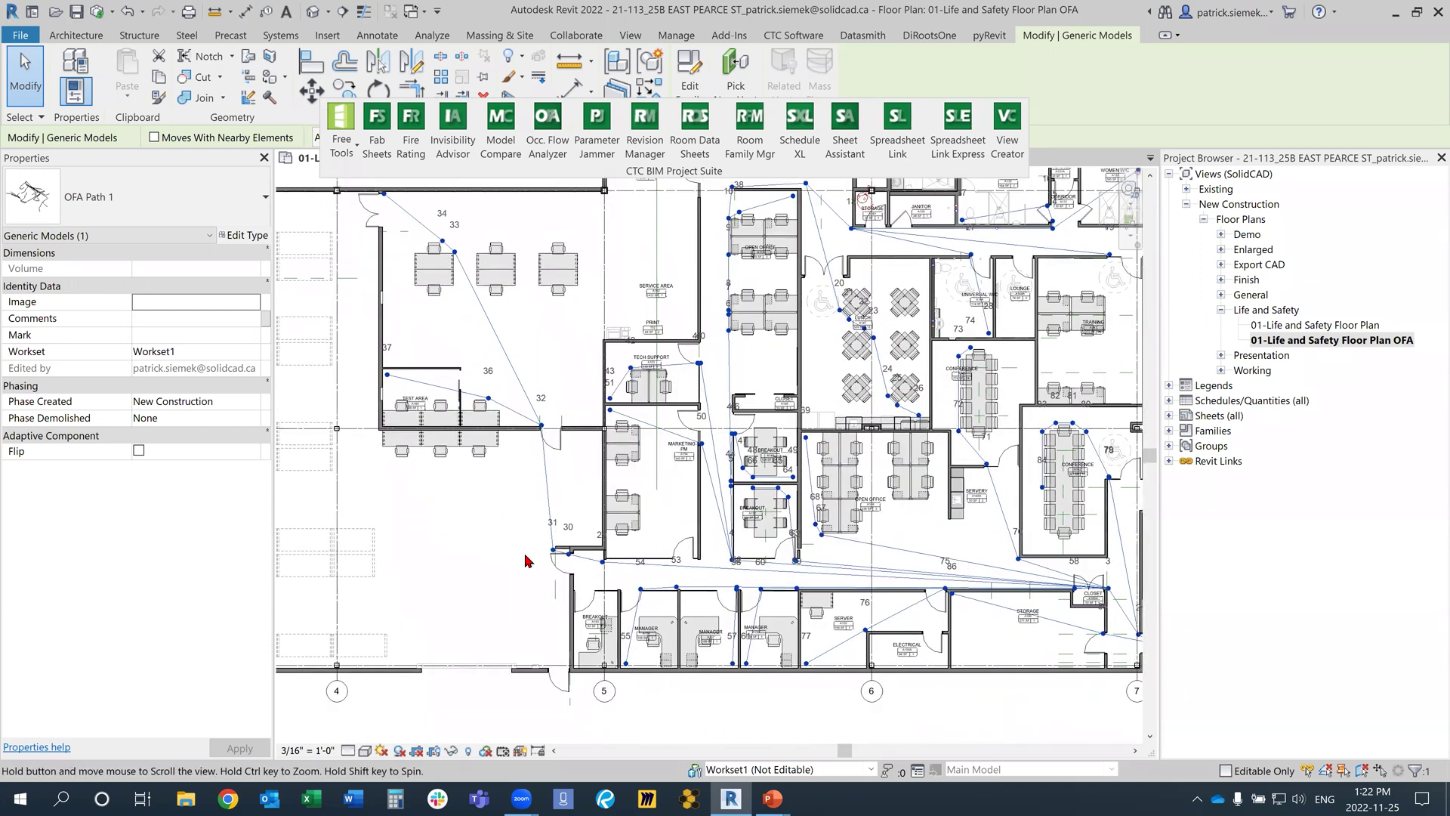
pyautogui.moveTo(417, 347); pyautogui.dragTo(492, 452, button='middle')
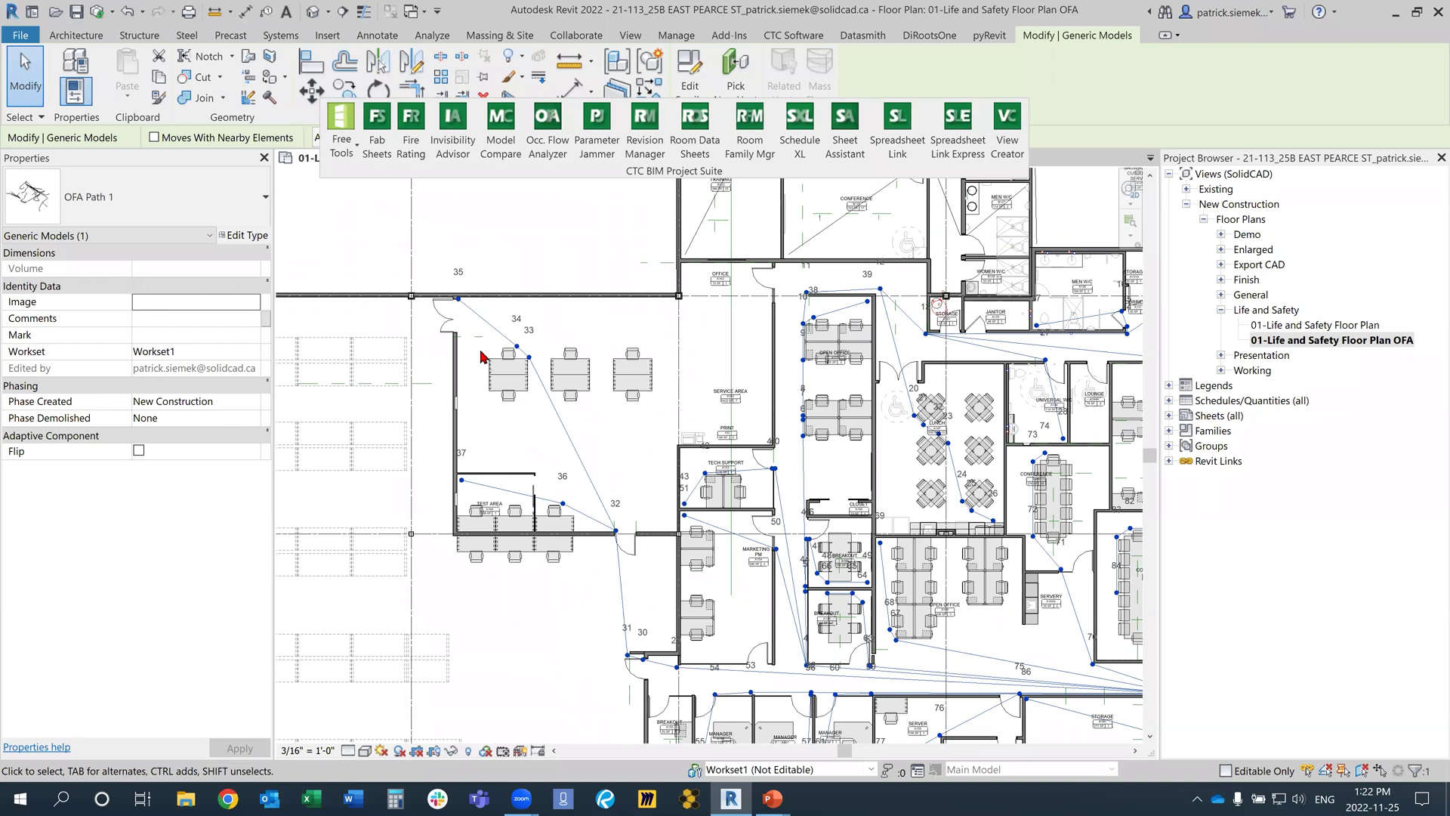
# Examine how OFA Path 1 passes the test area desks and the wall beside the Marketing & PM doorway.
pyautogui.scroll(3, 491, 339)
pyautogui.scroll(2, 490, 337)
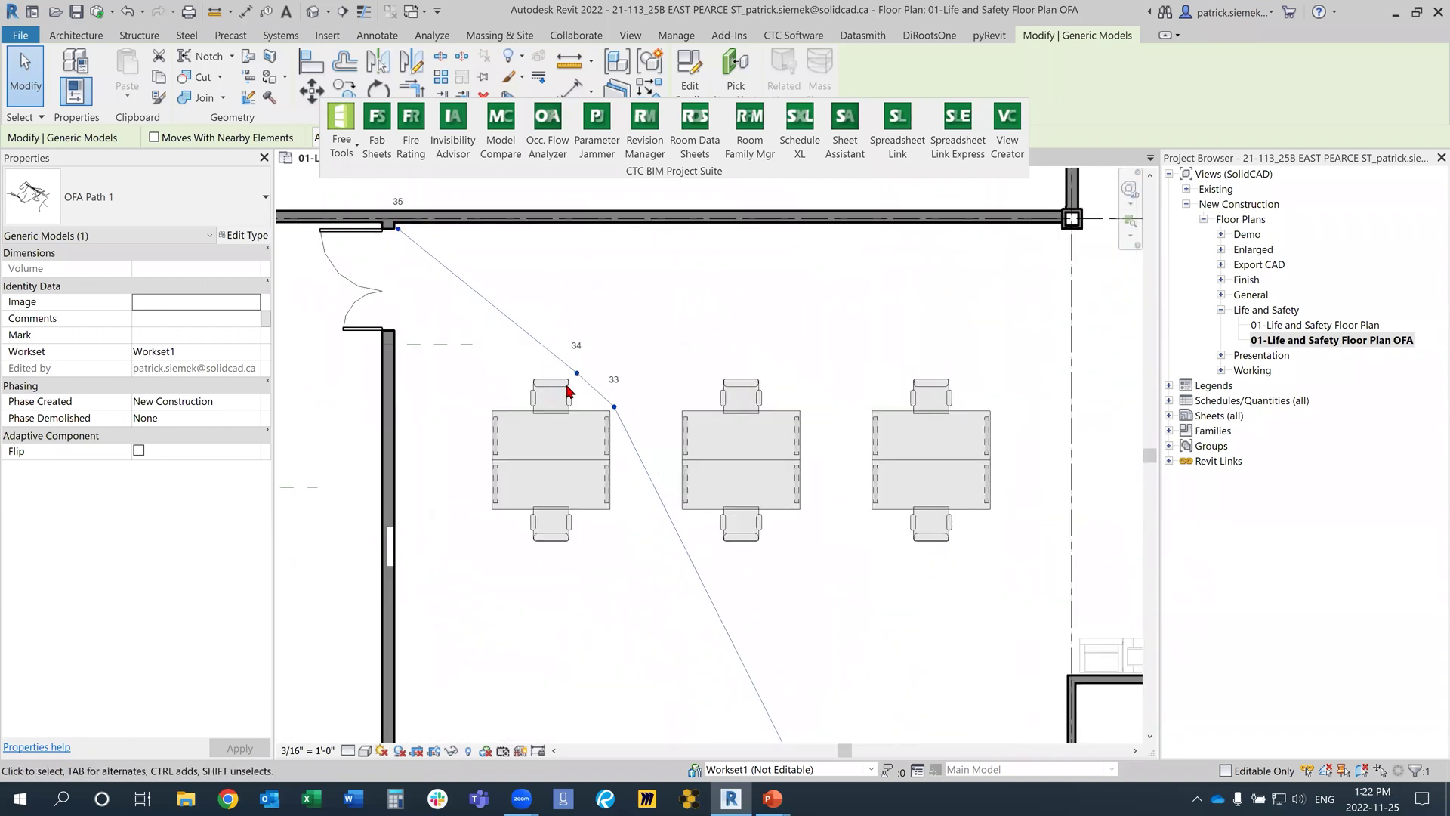
pyautogui.scroll(1, 566, 387)
pyautogui.scroll(-3, 607, 382)
pyautogui.scroll(-1, 685, 415)
pyautogui.scroll(-3, 816, 466)
pyautogui.moveTo(825, 464); pyautogui.dragTo(685, 387, button='middle')
pyautogui.scroll(8, 831, 570)
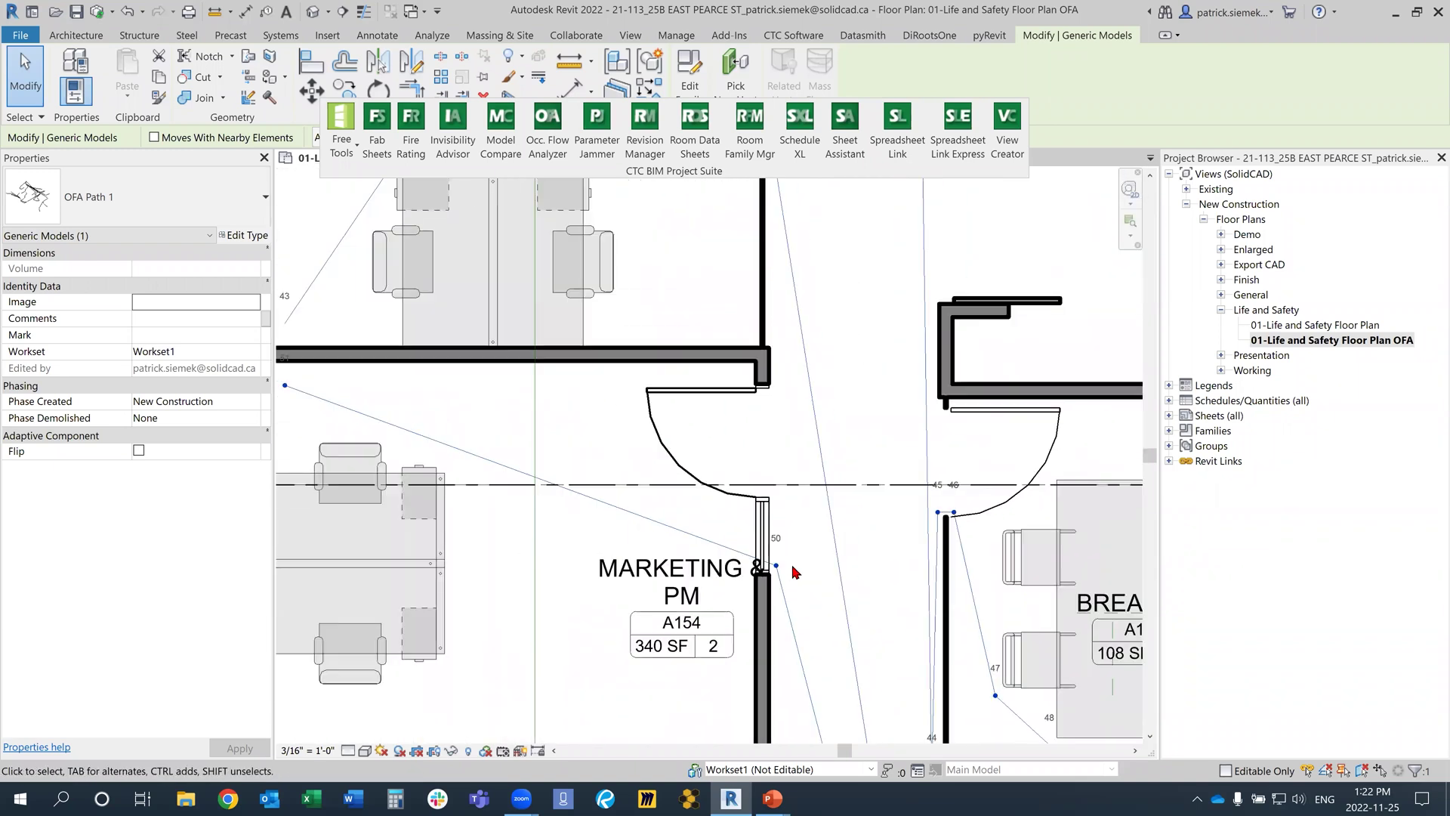
# Move adaptive point 50 of OFA Path 1 in line with the Marketing & PM door opening.
pyautogui.scroll(-3, 815, 567)
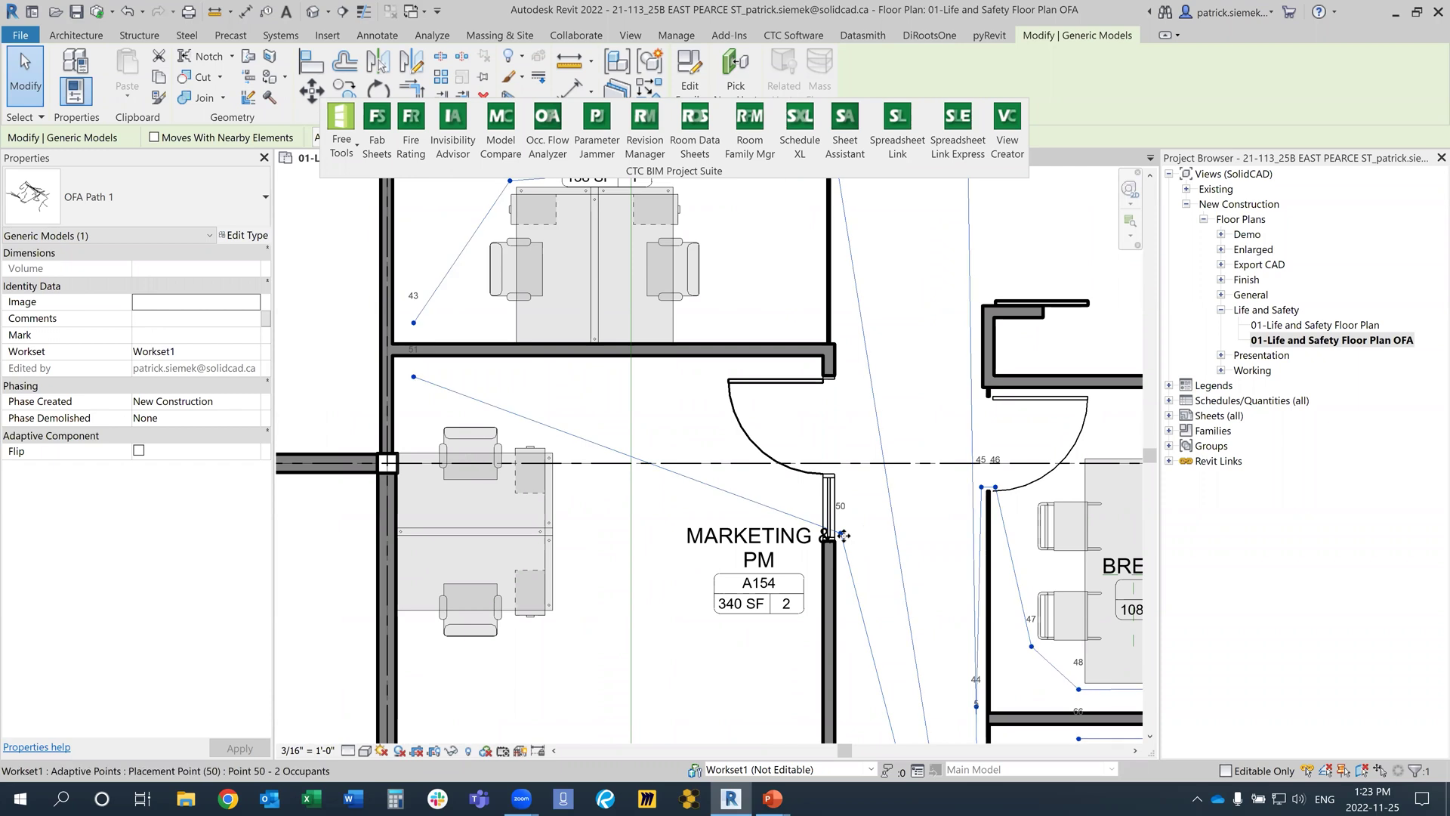
pyautogui.click(841, 534)
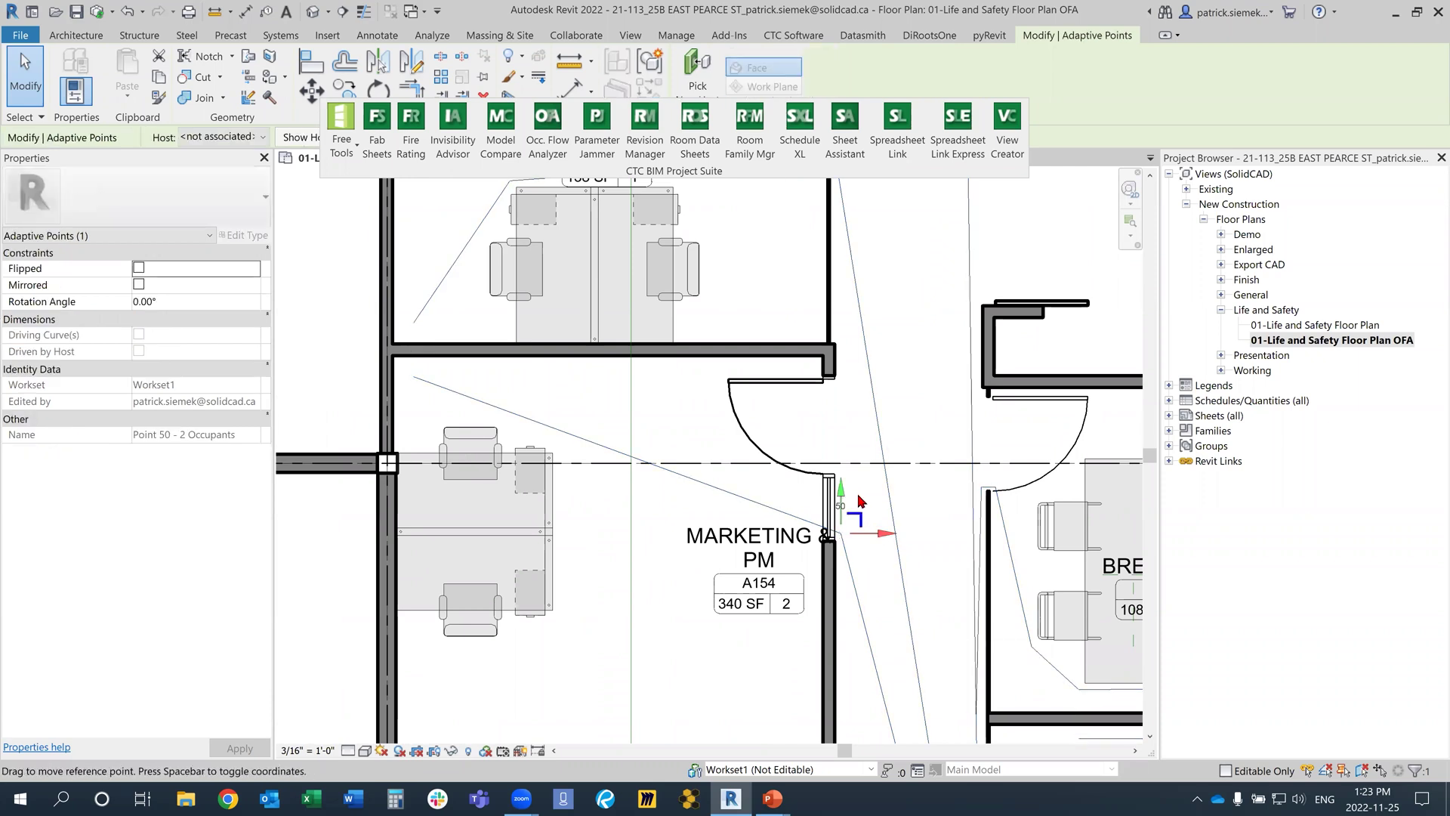
pyautogui.moveTo(839, 500); pyautogui.dragTo(841, 427)
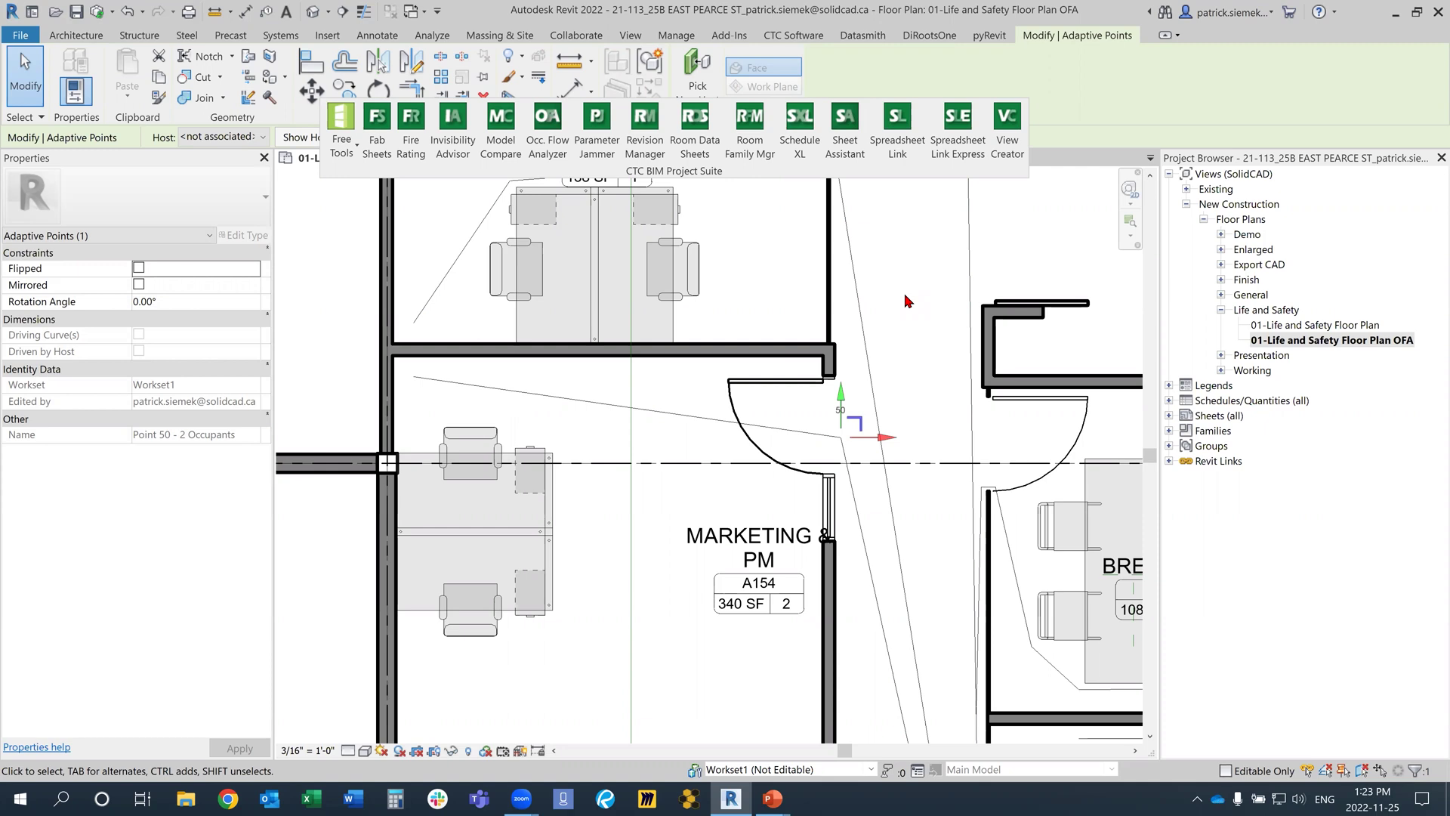
# Select OFA Path 2 and OFA Path 3 in turn, examine their routes to the exits, and show the whole floor plan.
pyautogui.scroll(-3, 908, 301)
pyautogui.moveTo(962, 460); pyautogui.dragTo(818, 304, button='middle')
pyautogui.scroll(-3, 747, 287)
pyautogui.moveTo(593, 529); pyautogui.dragTo(283, 490, button='middle')
pyautogui.scroll(-1, 959, 604)
pyautogui.moveTo(959, 604); pyautogui.dragTo(721, 633, button='middle')
pyautogui.scroll(-1, 848, 565)
pyautogui.scroll(-3, 790, 570)
pyautogui.scroll(-3, 732, 596)
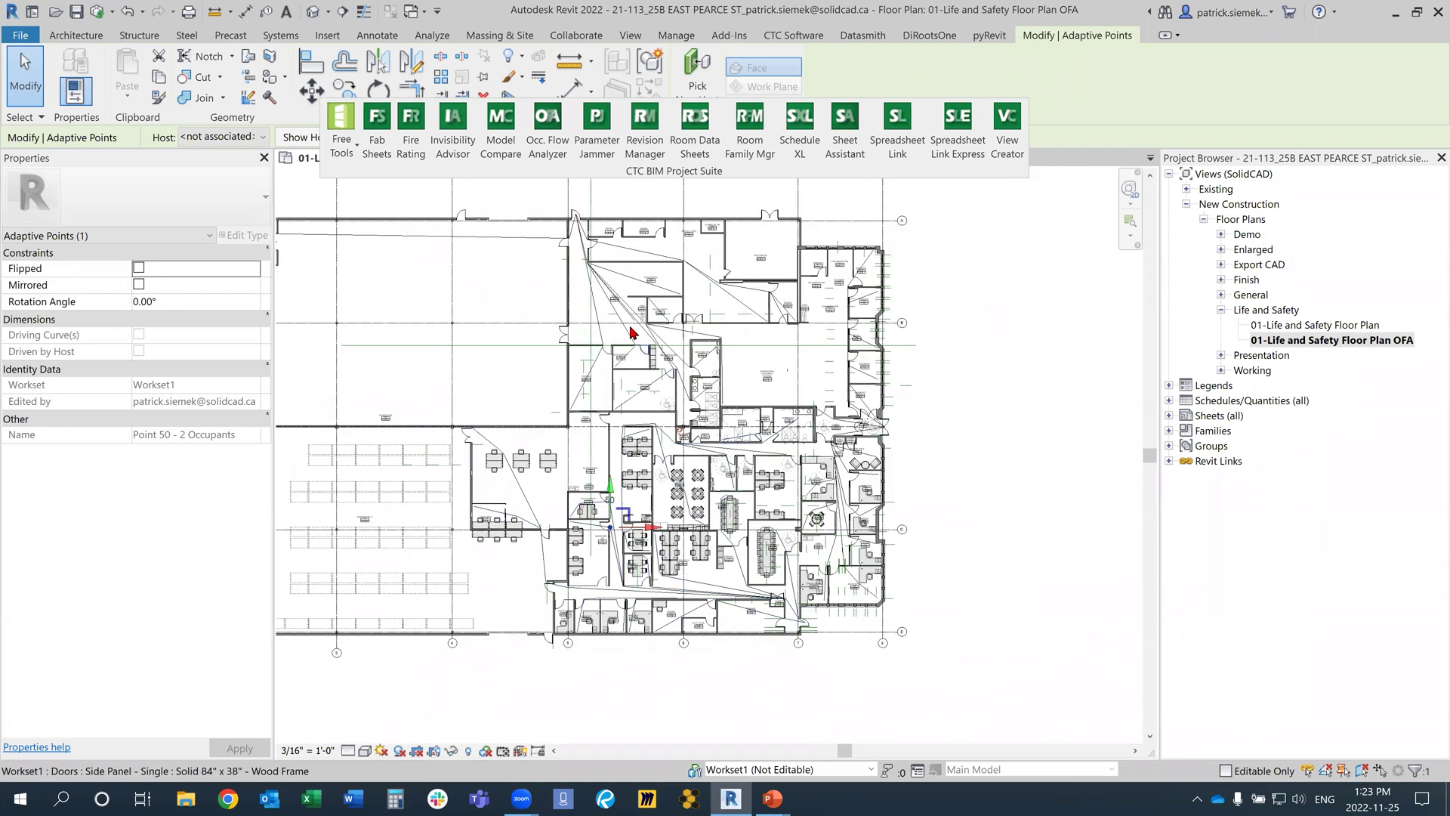
pyautogui.click(684, 319)
pyautogui.moveTo(684, 315); pyautogui.dragTo(788, 357, button='middle')
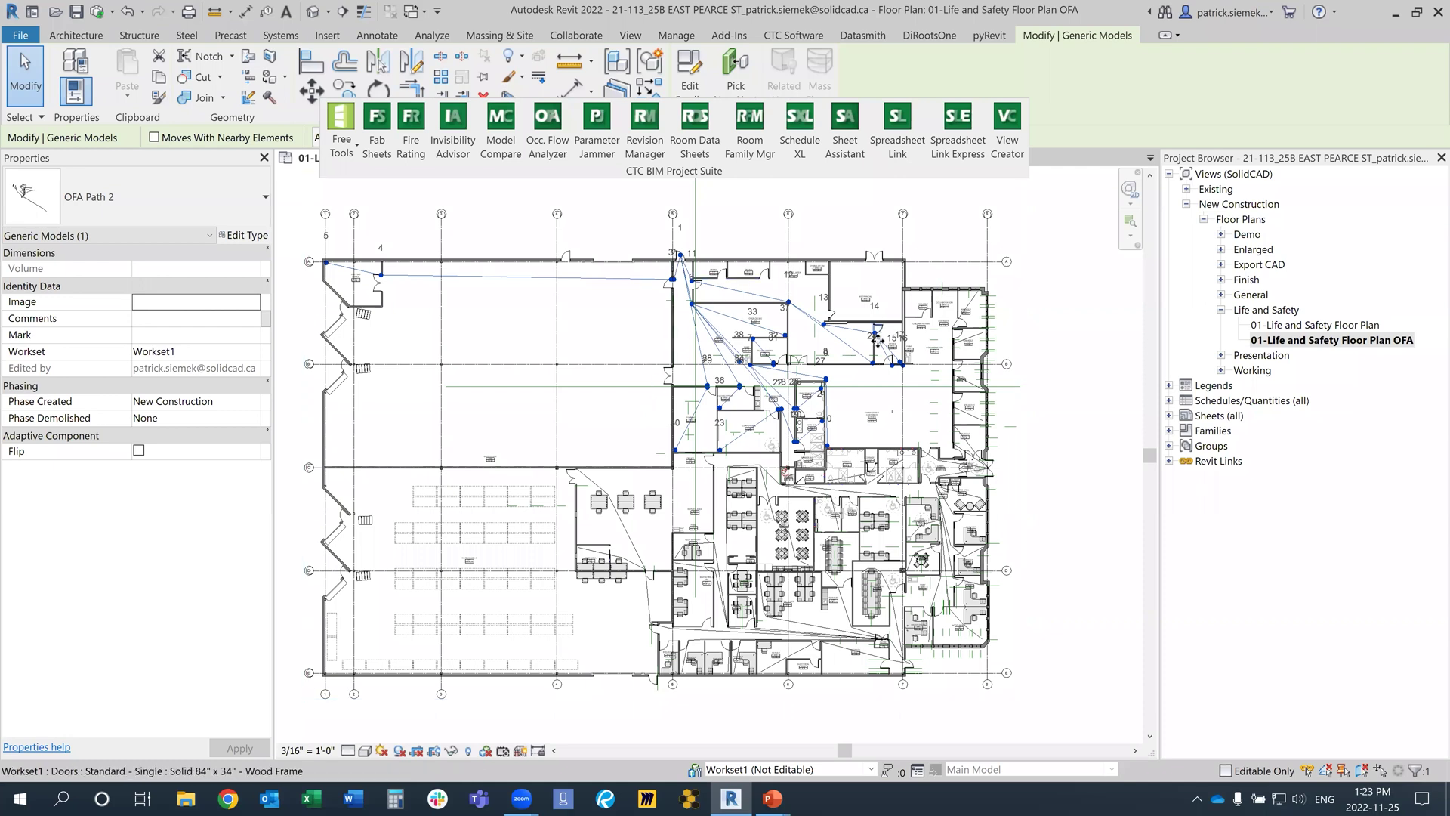
pyautogui.scroll(2, 934, 507)
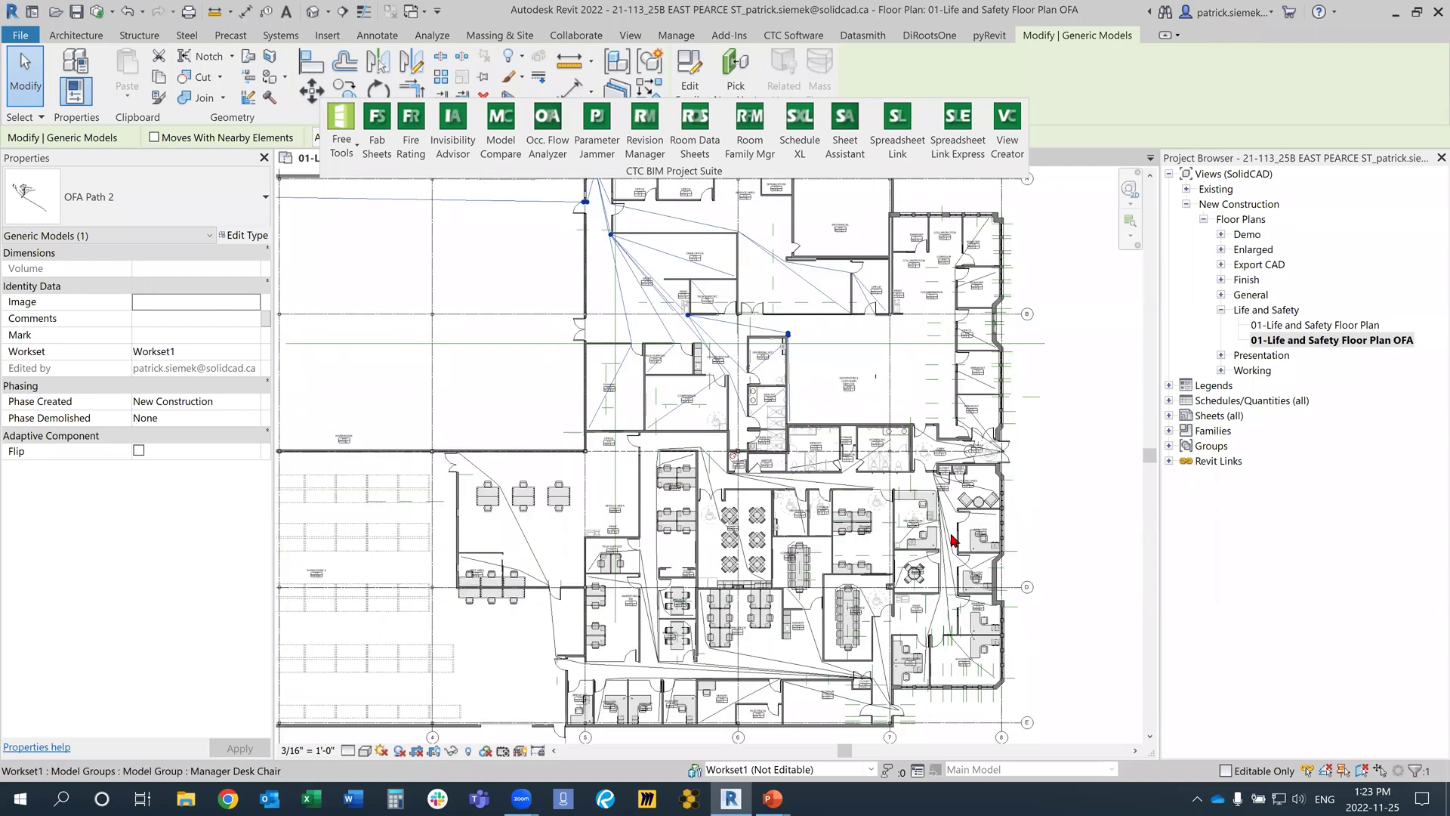
pyautogui.click(952, 537)
pyautogui.scroll(-2, 952, 538)
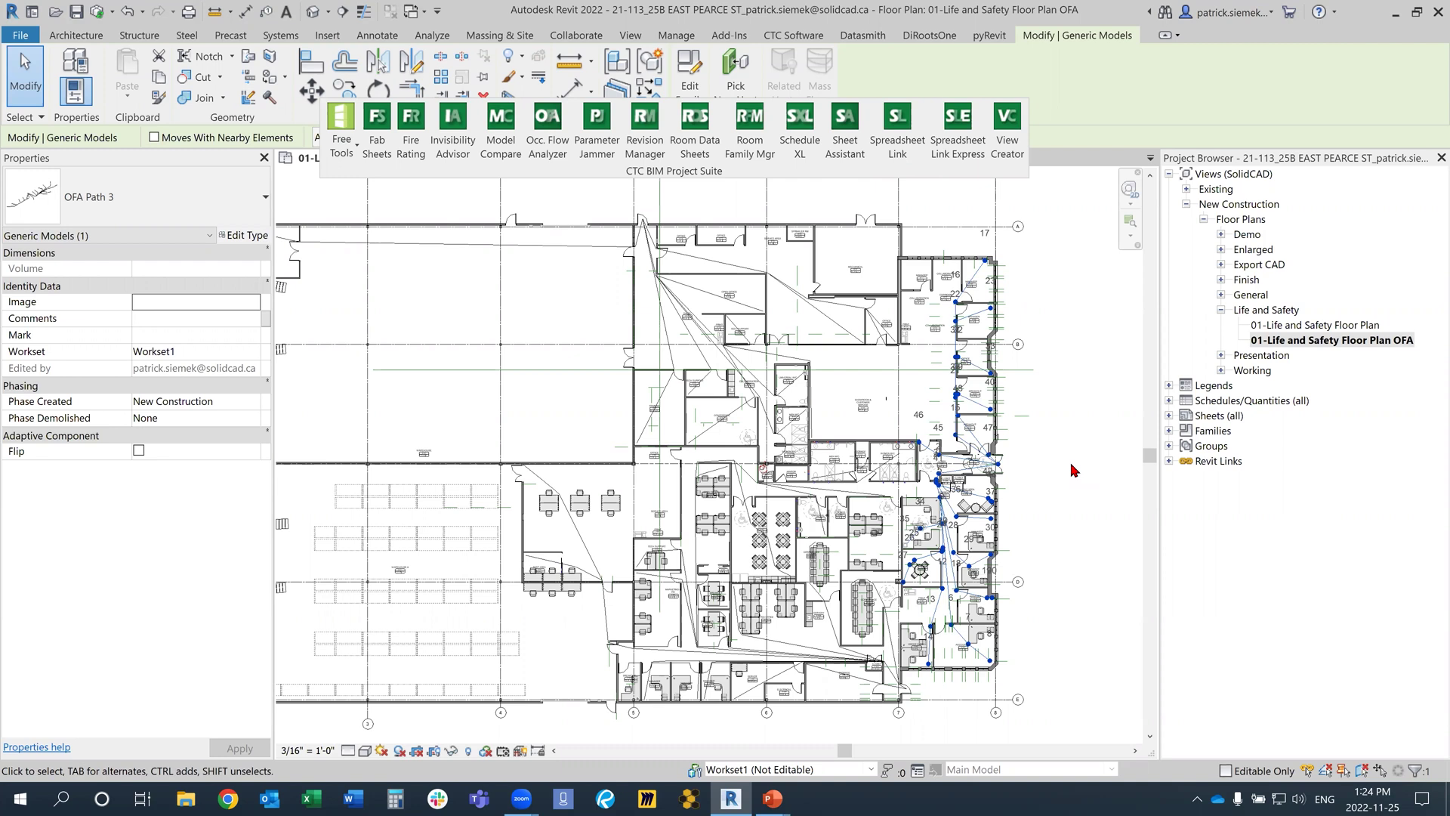
pyautogui.press('Escape')
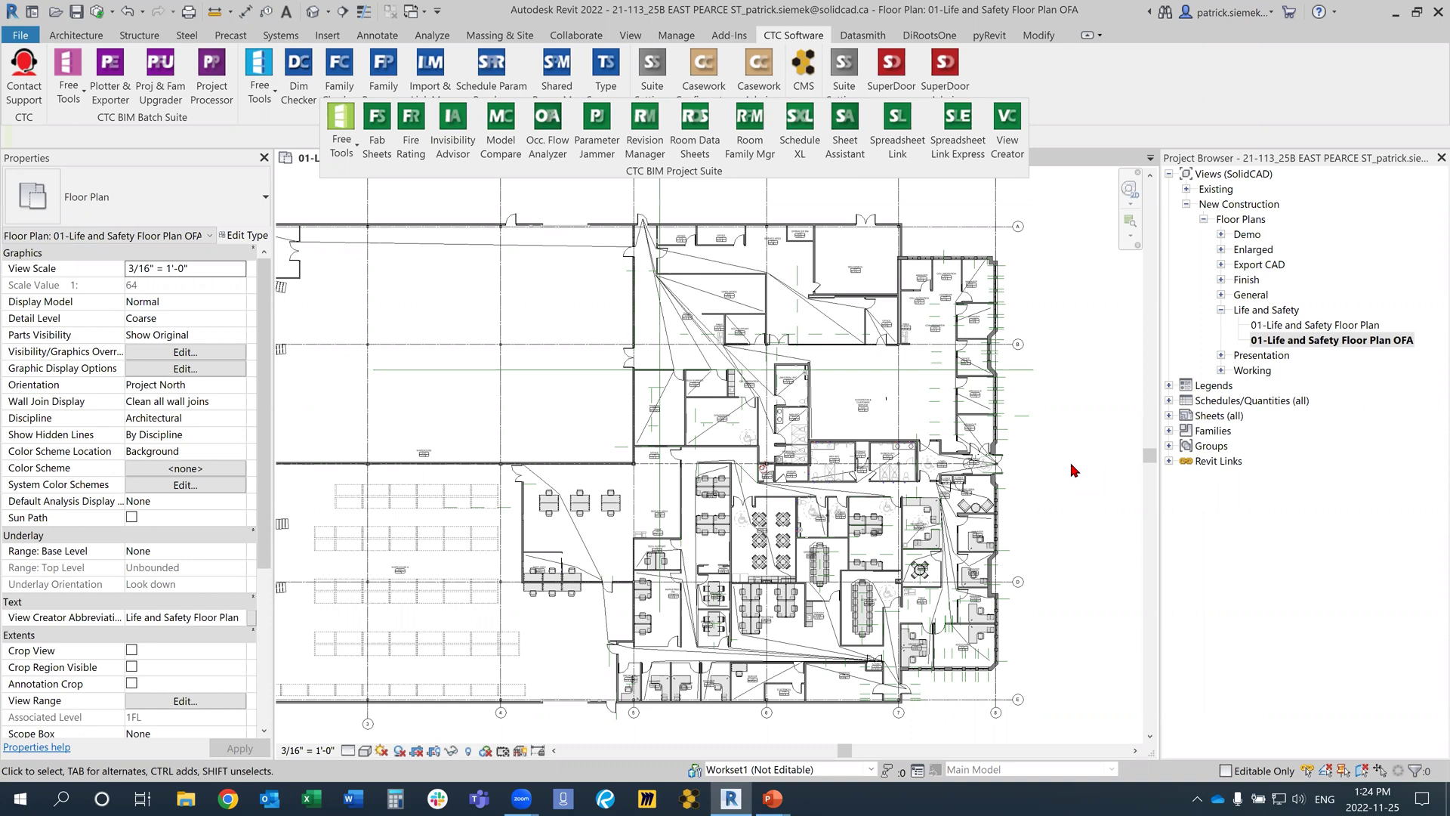
pyautogui.press('z')
pyautogui.press('e')
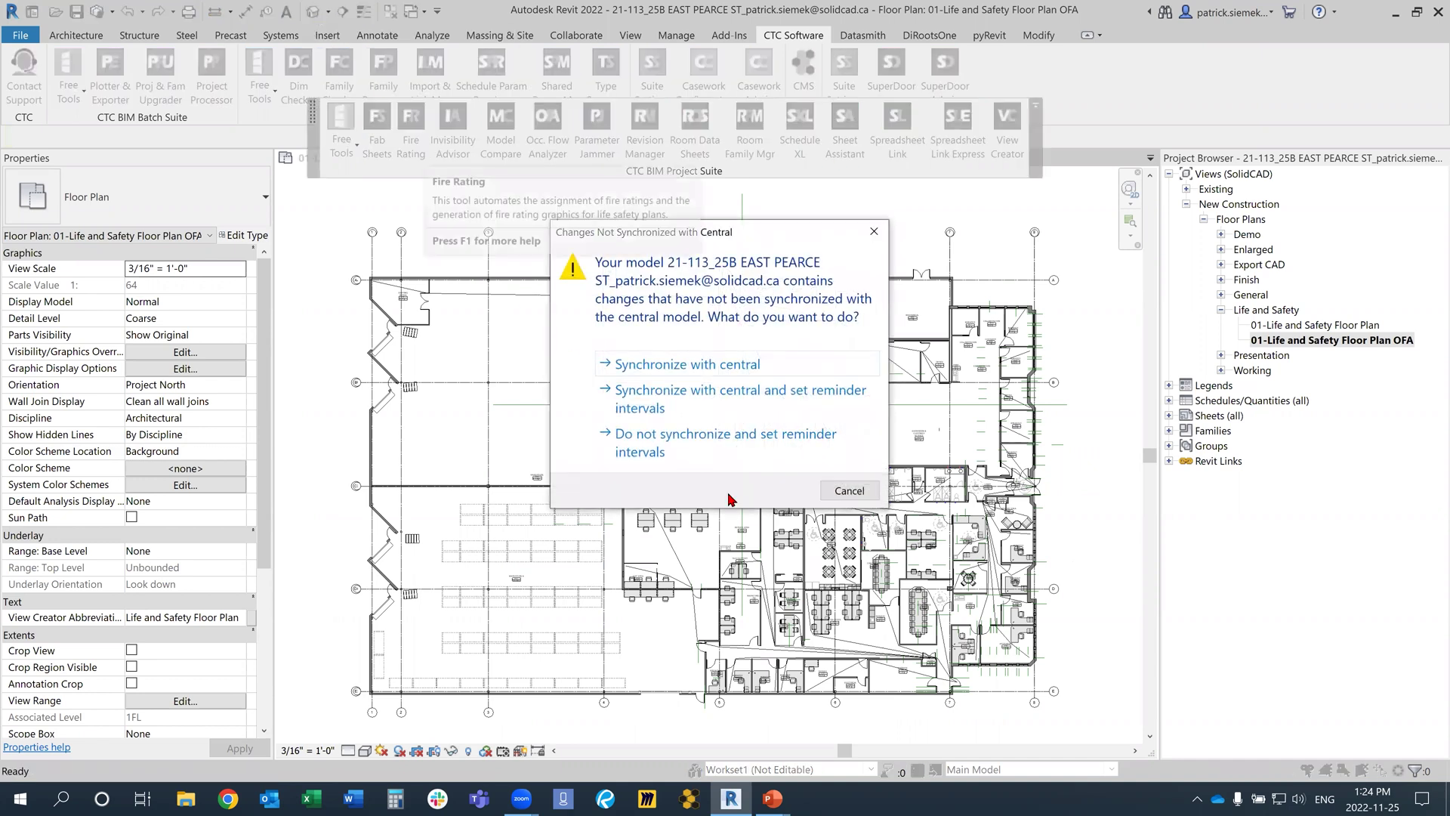
# Dismiss the synchronization reminder, open the default 3D view and rename it 3D Life and Safety.
pyautogui.press('Escape')
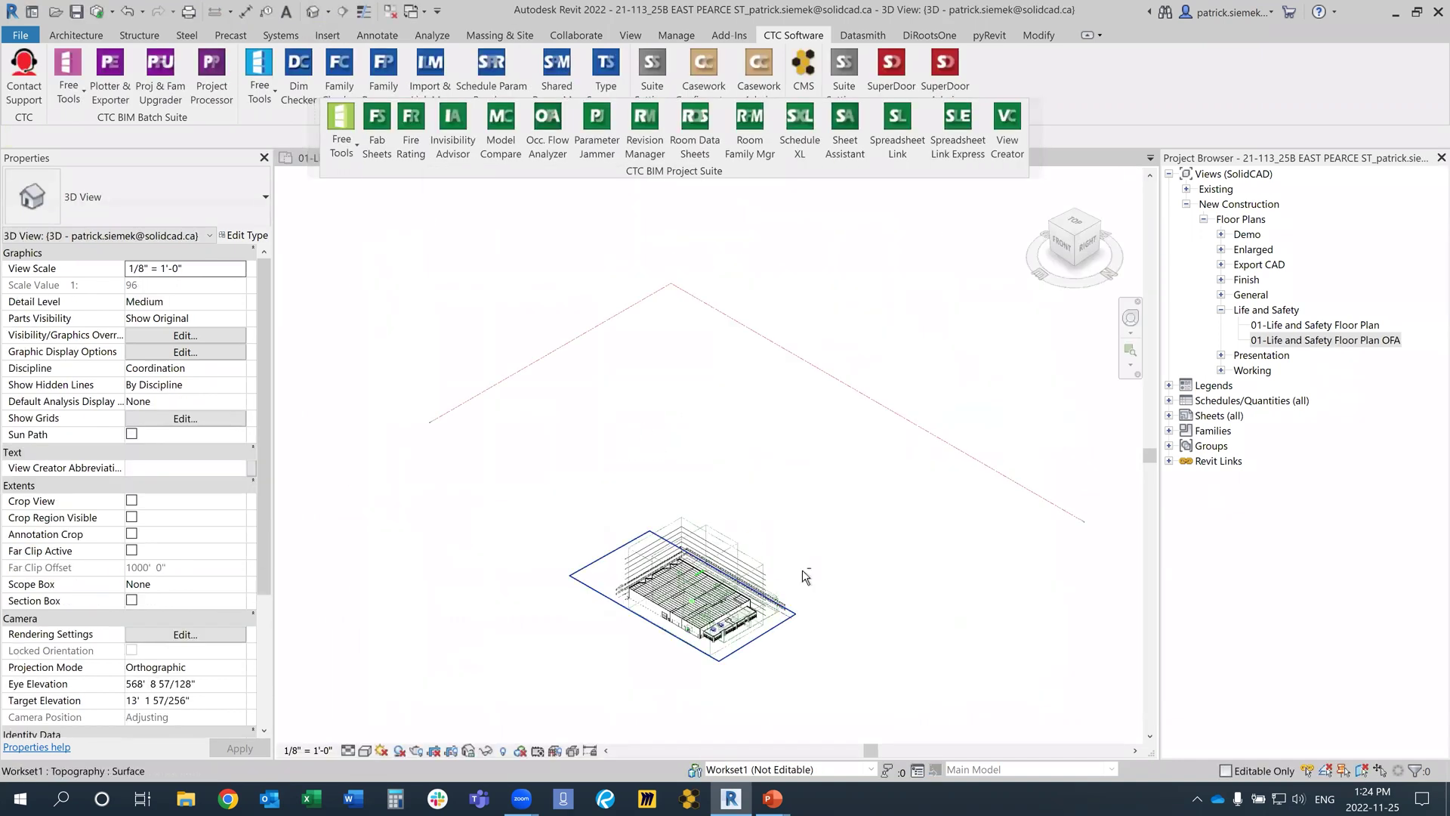
pyautogui.scroll(2, 675, 670)
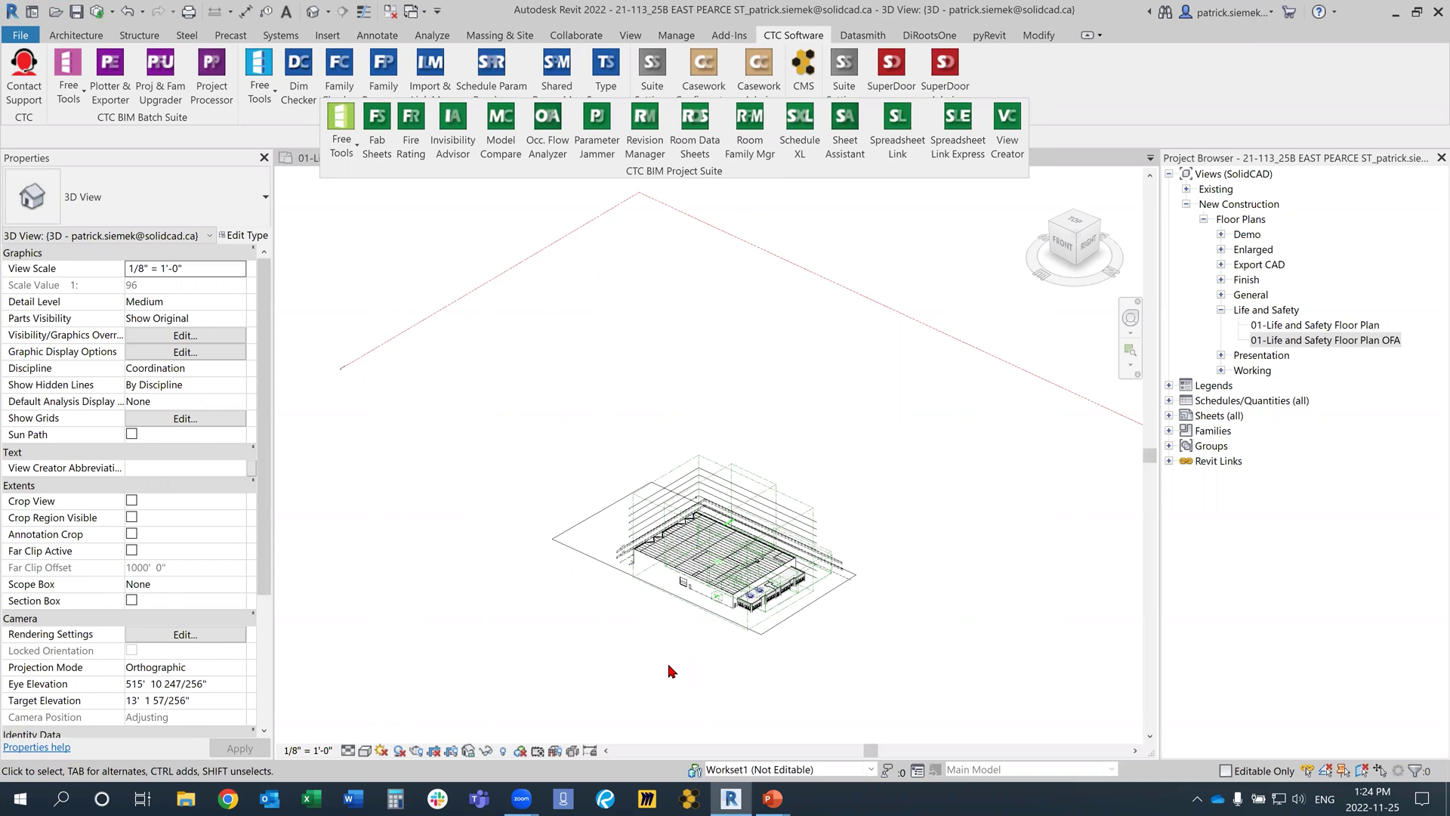
pyautogui.scroll(-4, 113, 438)
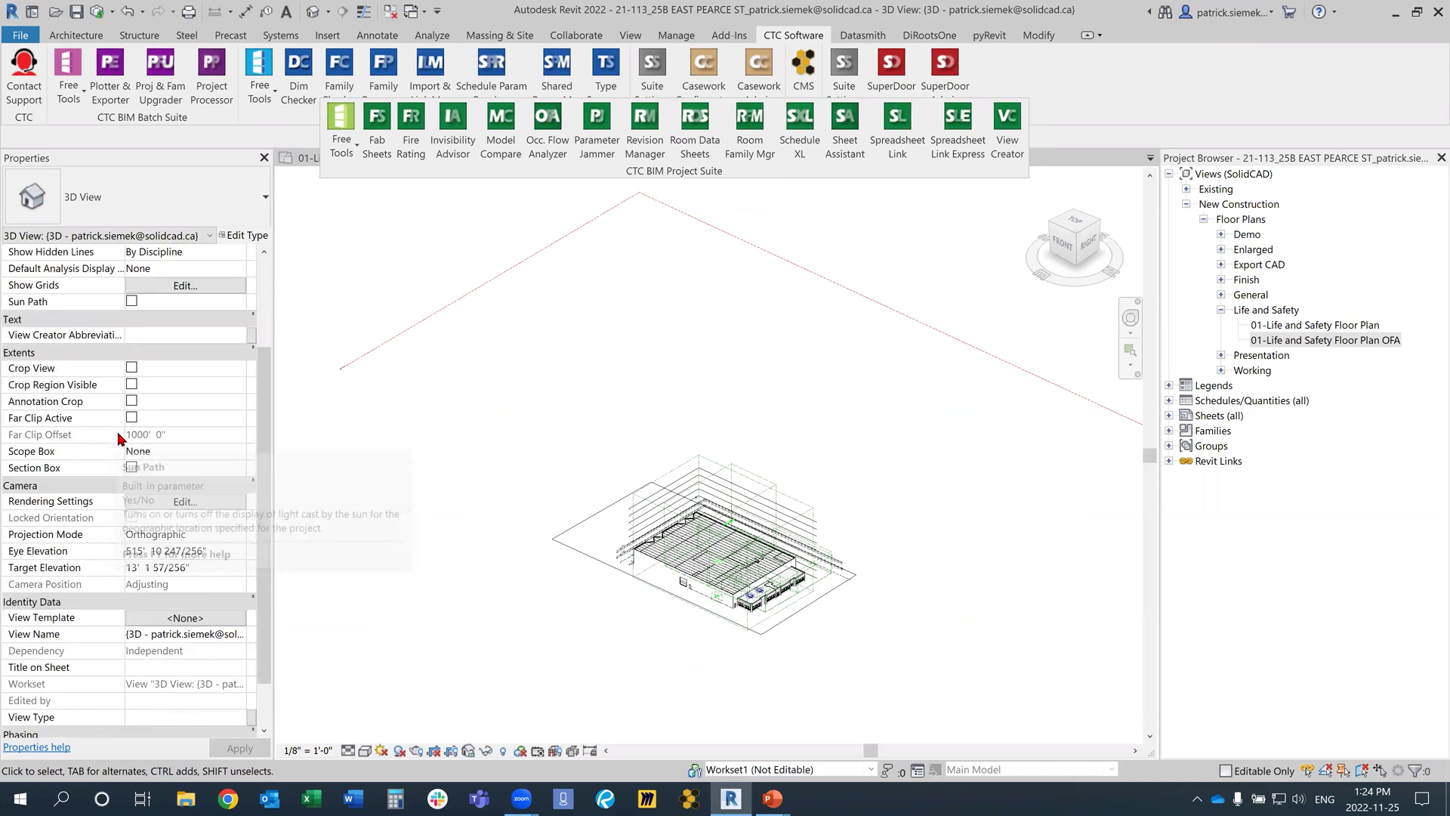
pyautogui.scroll(-2, 118, 438)
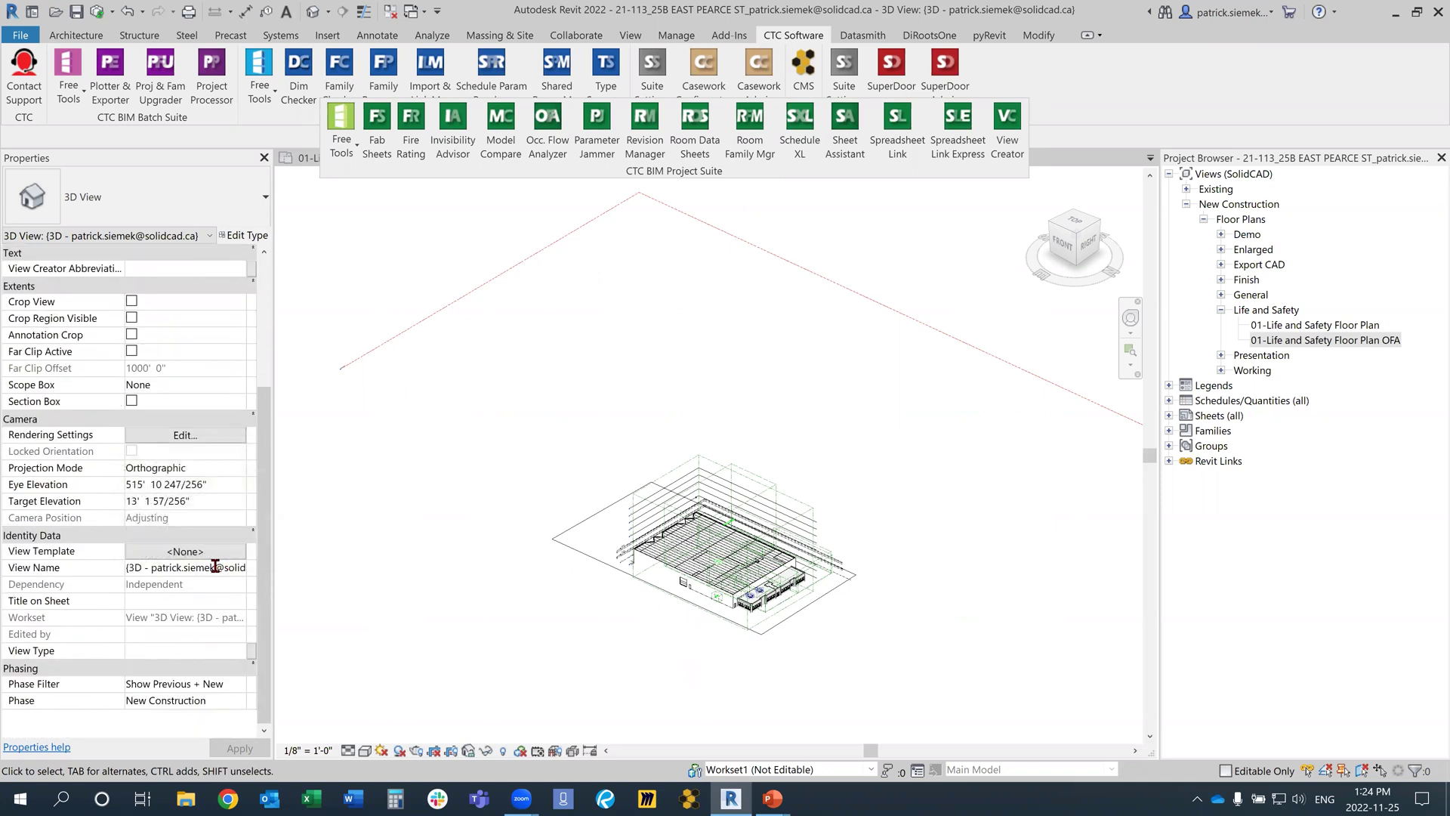
pyautogui.click(215, 566)
pyautogui.write('3D ')
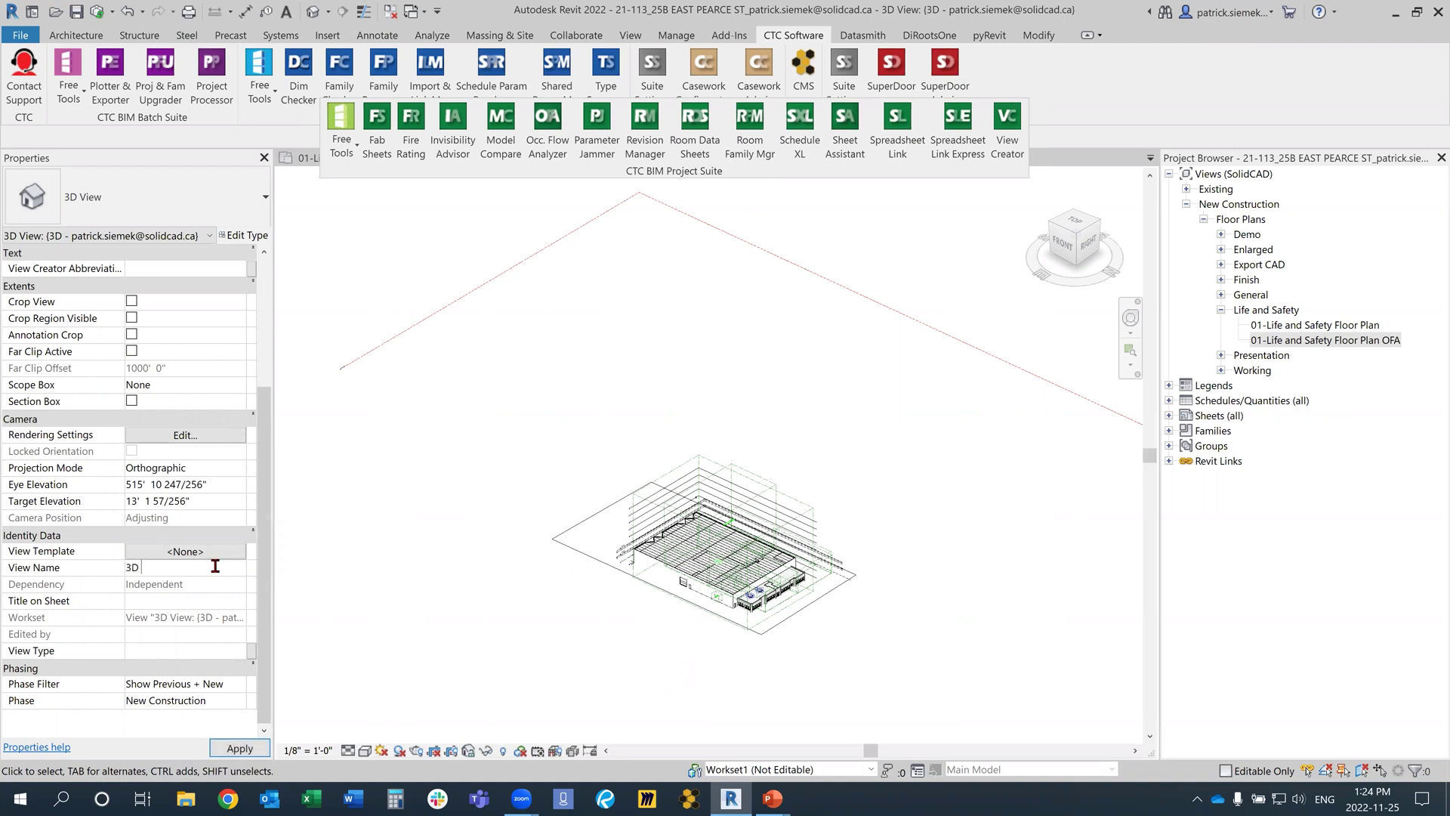
pyautogui.write('Life and Safety')
pyautogui.press('Return')
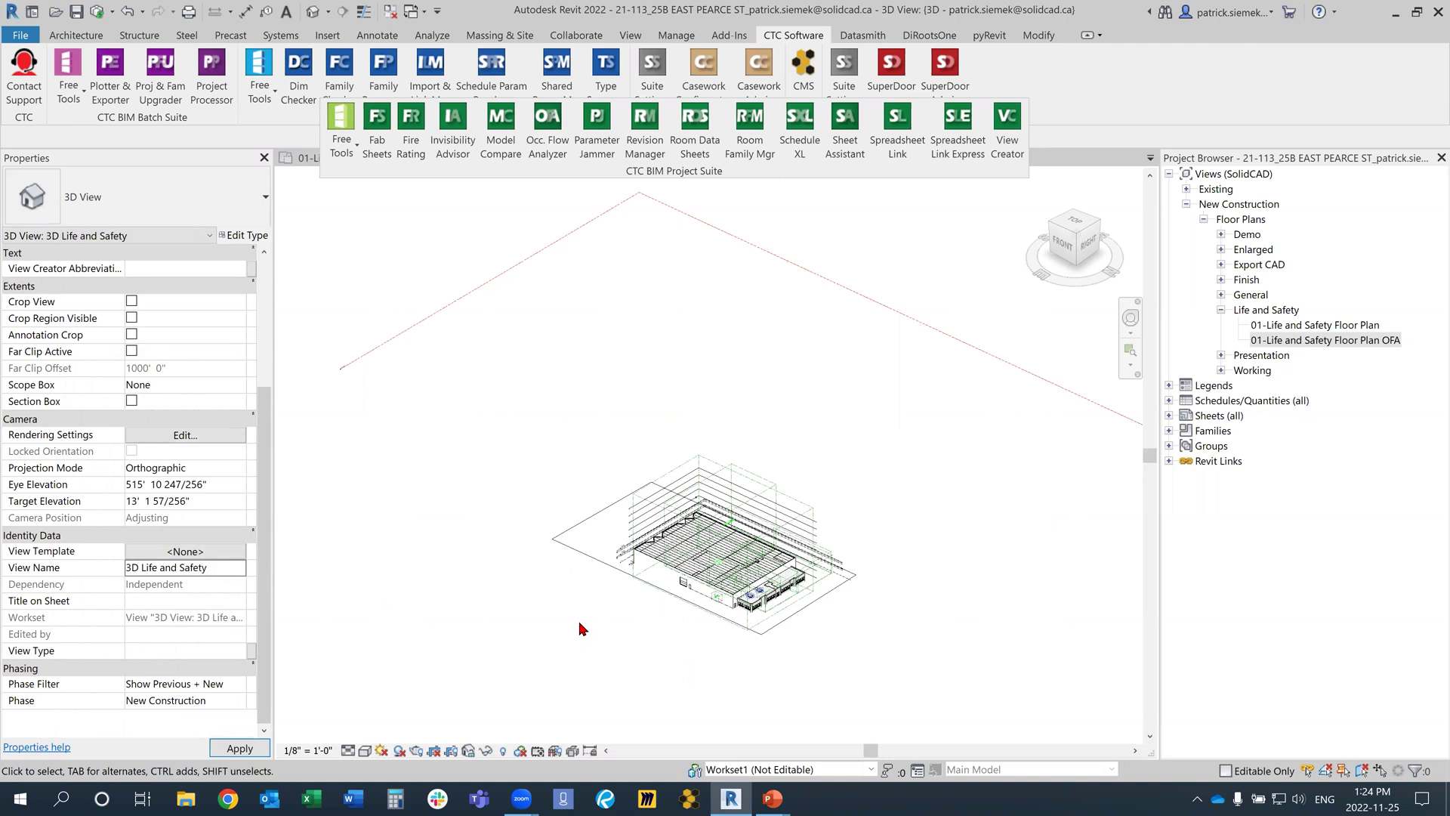
# Assign the 3D - Egress Planning view template to the 3D Life and Safety view.
pyautogui.click(208, 551)
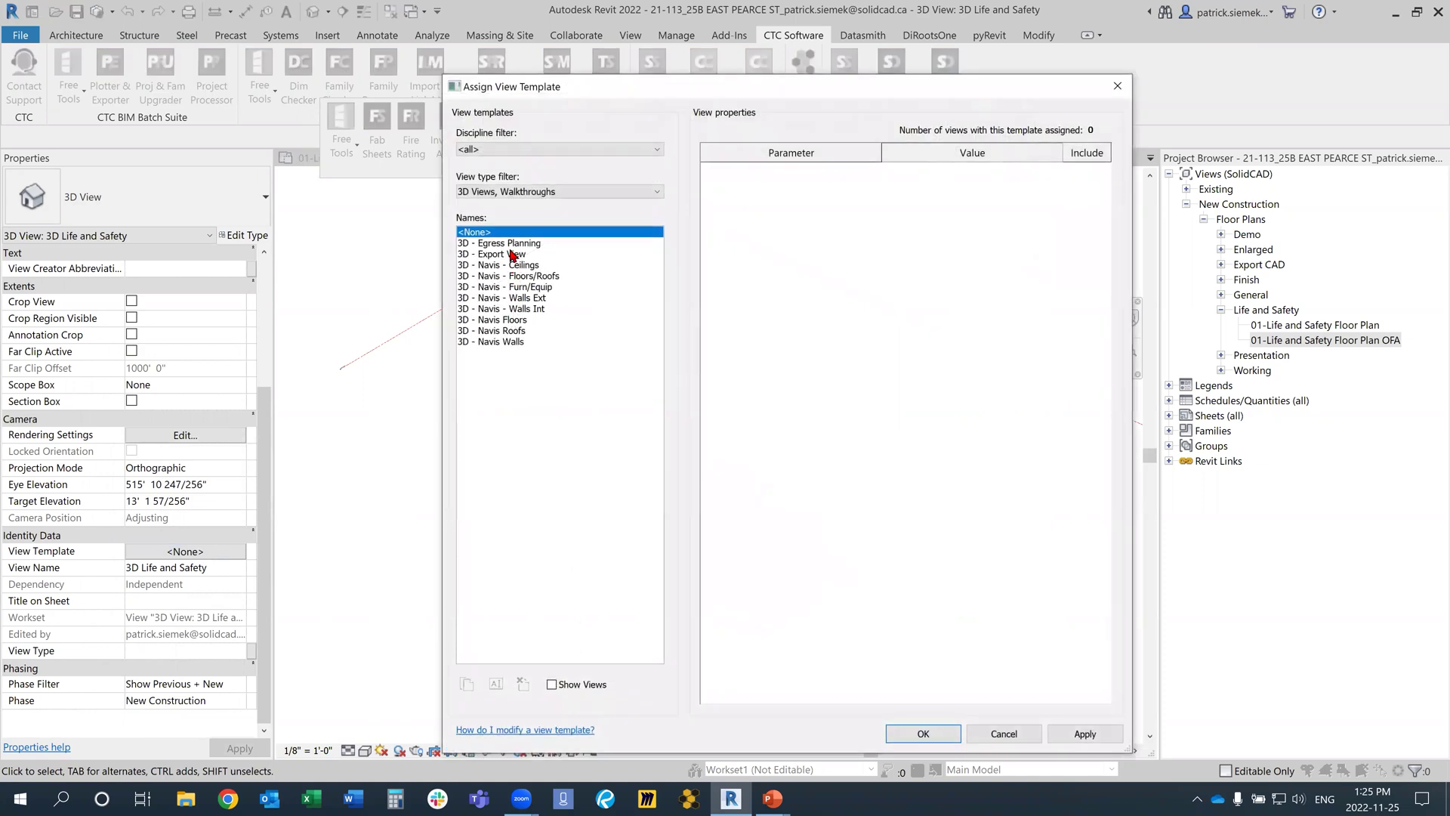
pyautogui.click(514, 243)
pyautogui.click(937, 735)
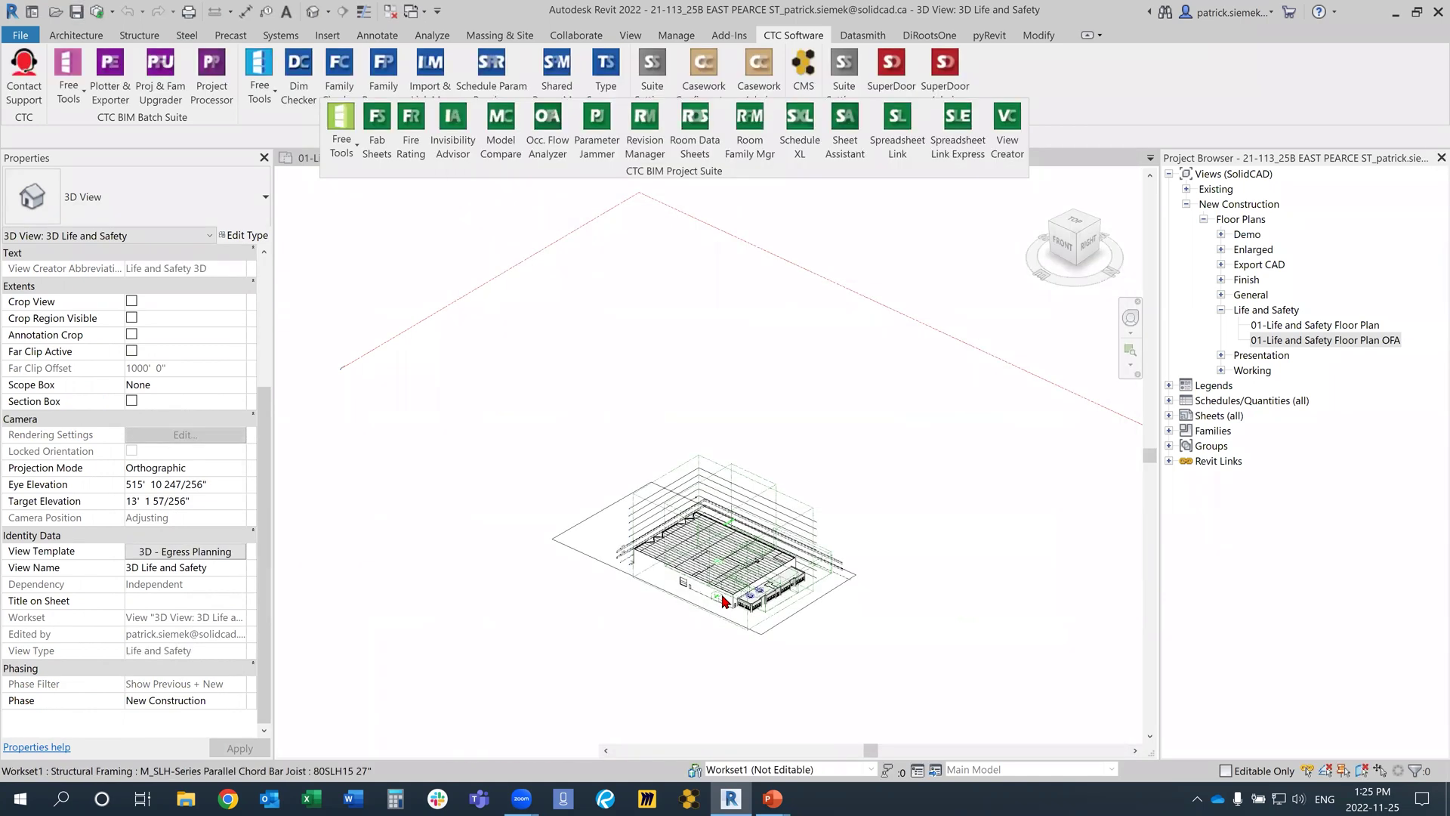
# Orient the 3D view to the floor plan 01-Life and Safety Floor Plan.
pyautogui.rightClick(1066, 246)
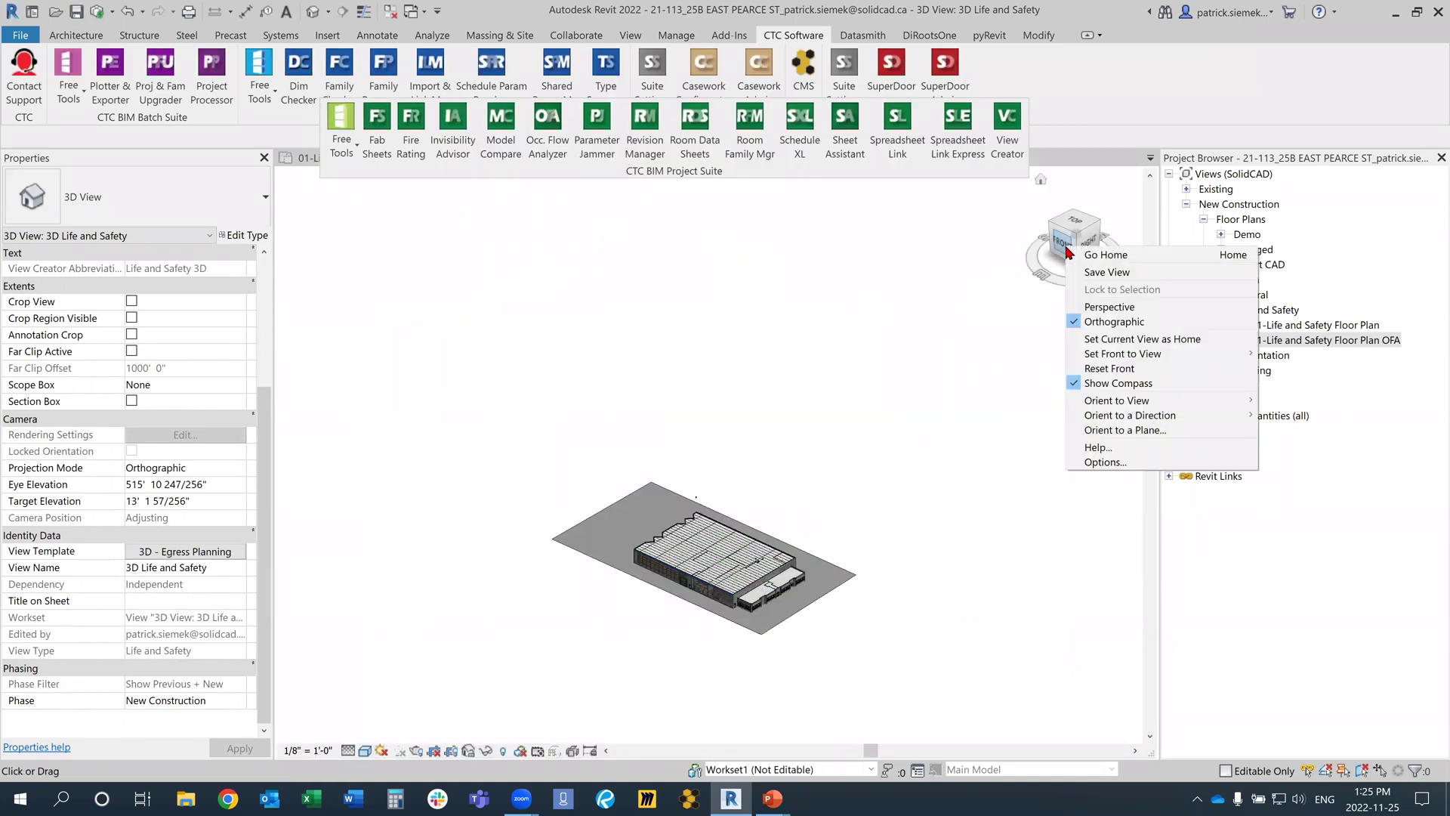
pyautogui.moveTo(1138, 402)
pyautogui.moveTo(1283, 402)
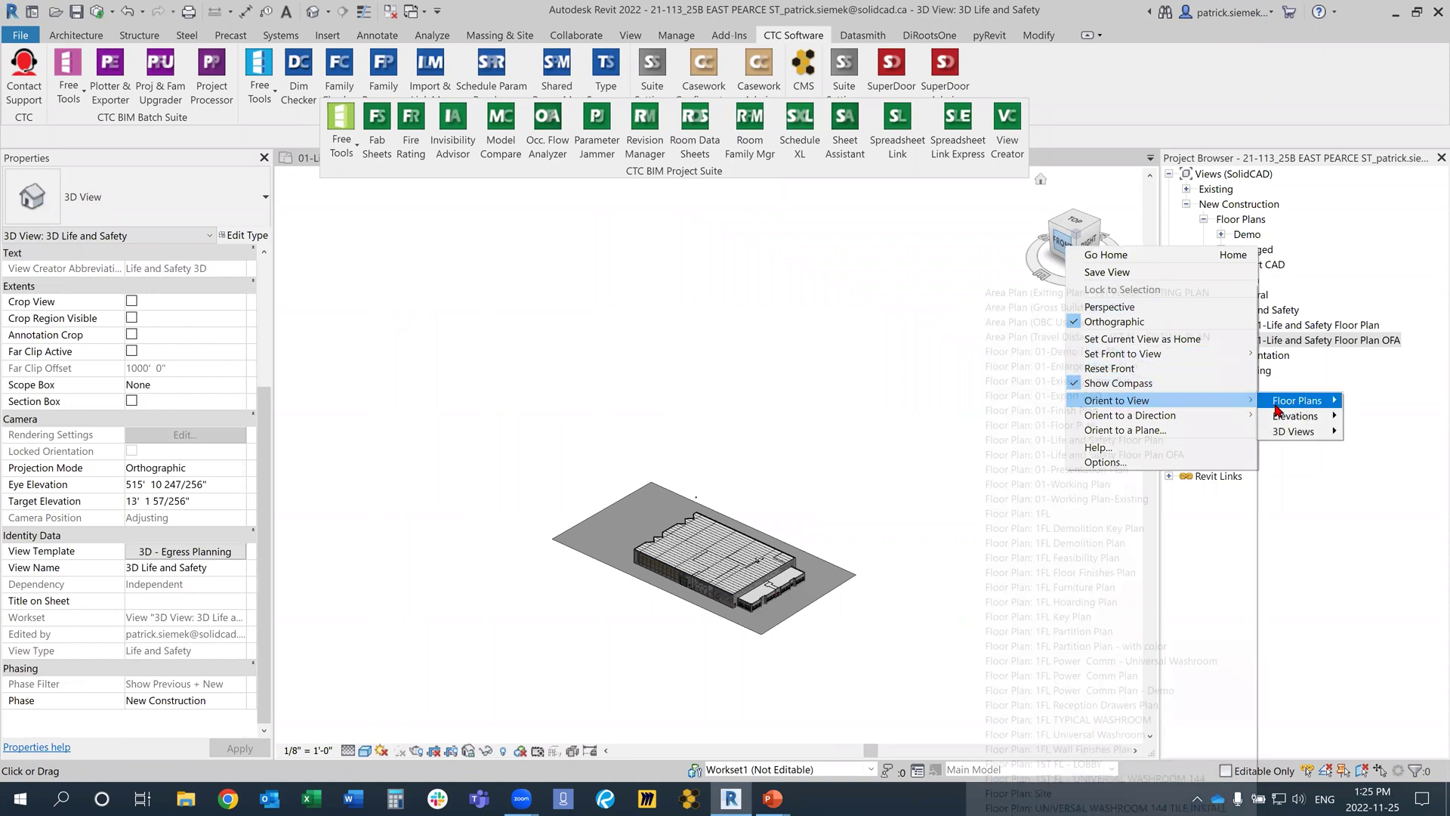
pyautogui.click(1124, 439)
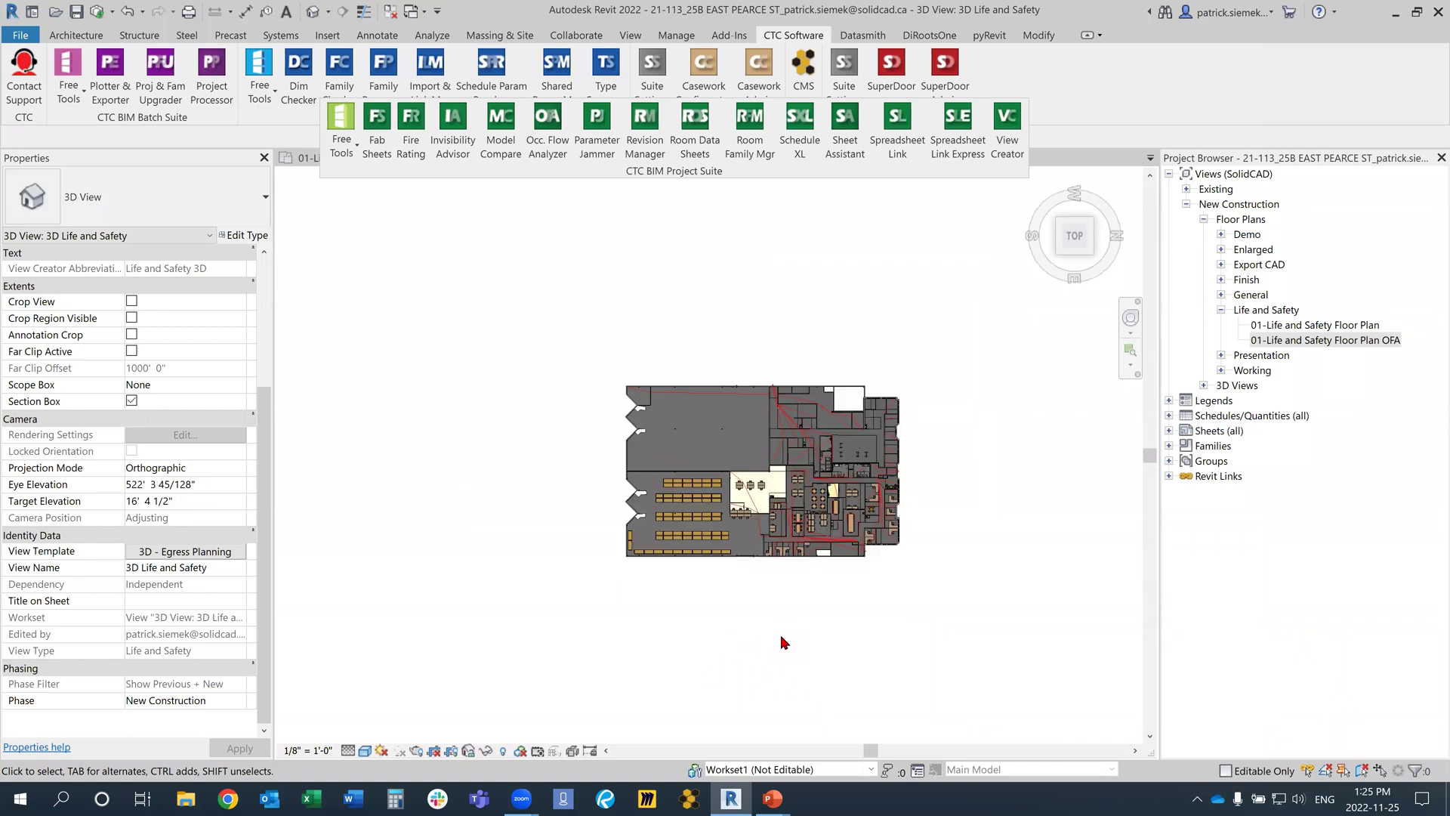
# Select OFA Path 1 in the 3D view and examine its route through the offices from above and at an angle.
pyautogui.scroll(5, 782, 562)
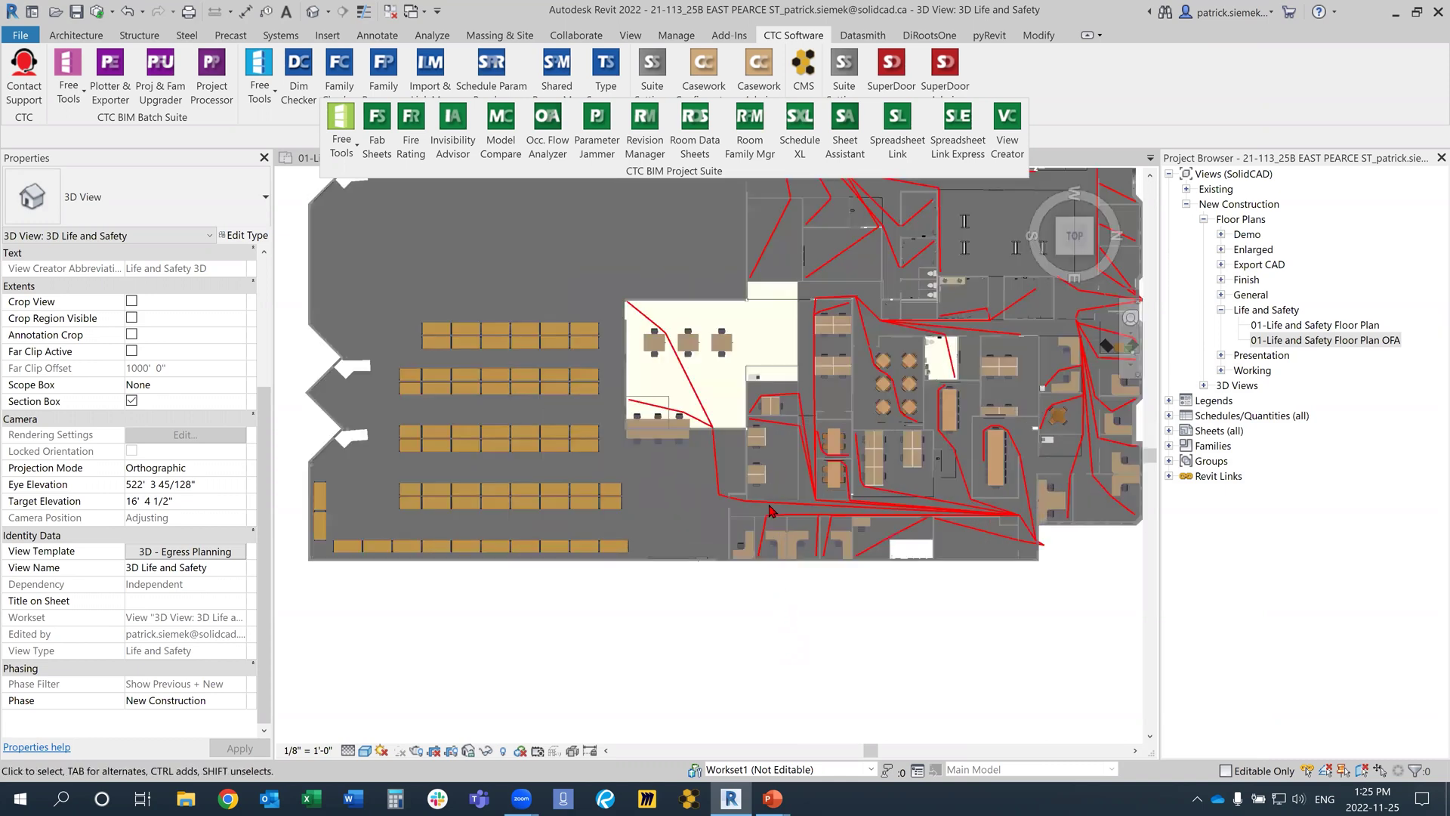
pyautogui.scroll(2, 782, 558)
pyautogui.click(782, 559)
pyautogui.moveTo(1031, 541); pyautogui.dragTo(755, 574, button='middle')
pyautogui.scroll(-1, 743, 685)
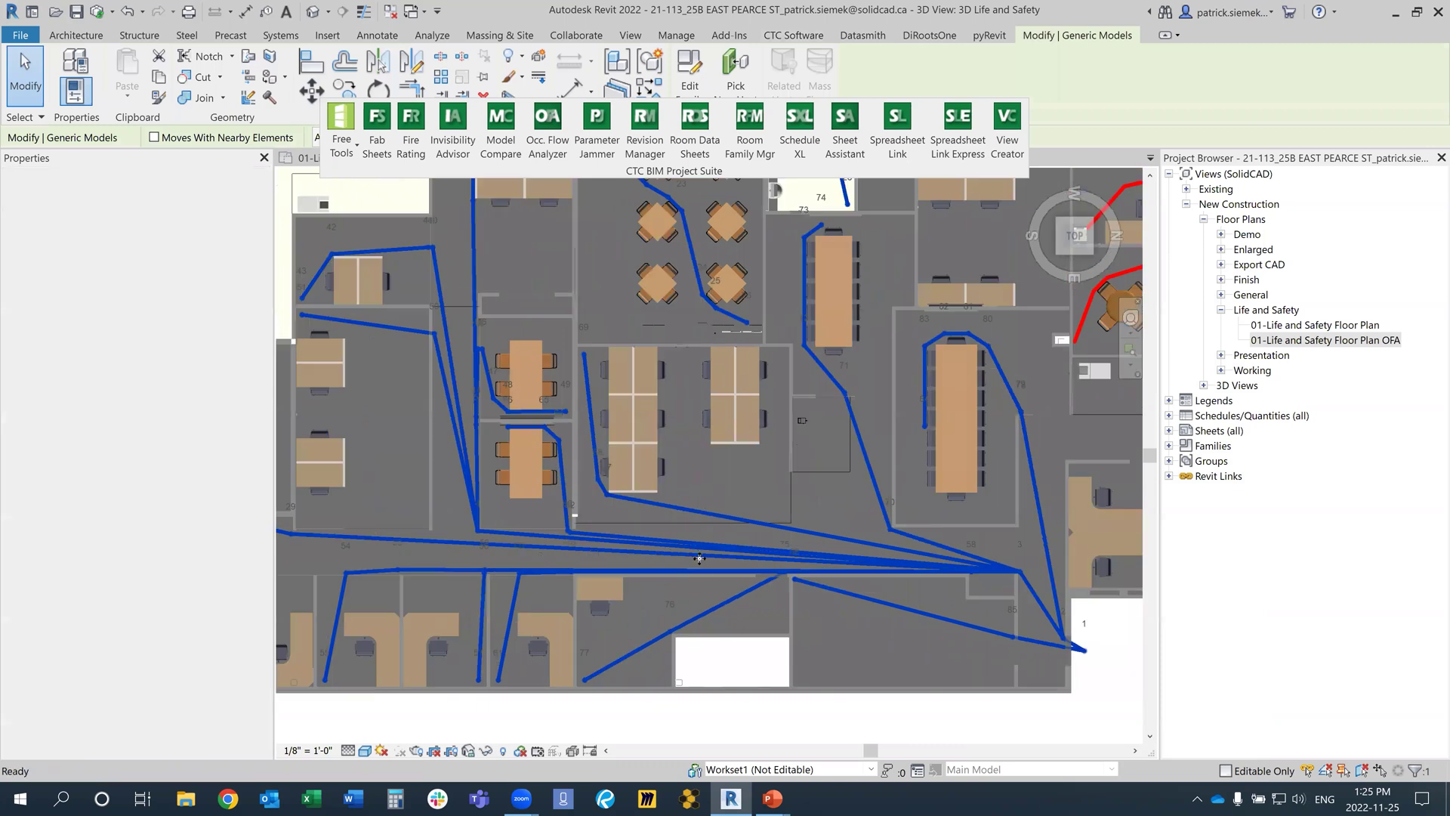
pyautogui.scroll(-1, 743, 685)
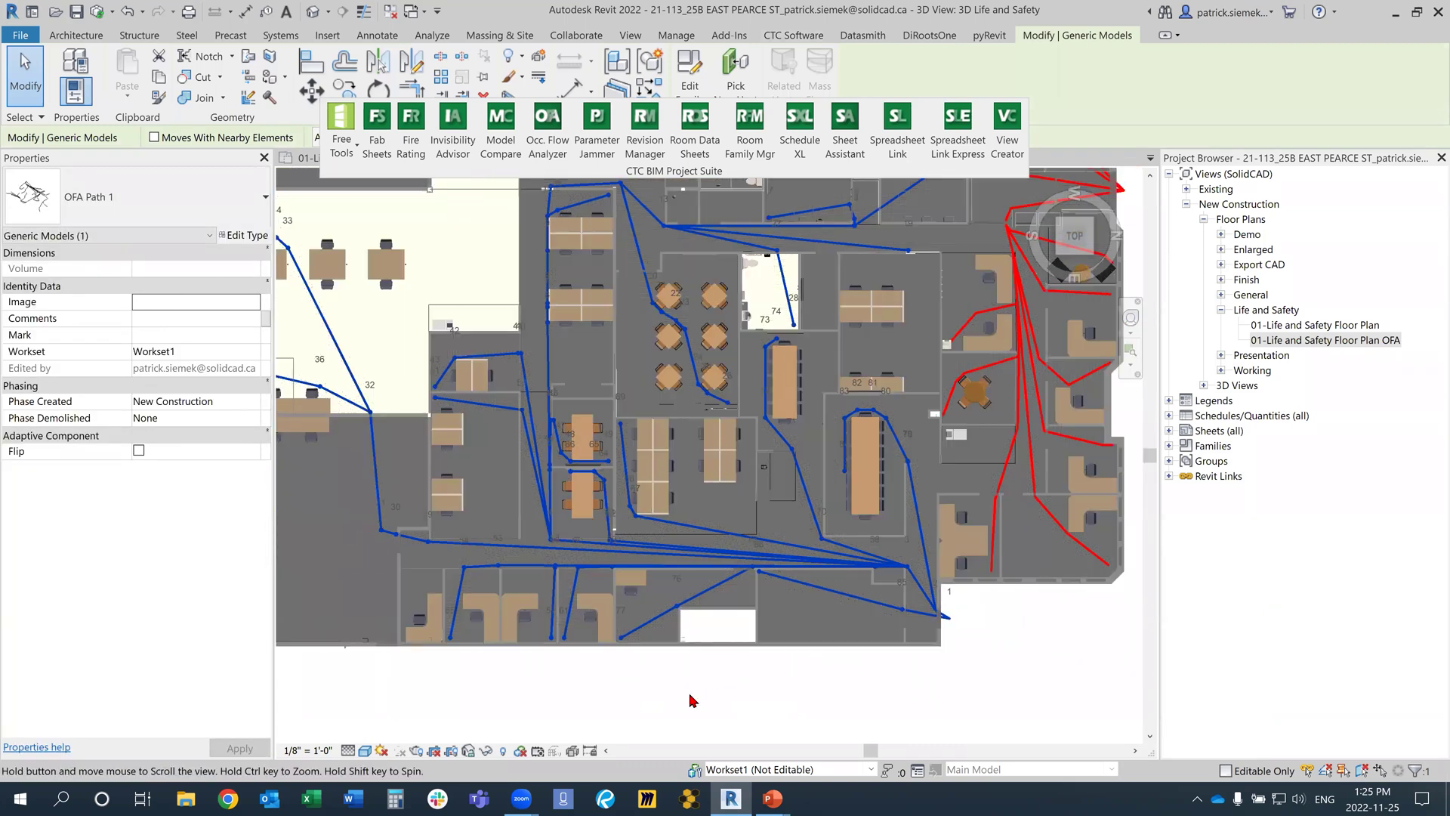
pyautogui.keyDown('shift'); pyautogui.moveTo(711, 678); pyautogui.dragTo(952, 577, button='middle'); pyautogui.keyUp('shift')
pyautogui.scroll(3, 693, 505)
pyautogui.scroll(-3, 875, 621)
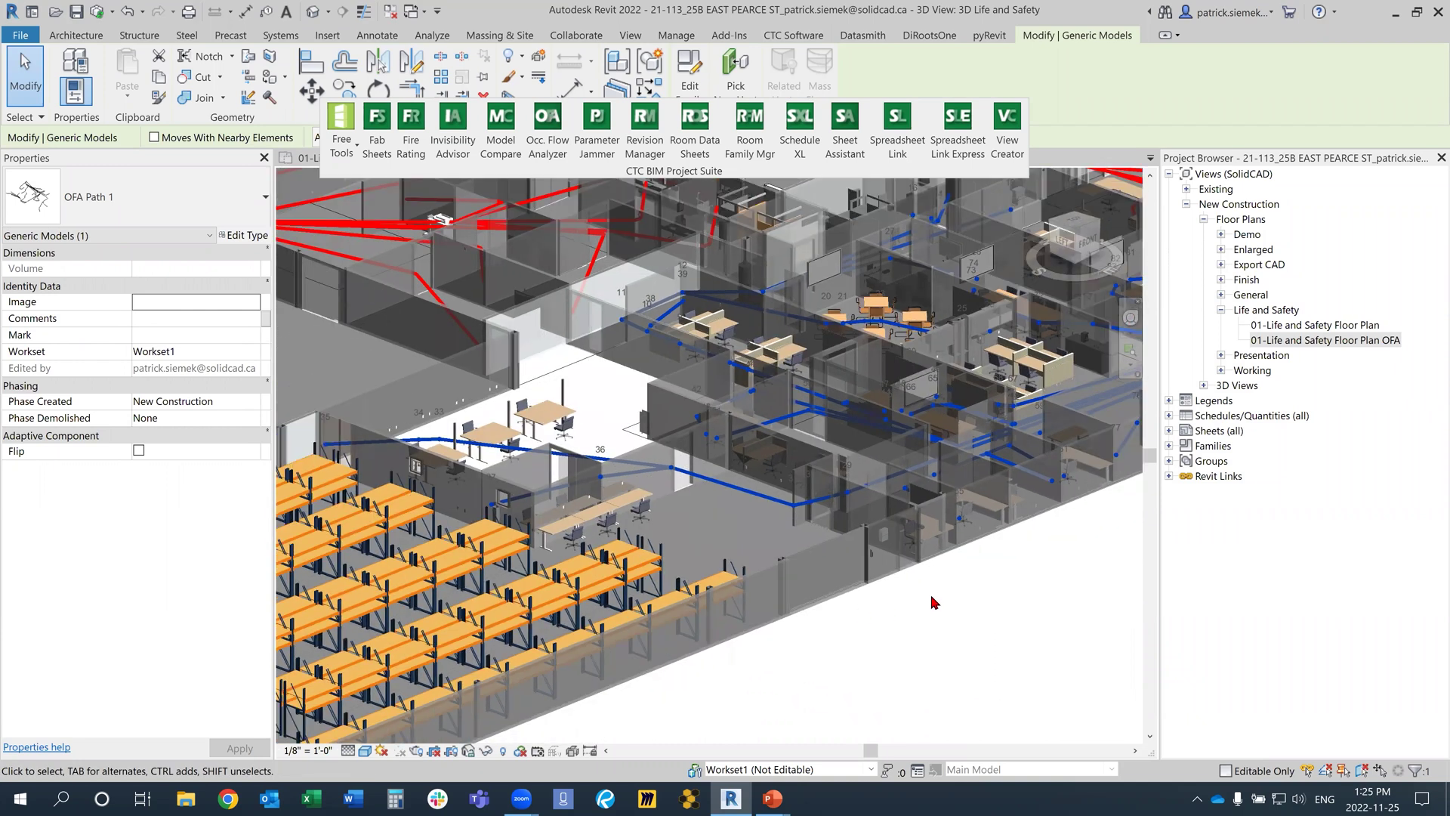
pyautogui.scroll(-1, 860, 632)
# Clear the selection and examine the exit paths across the office area from several 3D angles.
pyautogui.click(855, 625)
pyautogui.keyDown('shift'); pyautogui.moveTo(855, 625); pyautogui.dragTo(894, 648, button='middle'); pyautogui.keyUp('shift')
pyautogui.scroll(-4, 894, 648)
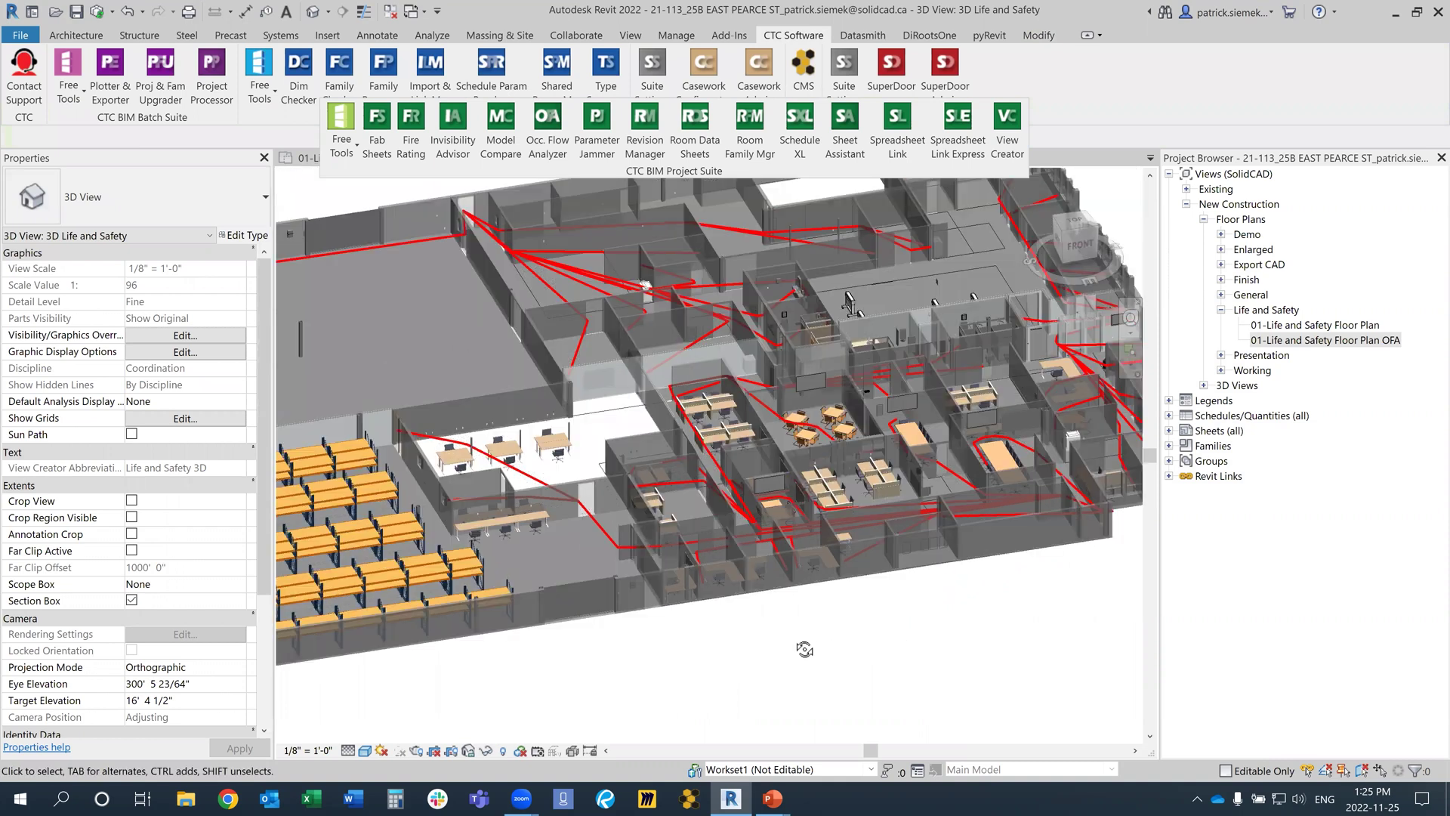
pyautogui.keyDown('shift'); pyautogui.moveTo(772, 686); pyautogui.dragTo(755, 689, button='middle'); pyautogui.keyUp('shift')
pyautogui.keyDown('shift'); pyautogui.moveTo(599, 654); pyautogui.dragTo(828, 645, button='middle'); pyautogui.keyUp('shift')
pyautogui.keyDown('shift'); pyautogui.moveTo(970, 639); pyautogui.dragTo(969, 639, button='middle'); pyautogui.keyUp('shift')
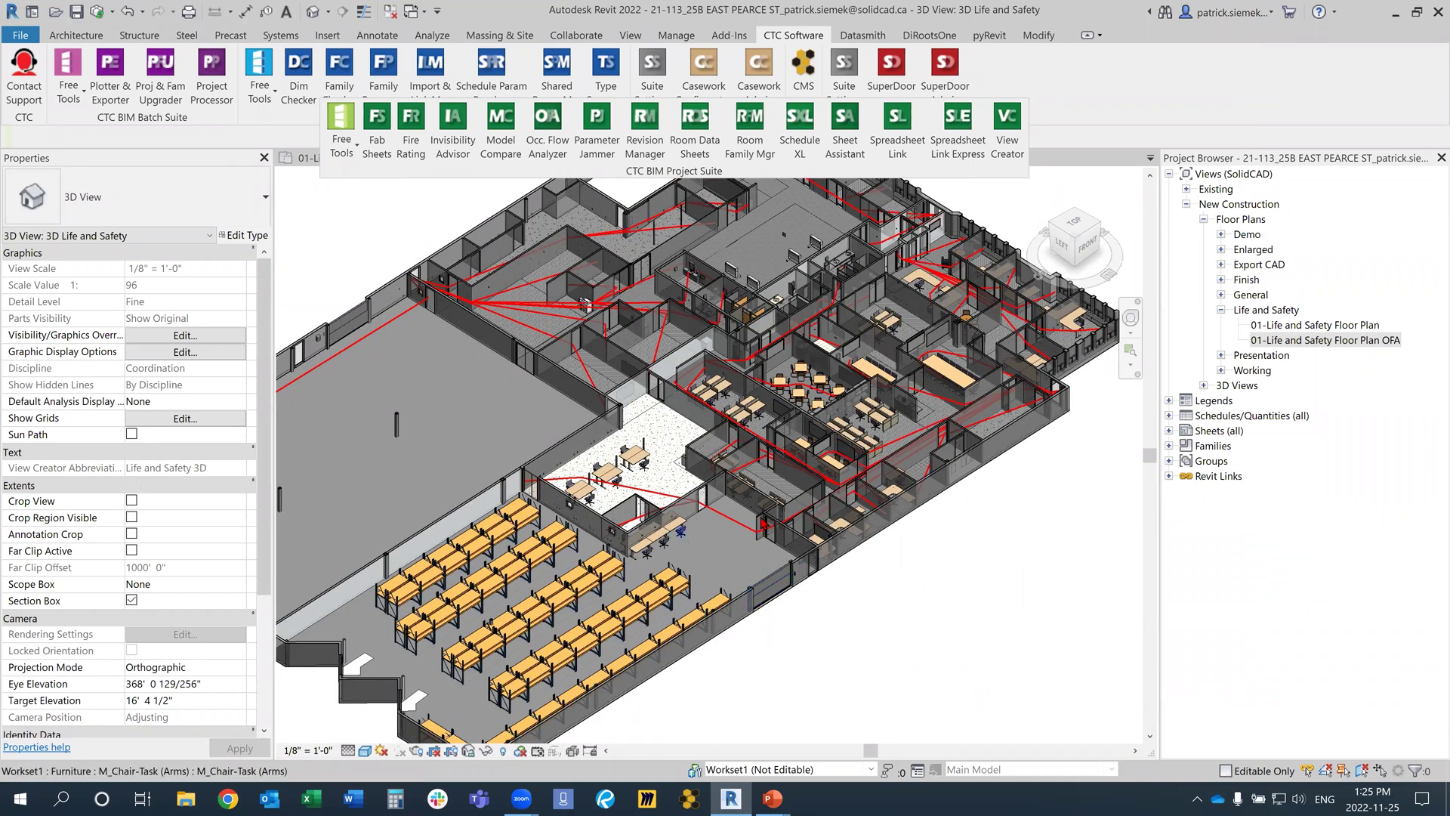
# Examine OFA Path 1 up close at the test area doorway, then show the whole floor in 3D.
pyautogui.scroll(2, 757, 536)
pyautogui.scroll(5, 744, 489)
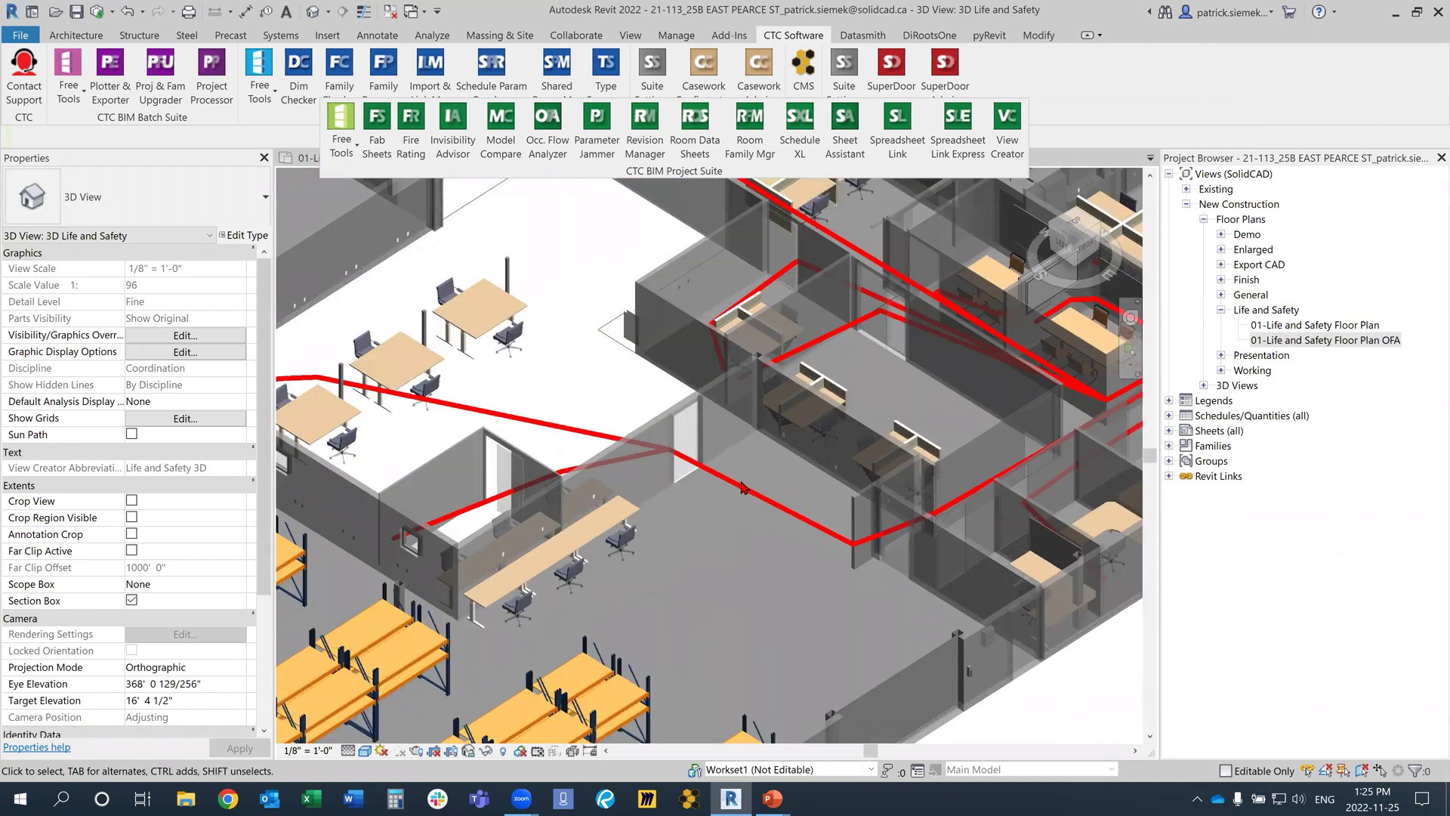
pyautogui.scroll(-2, 742, 487)
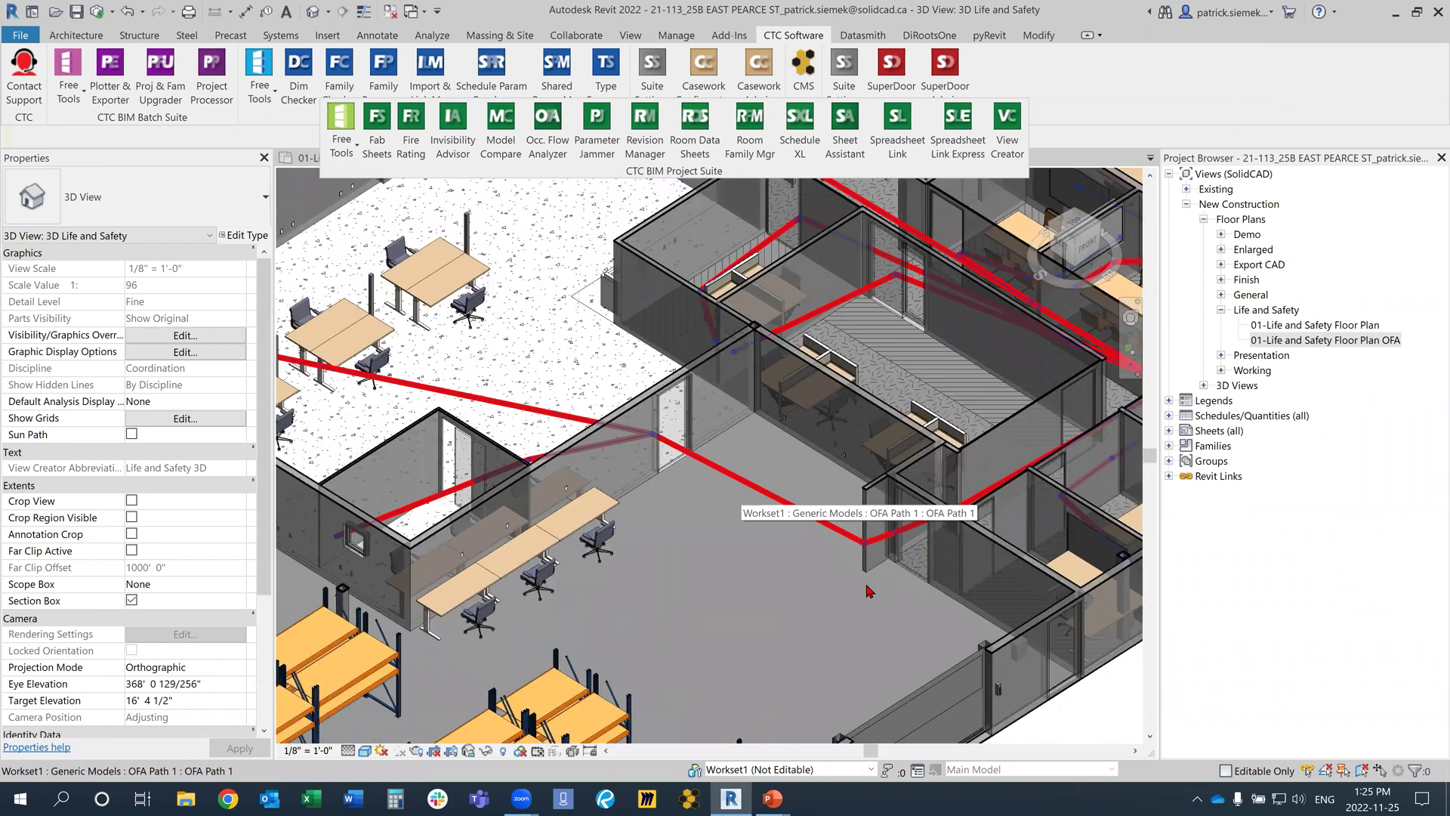
pyautogui.scroll(-3, 641, 587)
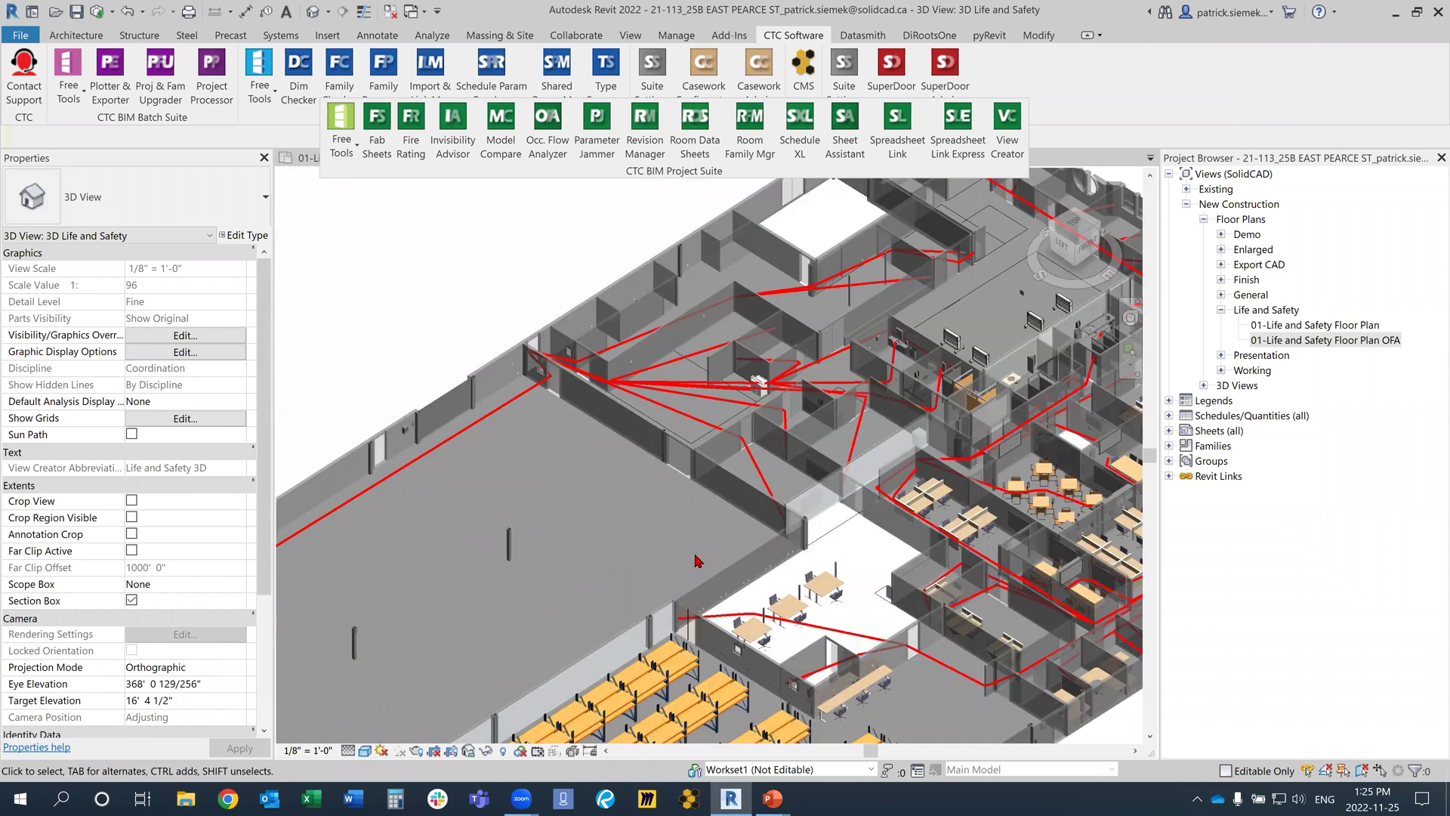
pyautogui.keyDown('shift'); pyautogui.moveTo(655, 565); pyautogui.dragTo(894, 595, button='middle'); pyautogui.keyUp('shift')
pyautogui.scroll(-2, 931, 634)
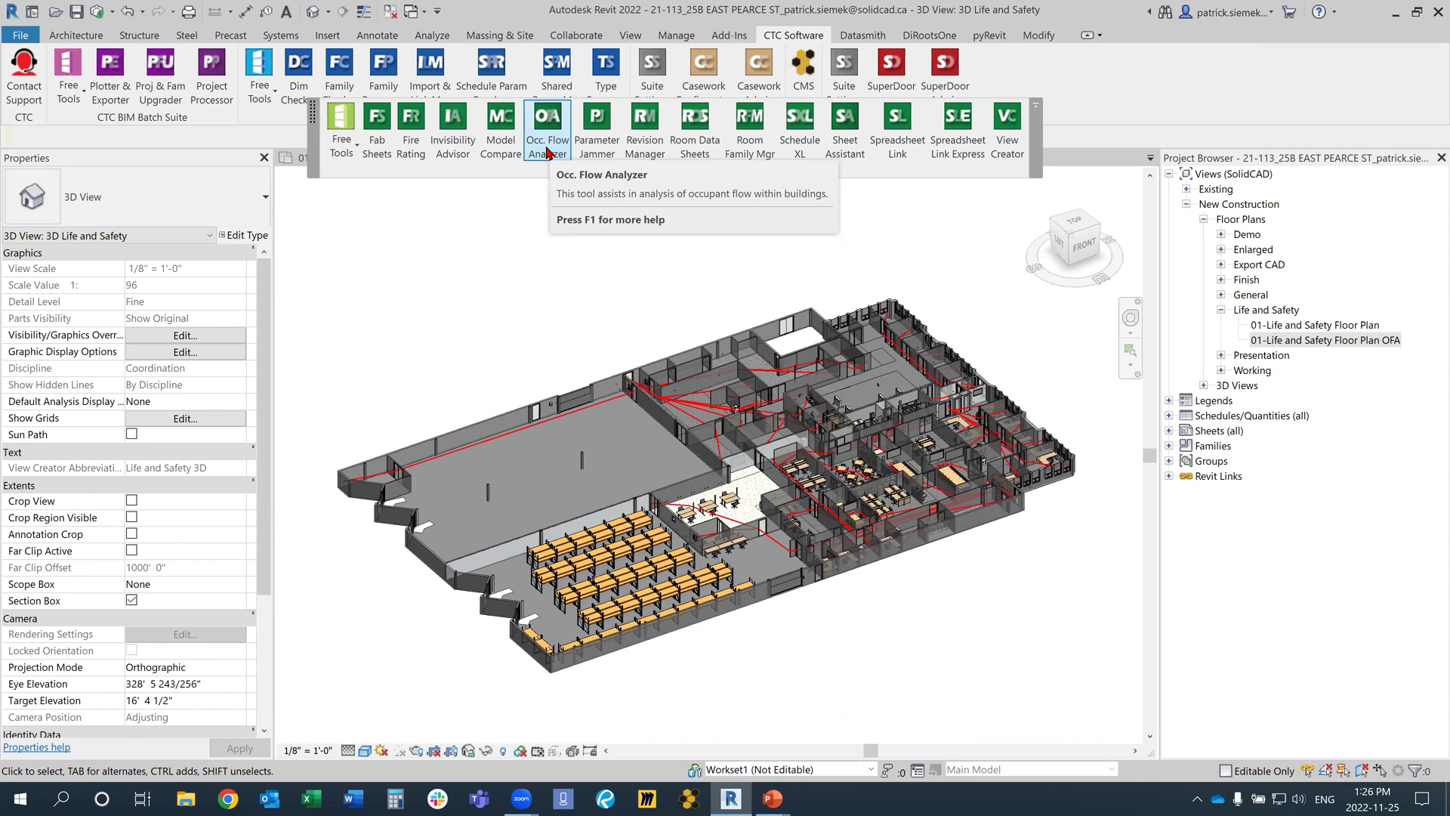
# Switch to the PowerPoint slide show and advance to the Conclusions slide.
pyautogui.hotkey('alt', 'Tab')
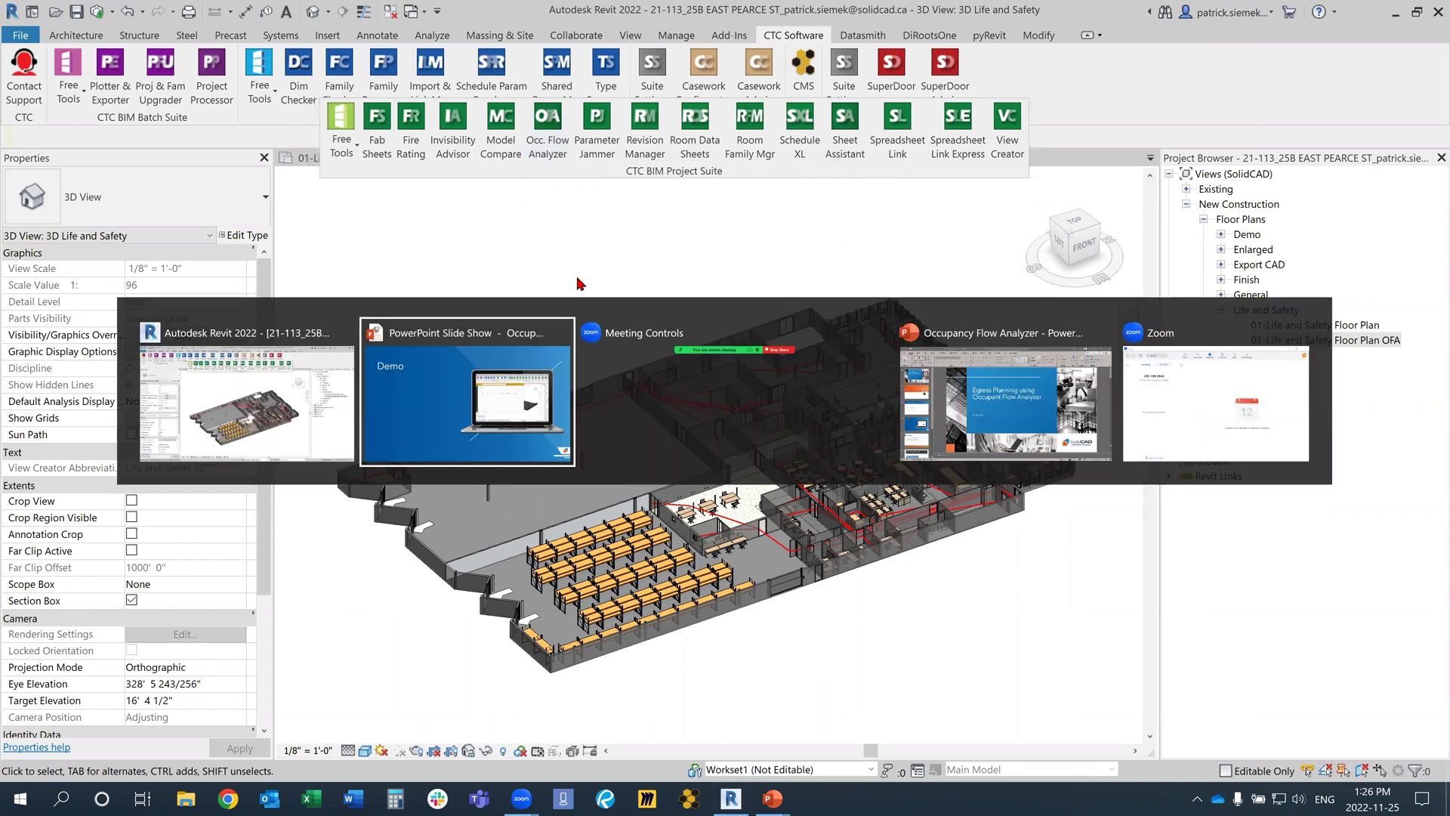
pyautogui.press('Right')
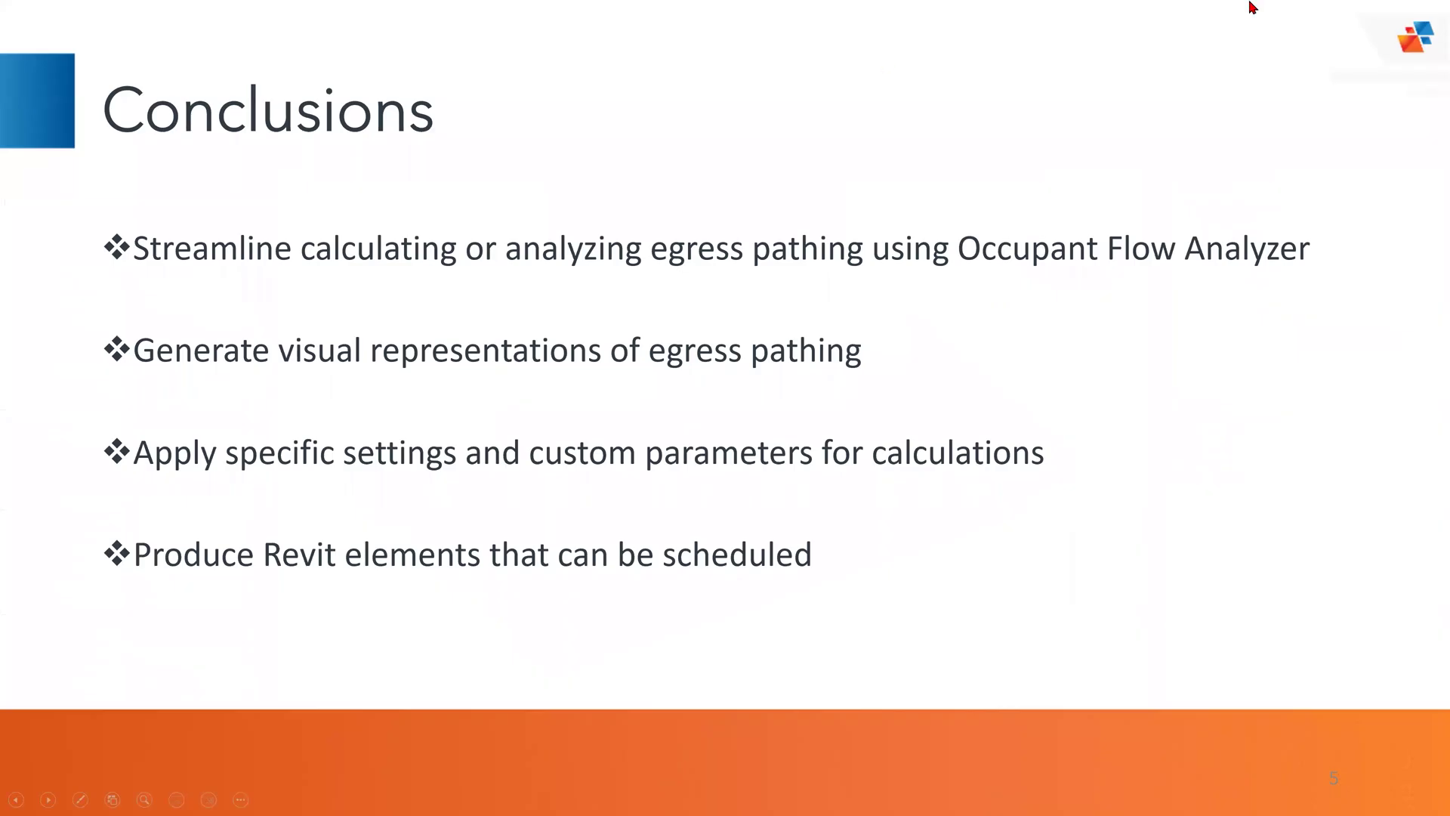